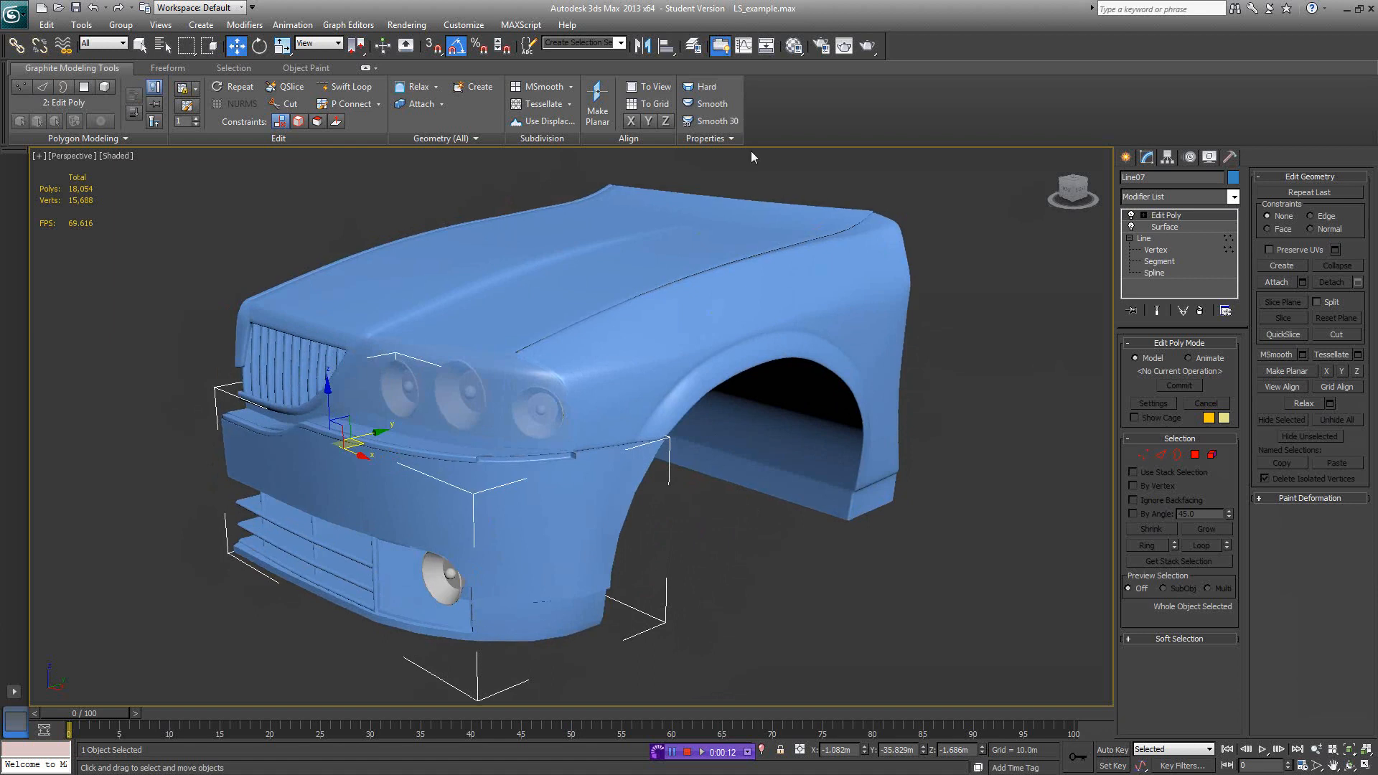
Step: Rename the front bumper object as TA_FrontBumper
mouse_move(731, 483)
alt+middle_down()
mouse_move(681, 491)
mouse_move(727, 490)
alt+middle_up()
scroll(726, 482, down, 3)
scroll(726, 482, up, 3)
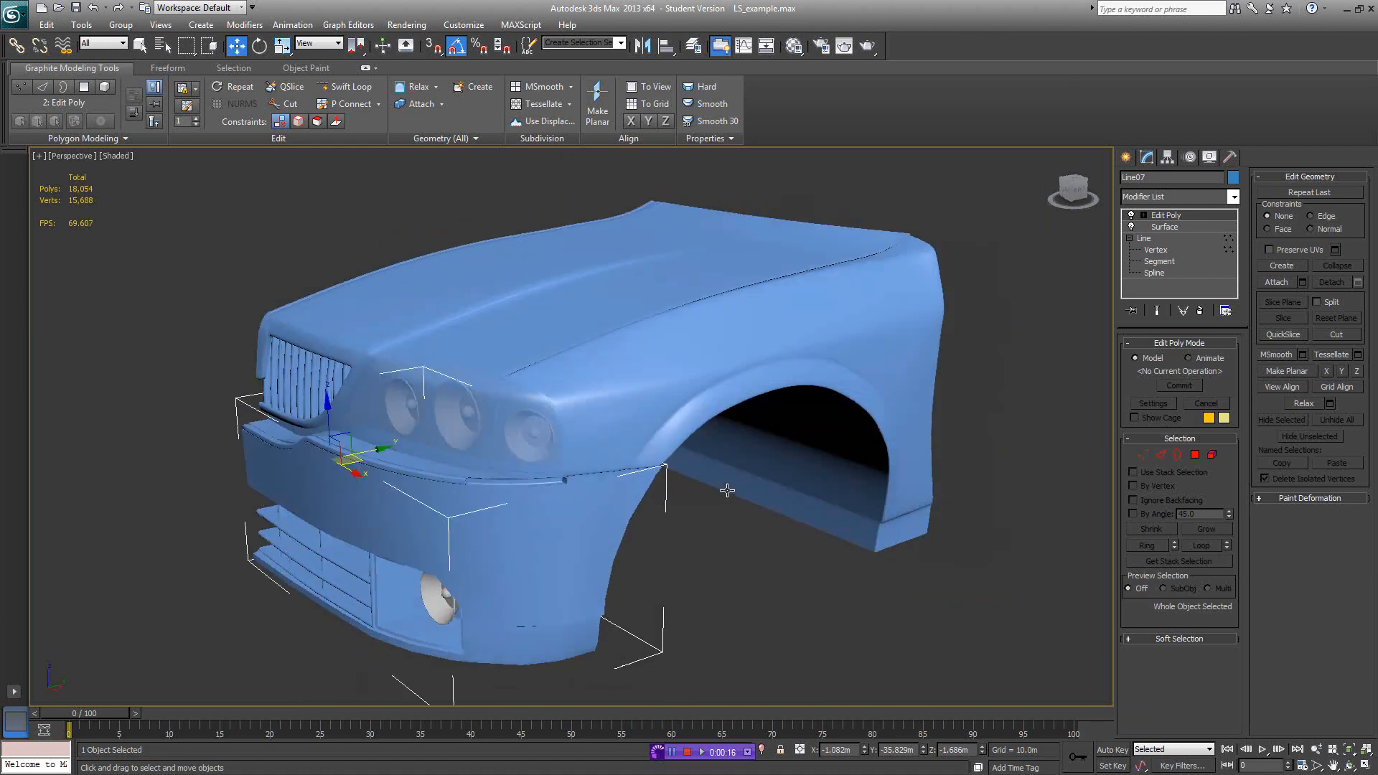
scroll(727, 490, down, 3)
scroll(593, 489, up, 3)
alt+middle_drag(600, 493, 613, 505)
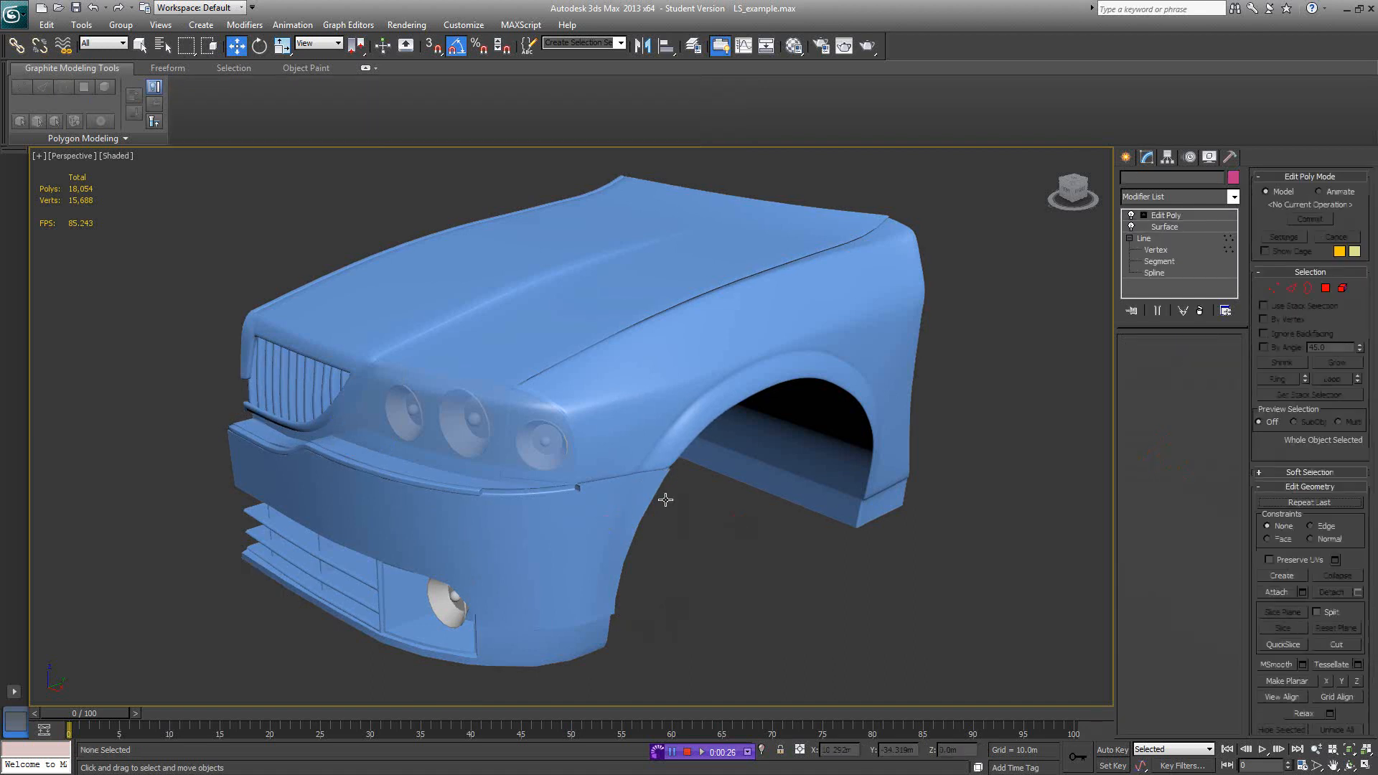
click(1160, 176)
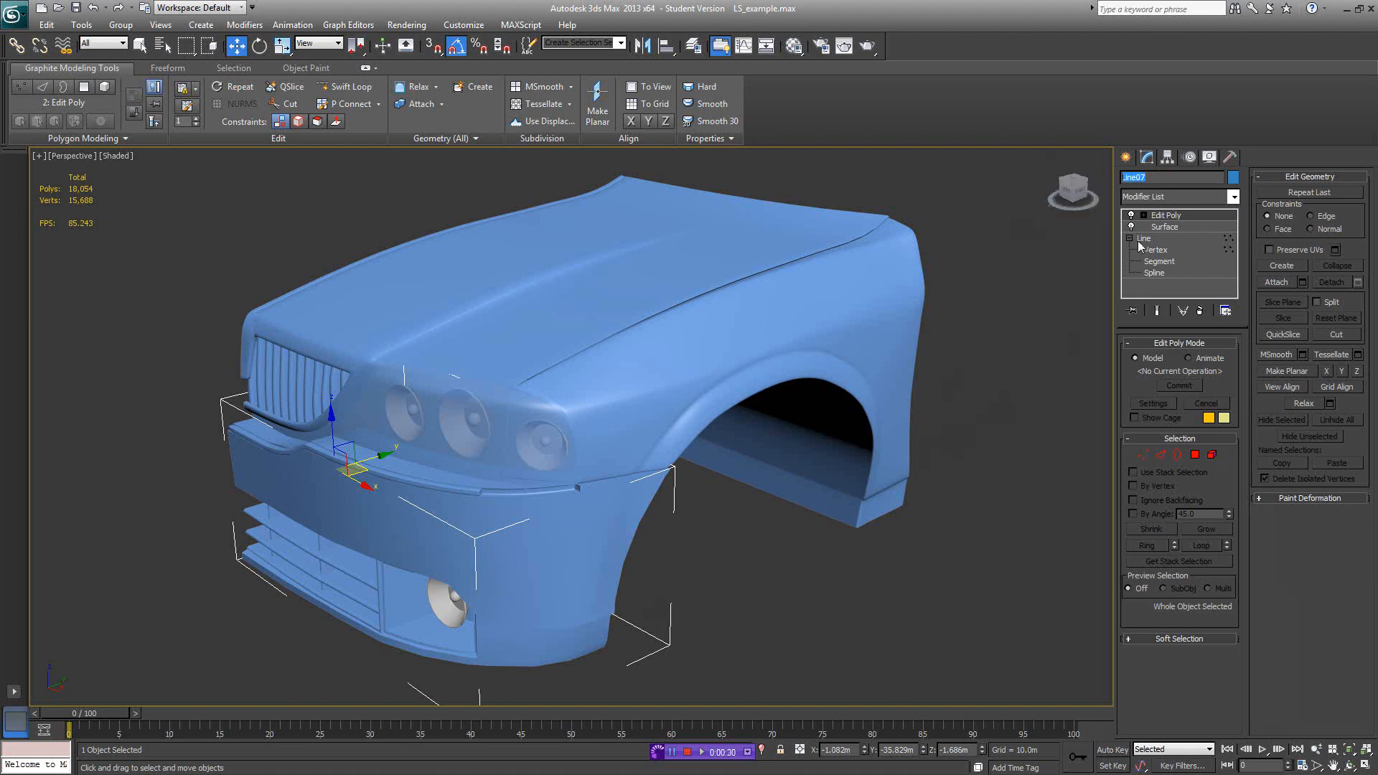
text(TA_FrontBumpper)
Step: Inspect the polygon edges of the car front with edged faces shown temporarily over the shaded model
alt+middle_drag(749, 413, 731, 409)
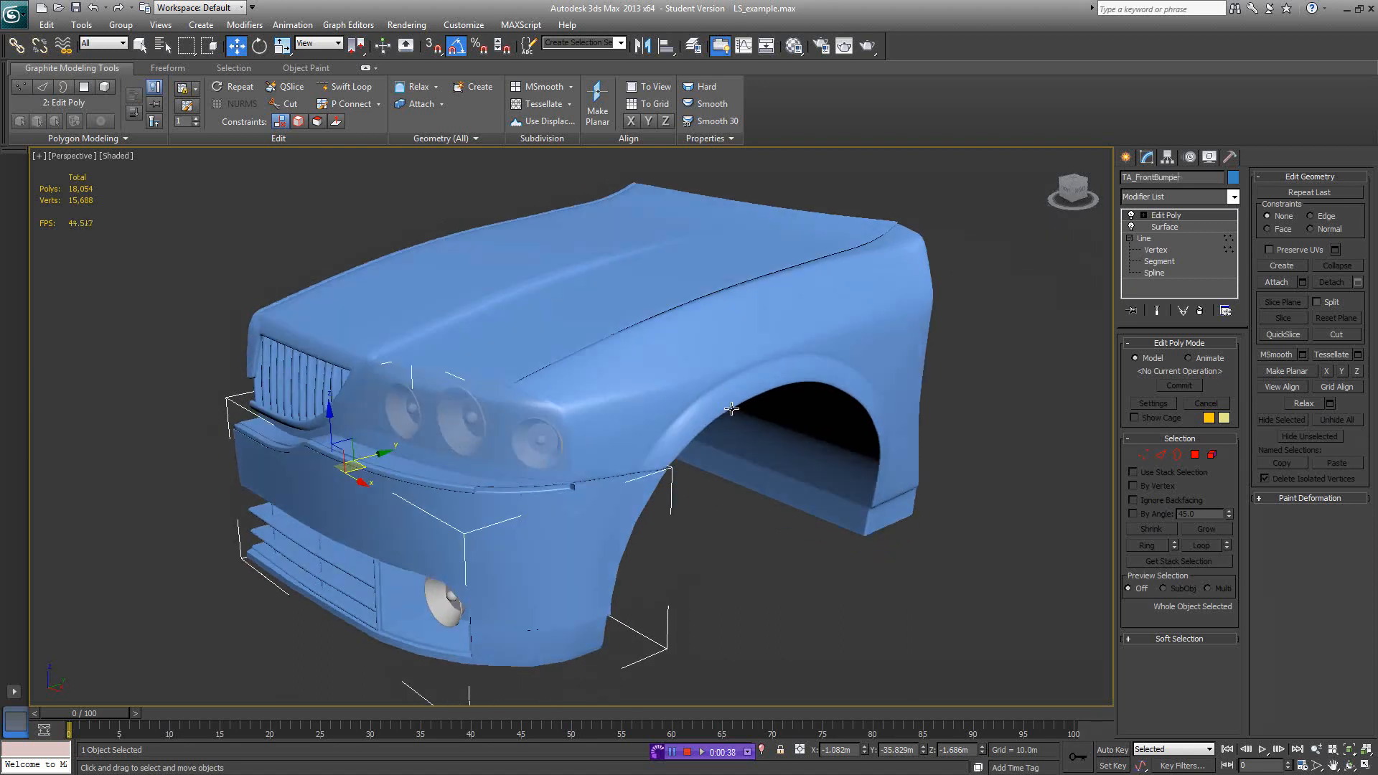
middle_drag(516, 482, 516, 471)
key(F4)
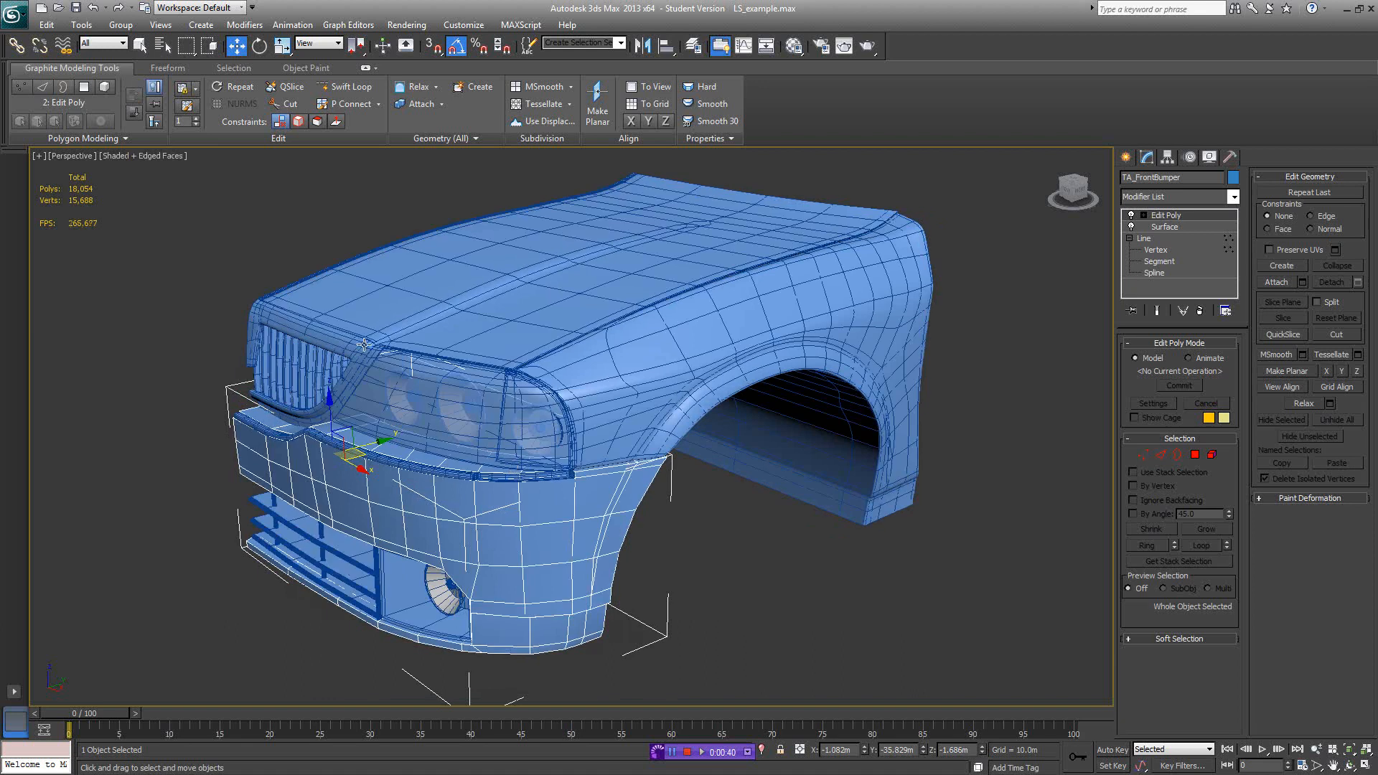
key(F4)
Step: Export the selected front bumper to the Desktop as an FBX file named TA_FrontBumper, keeping the existing FBX export options
click(10, 17)
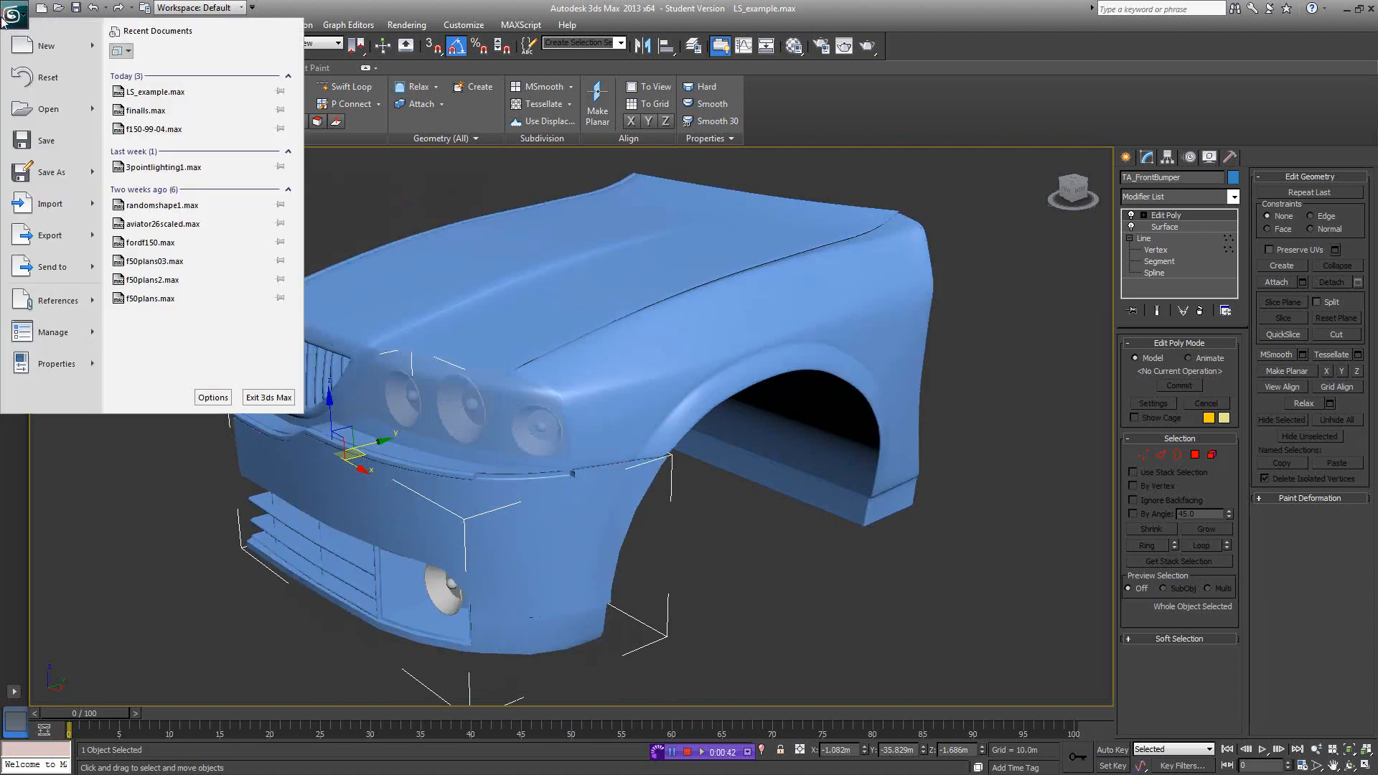
click(93, 235)
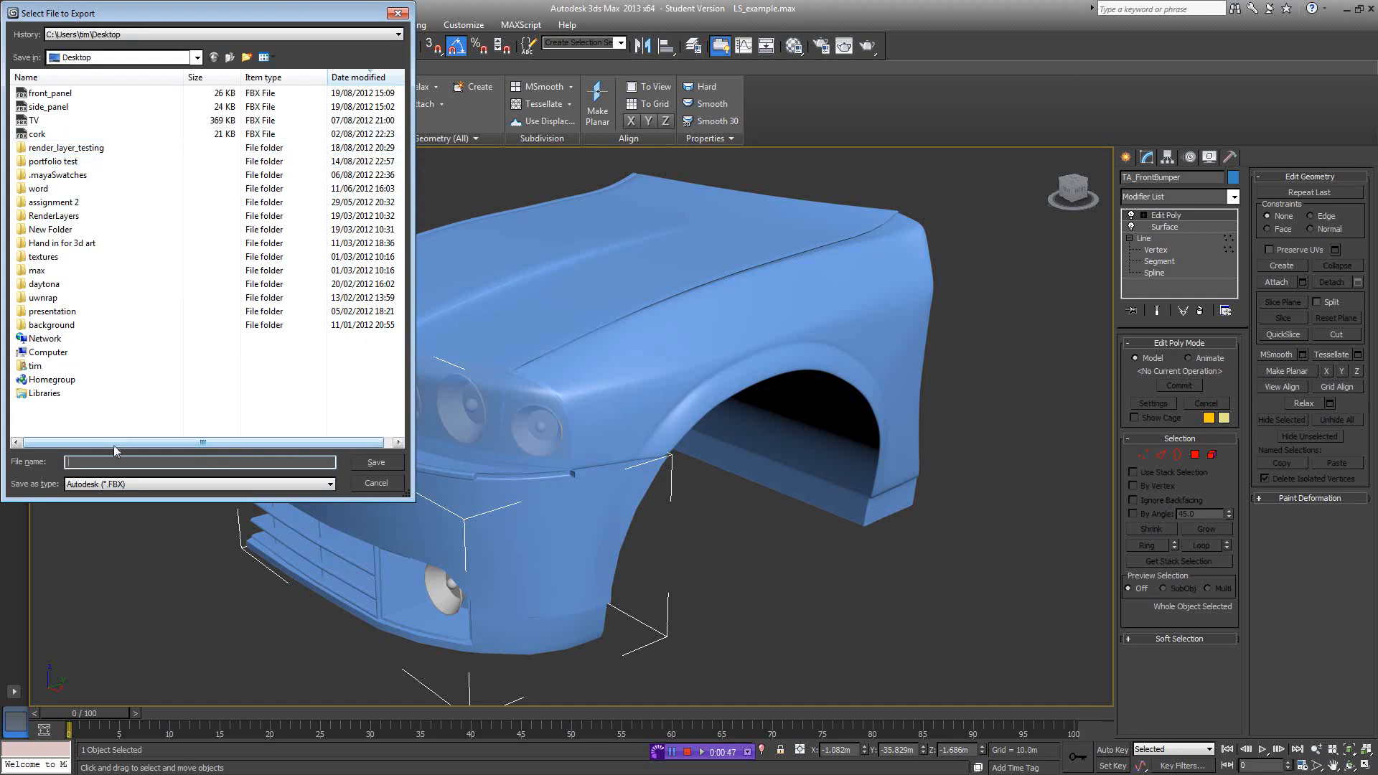
text(TA_frontBumper)
click(371, 462)
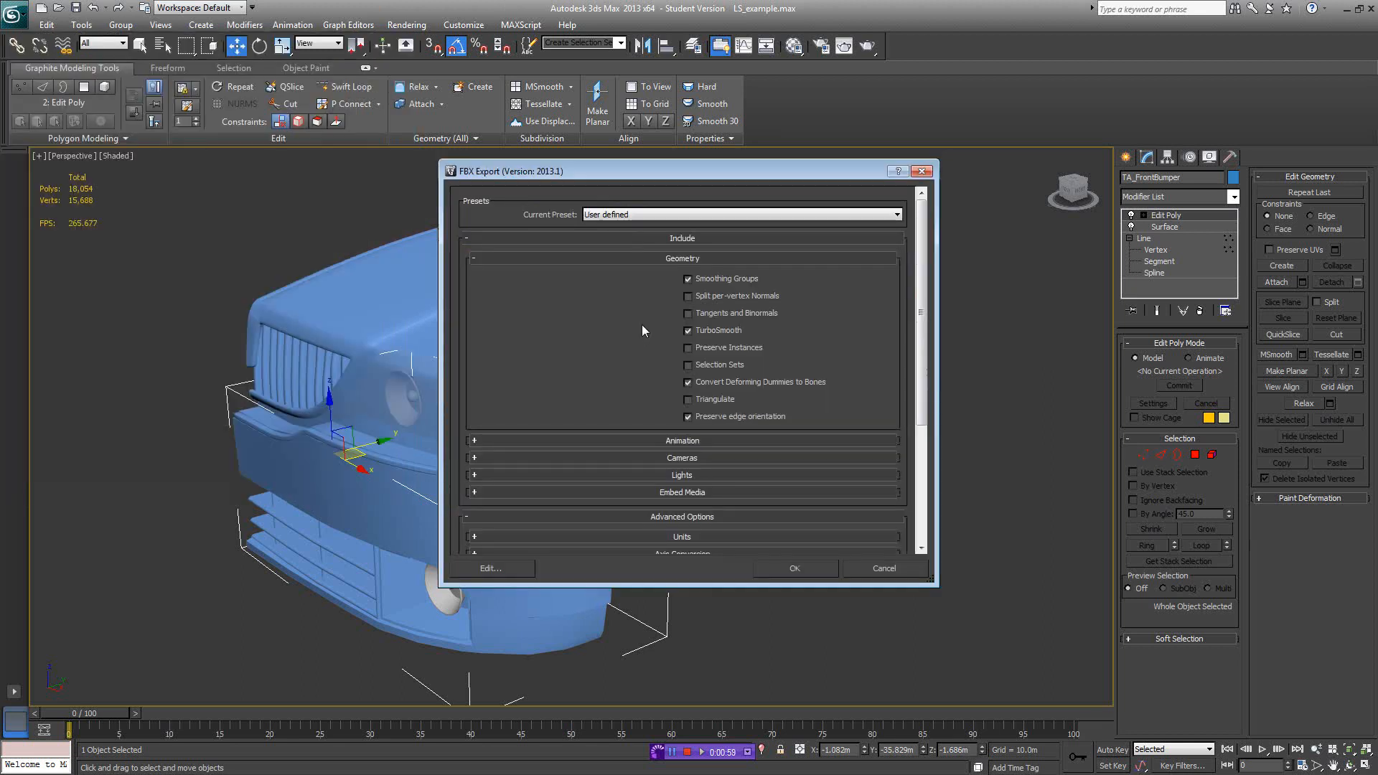
mouse_move(919, 244)
mouse_down()
mouse_move(928, 392)
mouse_move(912, 244)
mouse_up()
drag(920, 342, 902, 302)
click(795, 567)
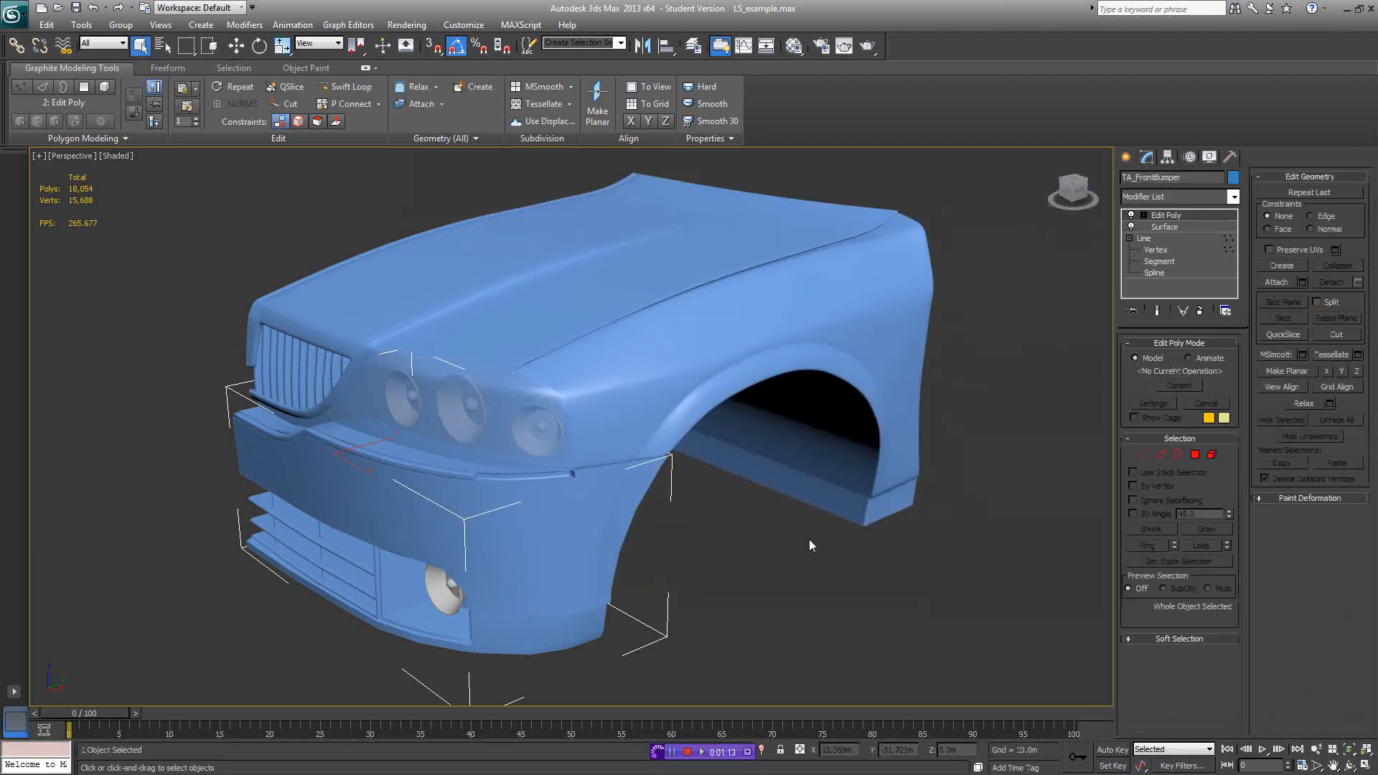
Step: Switch to 3D-Coat and import TA_FrontBumper from the Desktop as a model for per pixel painting with auto-mapping and 1024 × 1024 textures
key(alt+Tab)
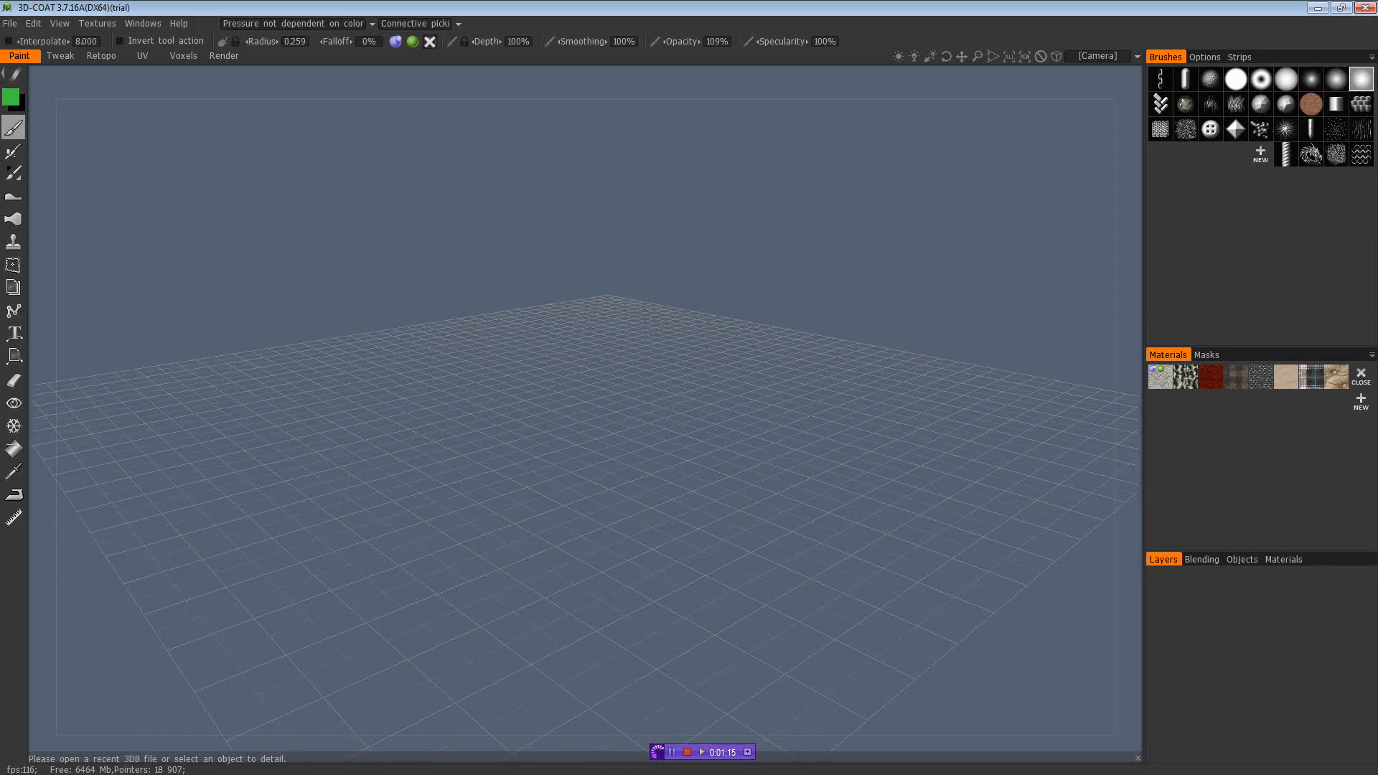
click(10, 23)
click(10, 23)
click(10, 23)
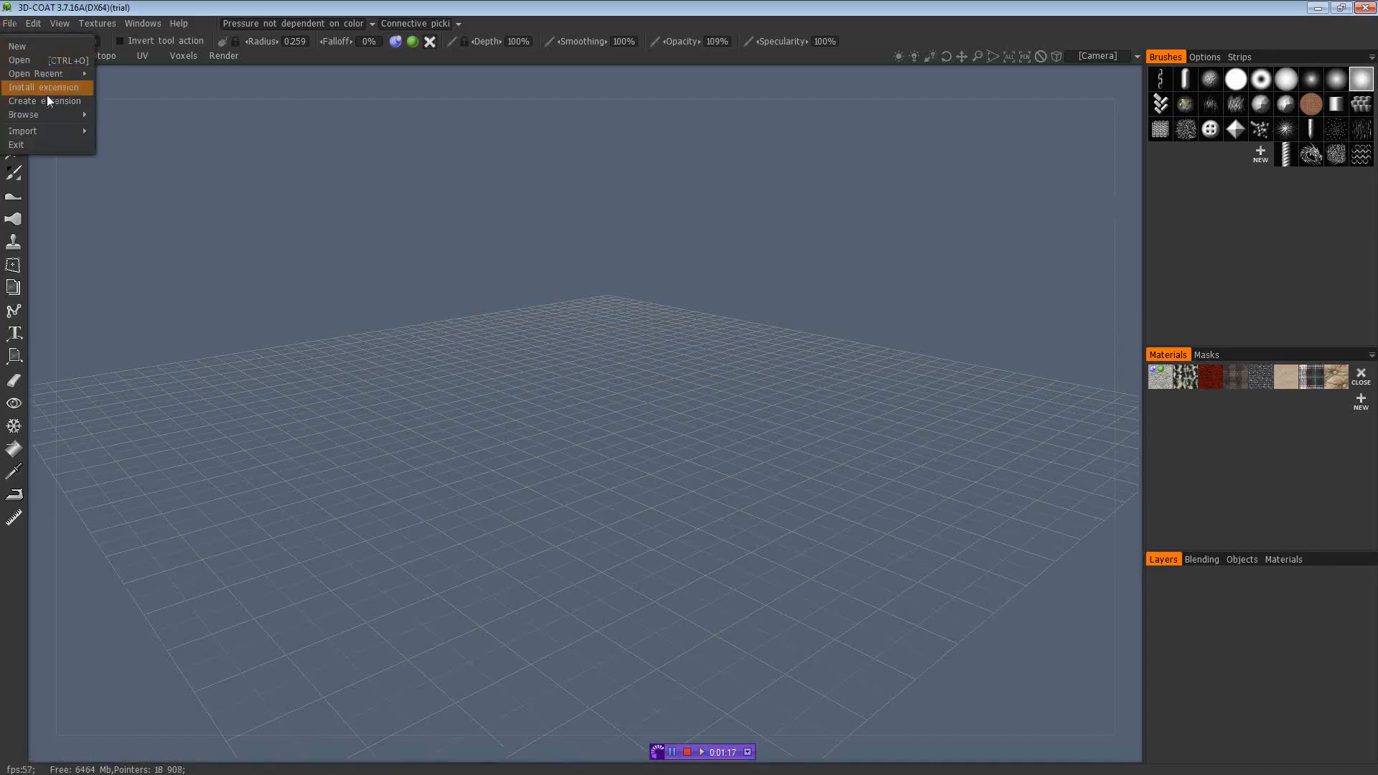
mouse_move(59, 122)
click(105, 134)
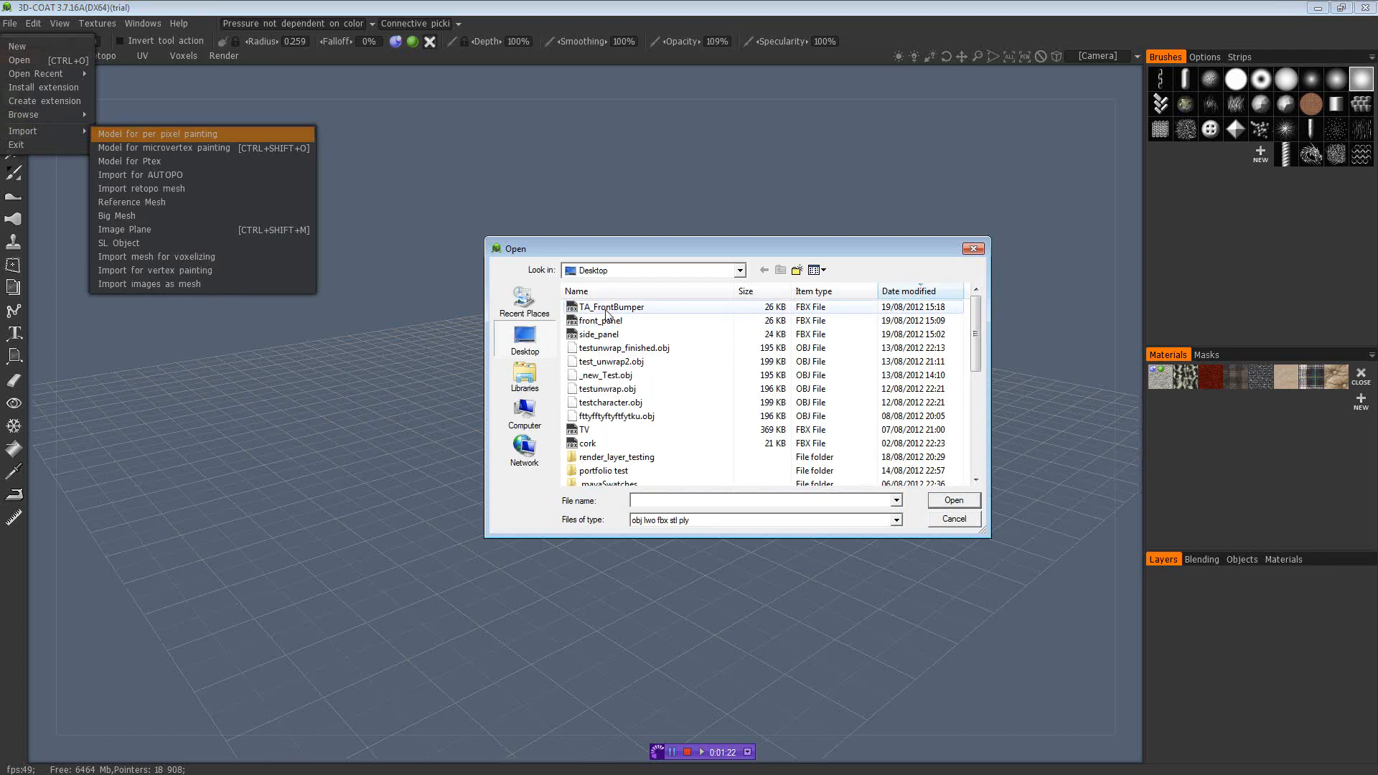
click(607, 310)
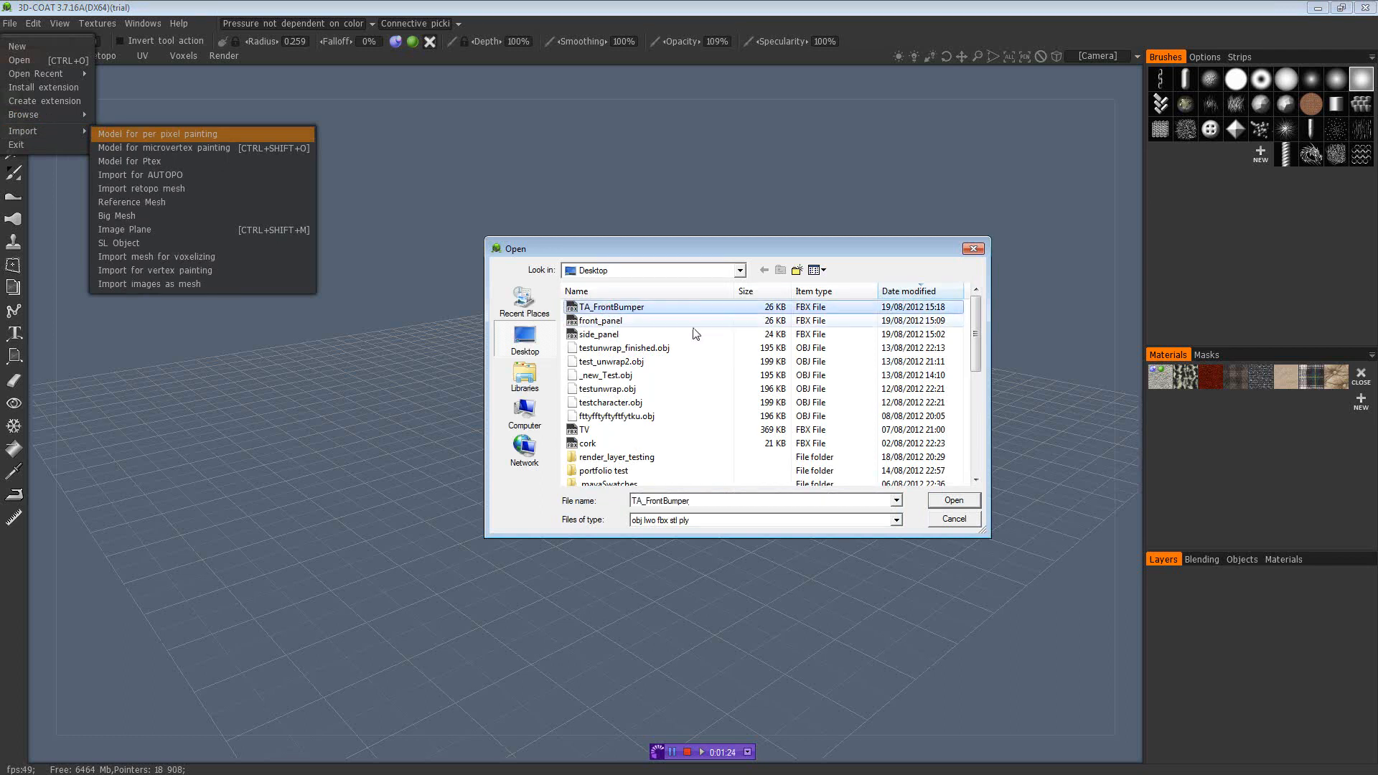
click(957, 502)
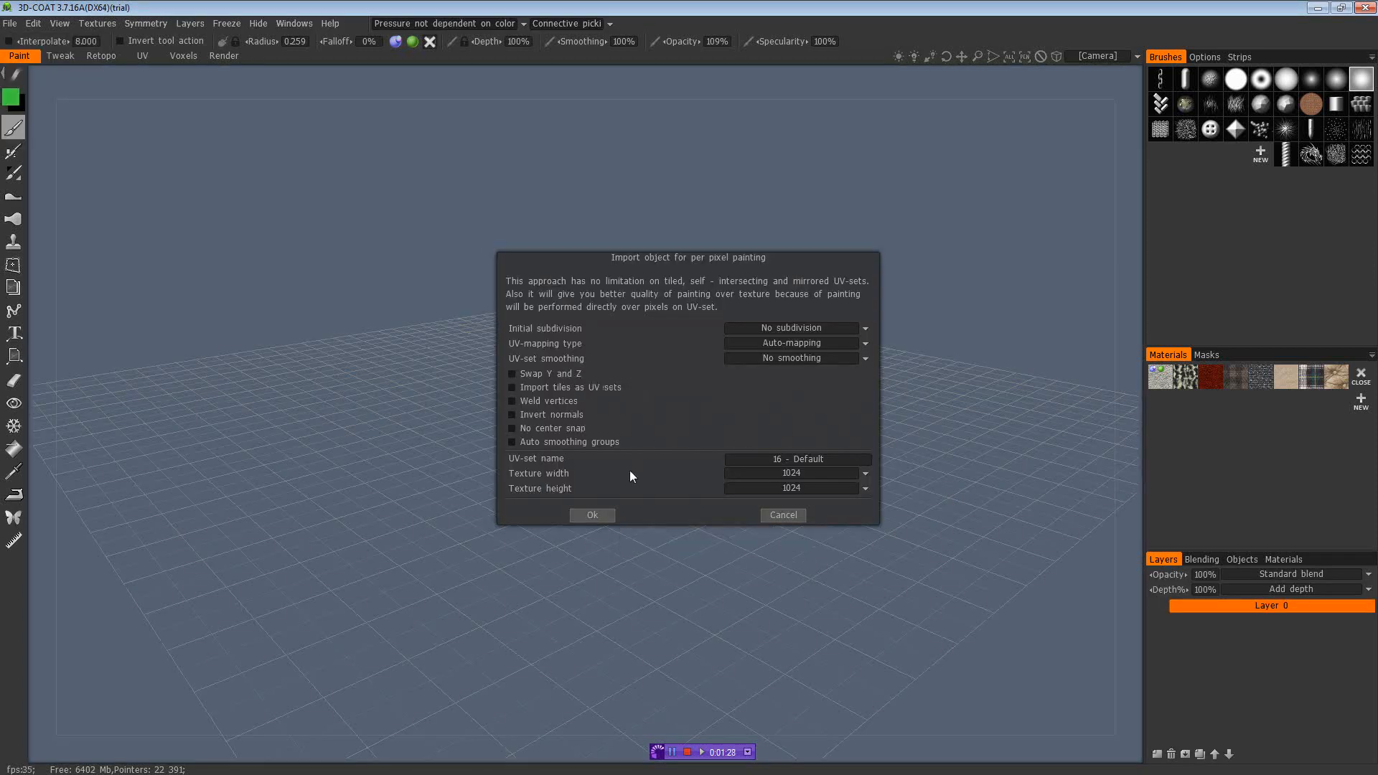
click(593, 516)
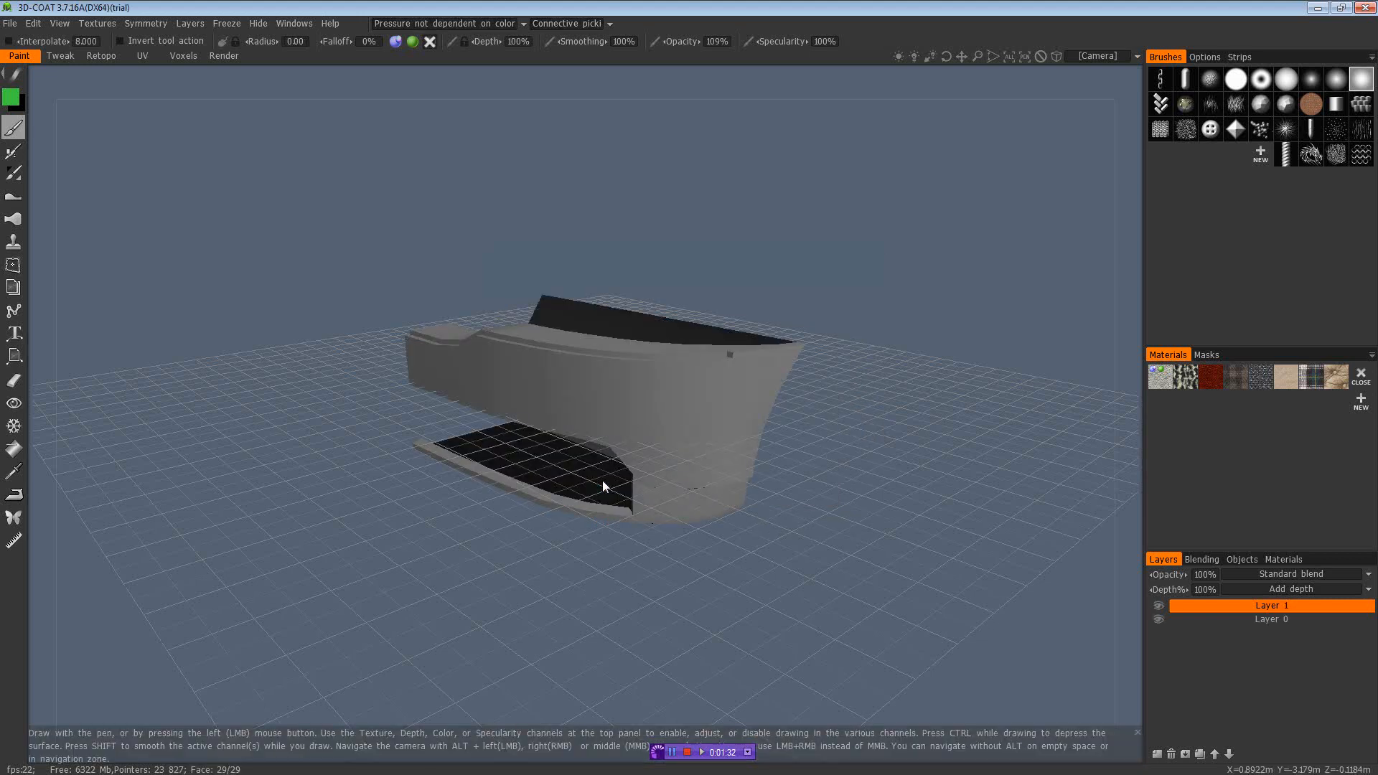
Step: Hide the viewport grid so only the bumper model is displayed
drag(810, 436, 646, 369)
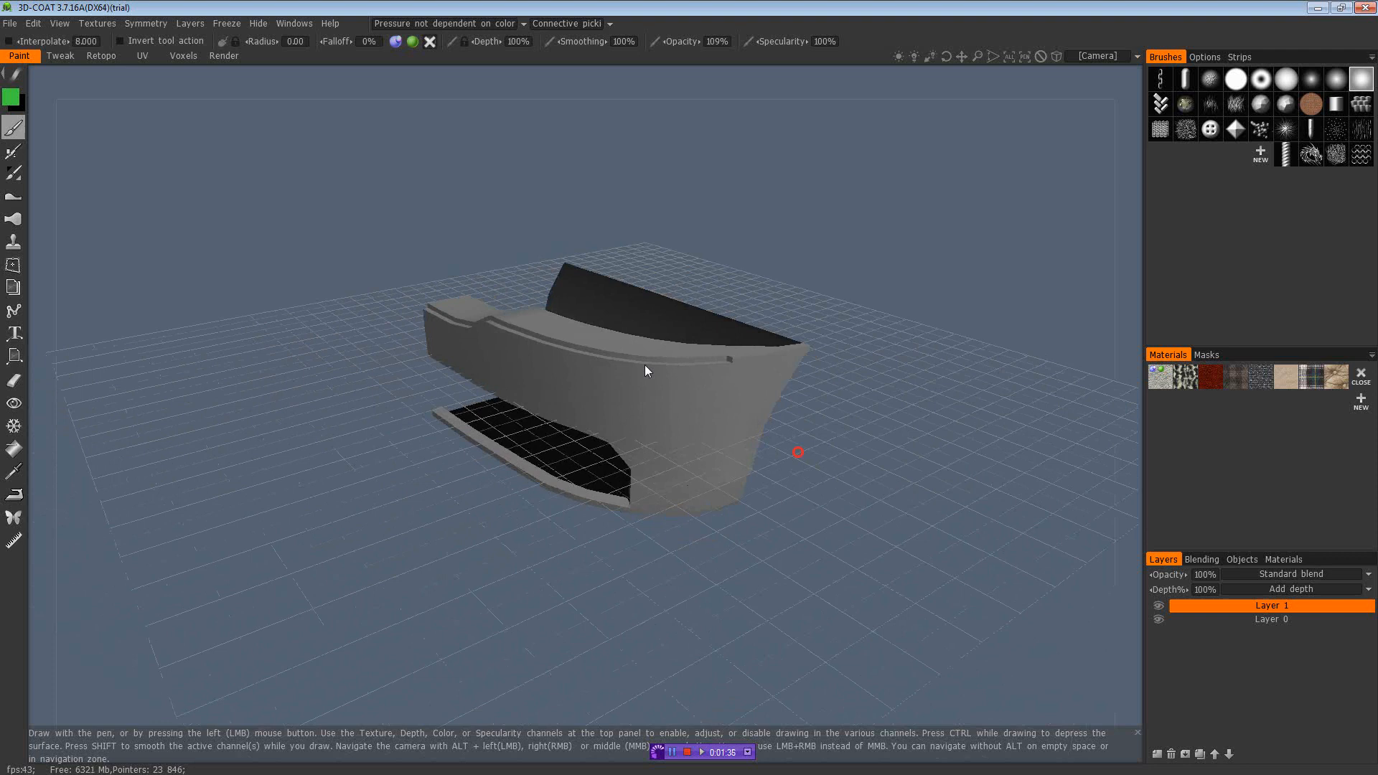
click(62, 24)
click(61, 24)
click(66, 29)
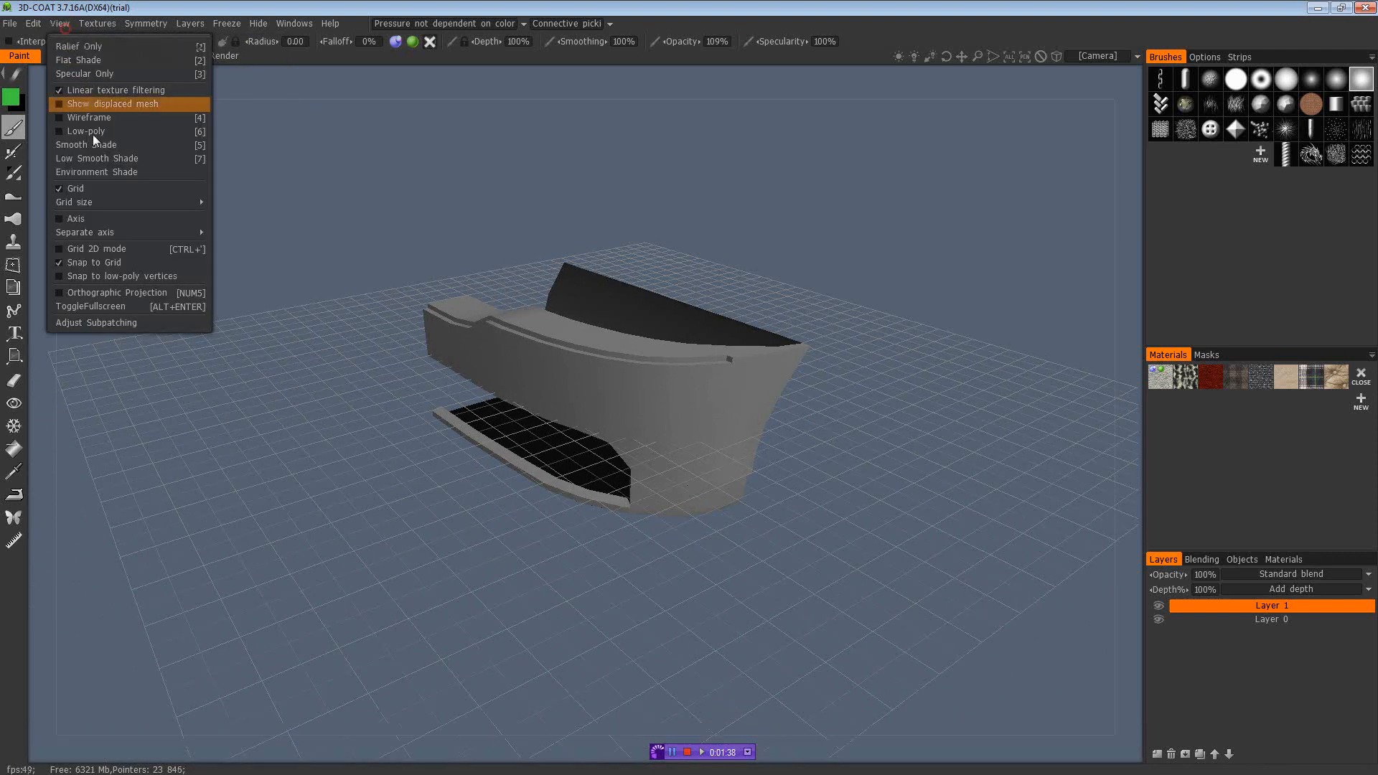
click(102, 185)
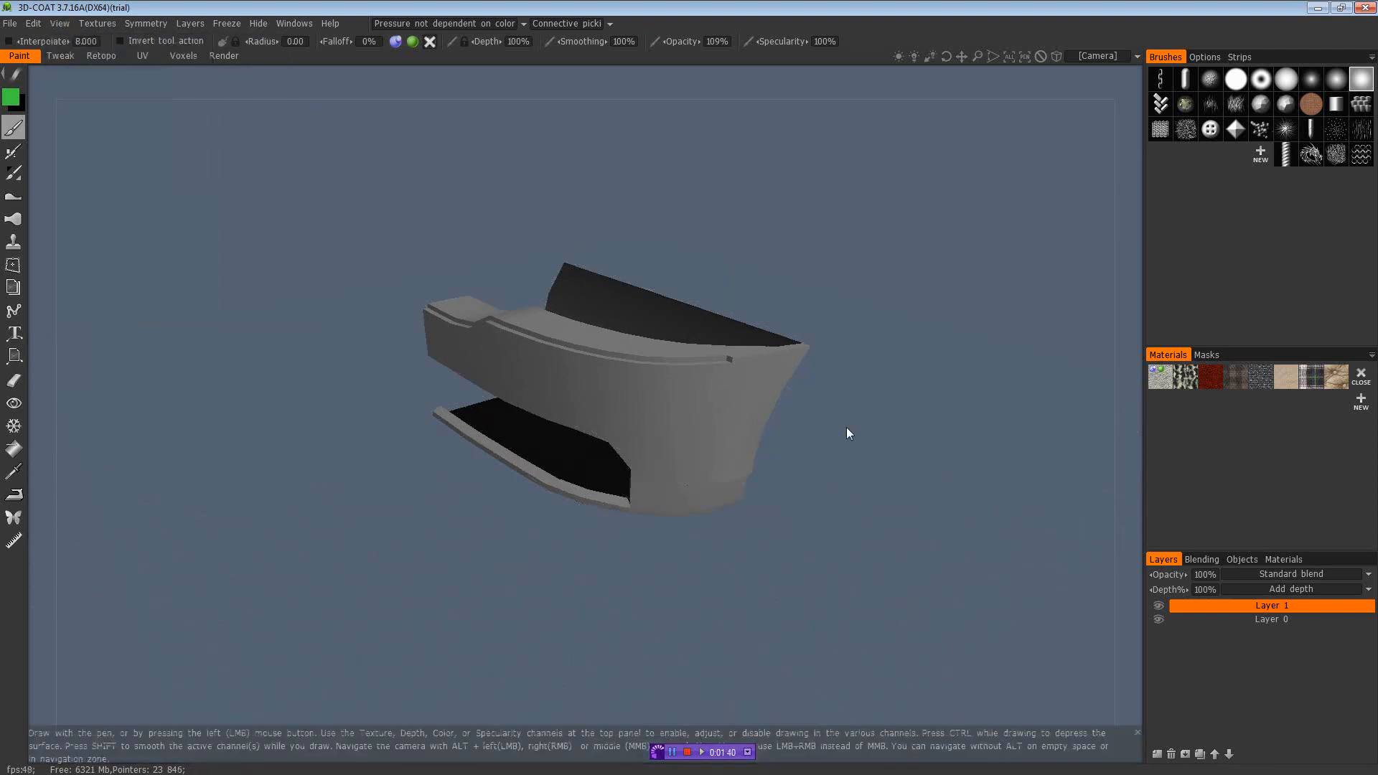
drag(846, 428, 845, 410)
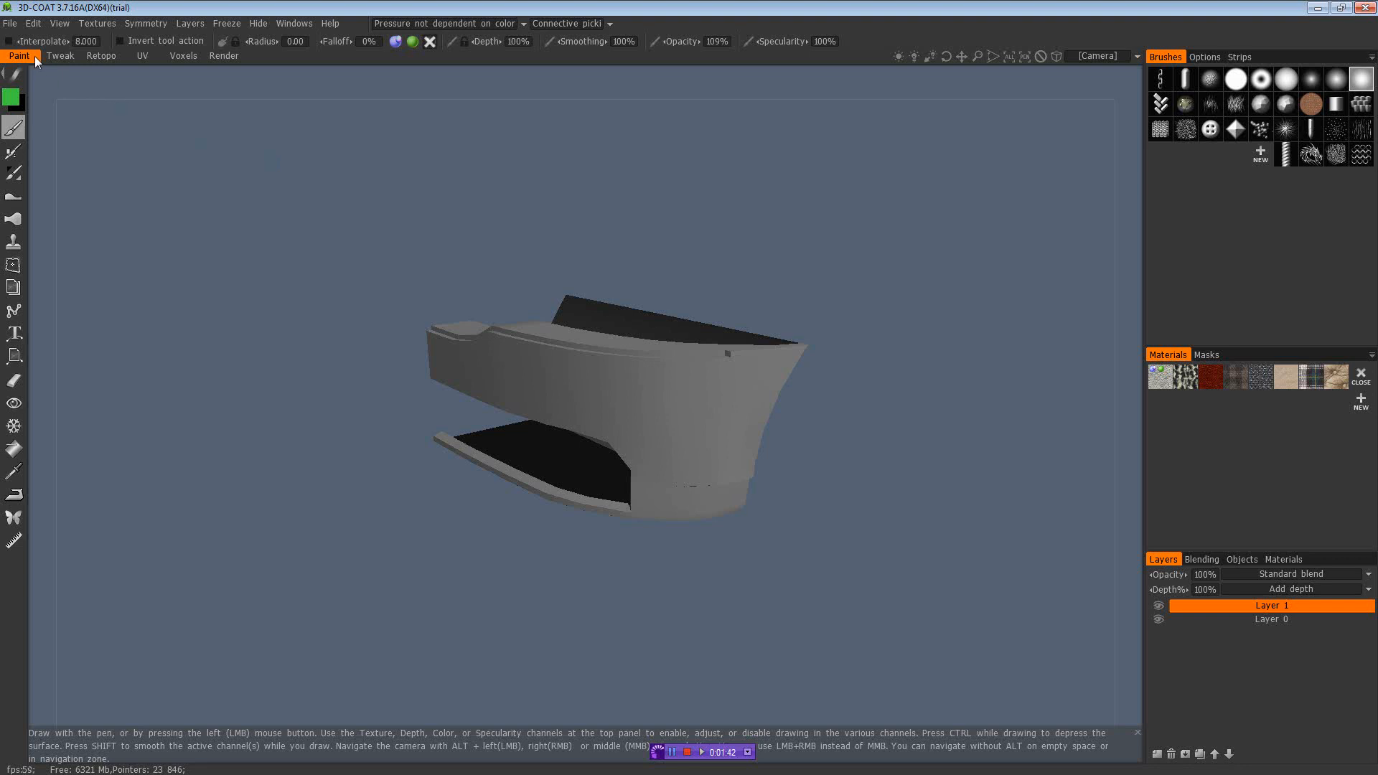
Step: Open the UV workspace for the bumper and clear all of its automatically generated seams
click(141, 56)
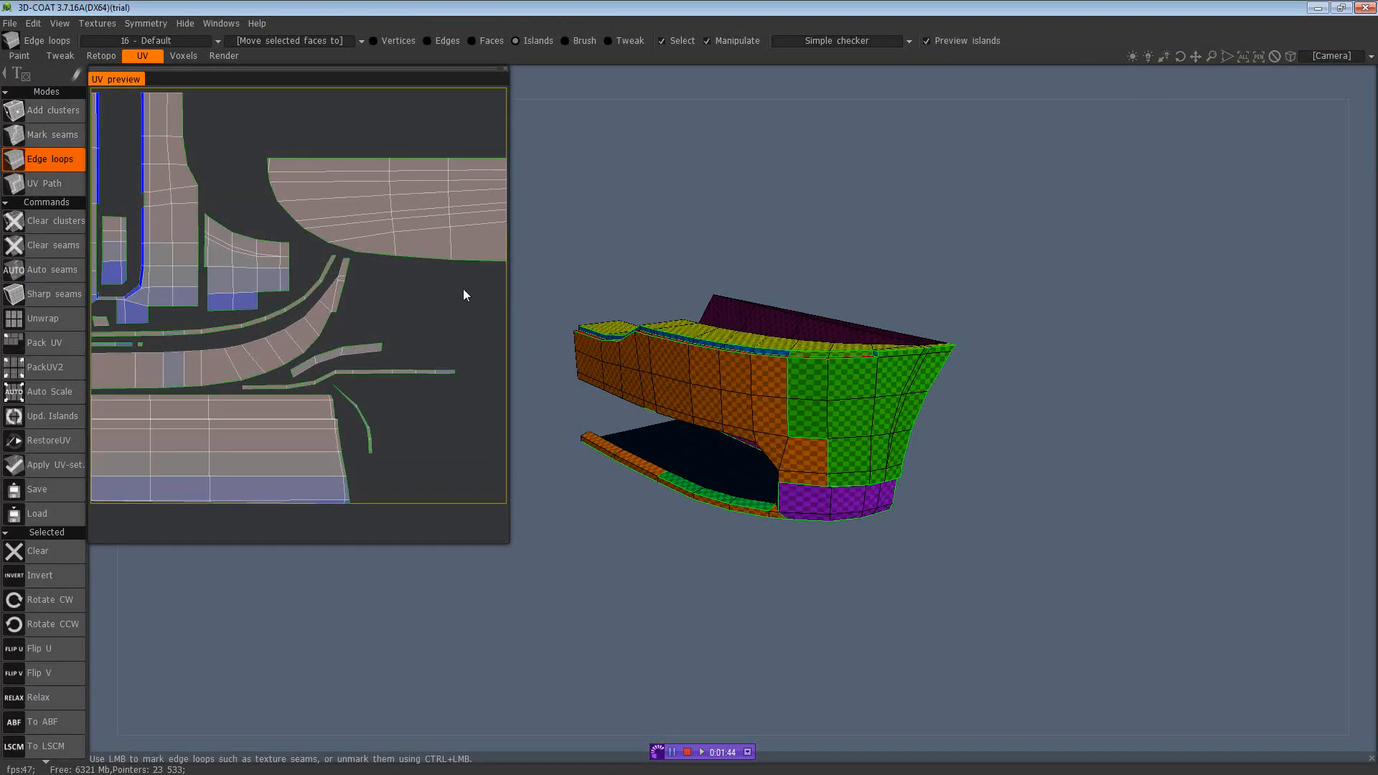
drag(629, 285, 661, 240)
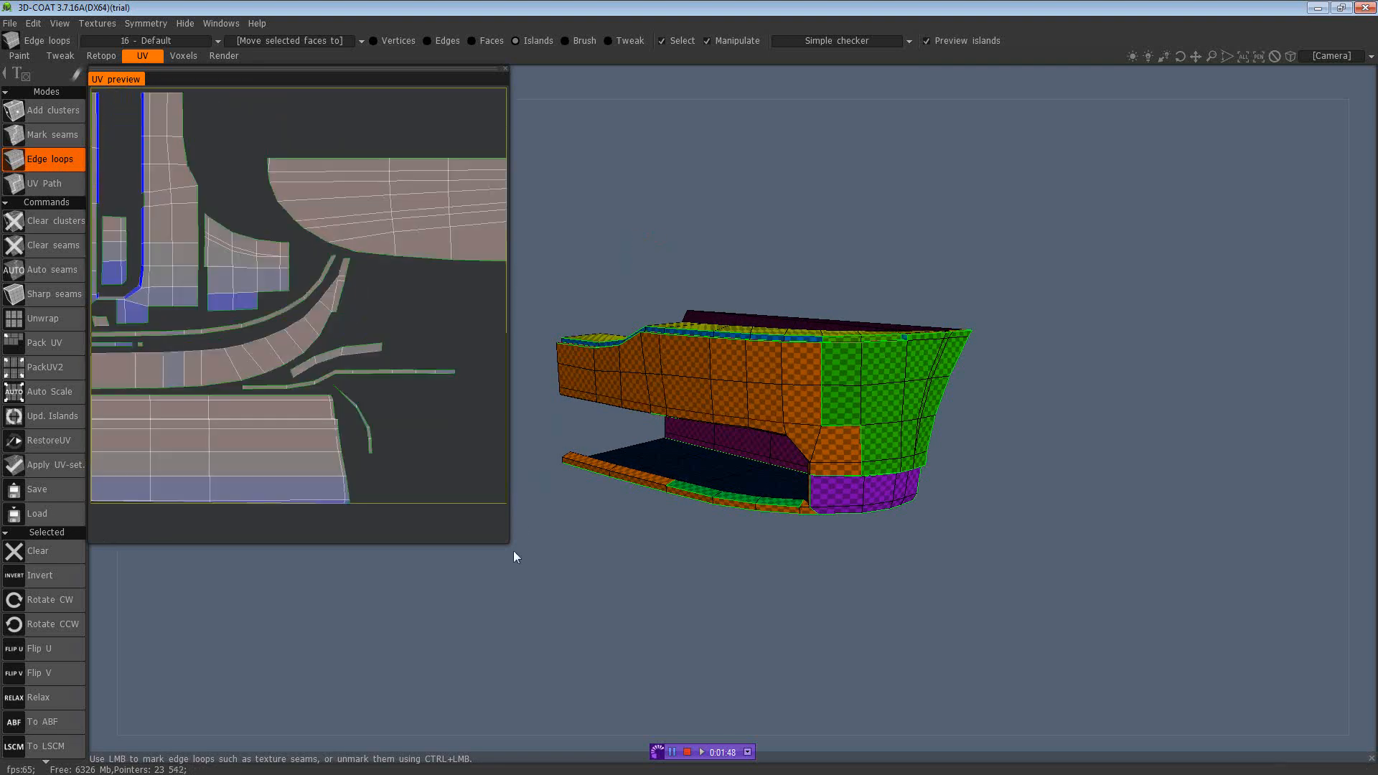
drag(1019, 409, 1178, 430)
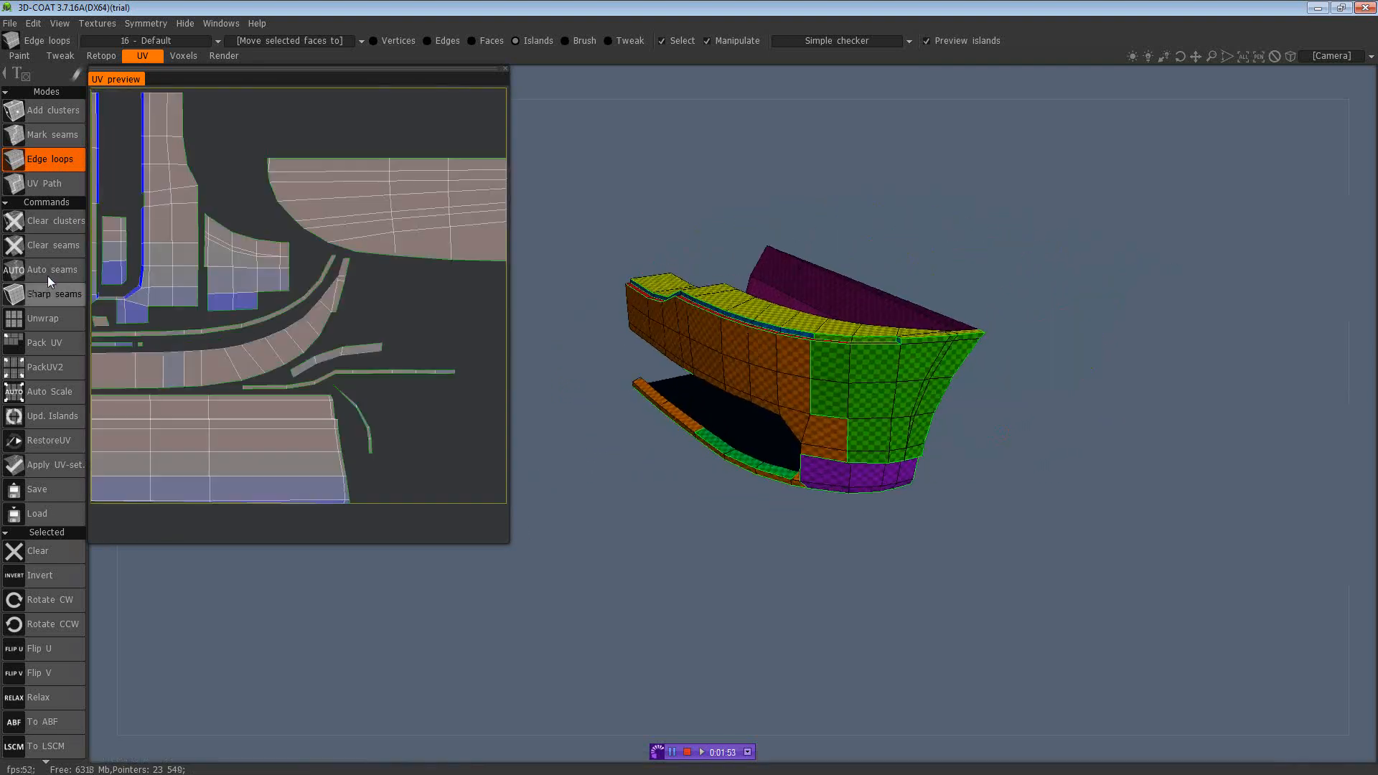
click(52, 251)
Step: Mark edge-loop seams along the border of the bumper's large flat back panel to split it into a separate UV island
mouse_move(997, 484)
mouse_down()
mouse_move(806, 461)
mouse_move(830, 366)
mouse_move(845, 385)
mouse_move(821, 455)
mouse_move(860, 478)
mouse_move(1135, 455)
mouse_move(977, 469)
mouse_up()
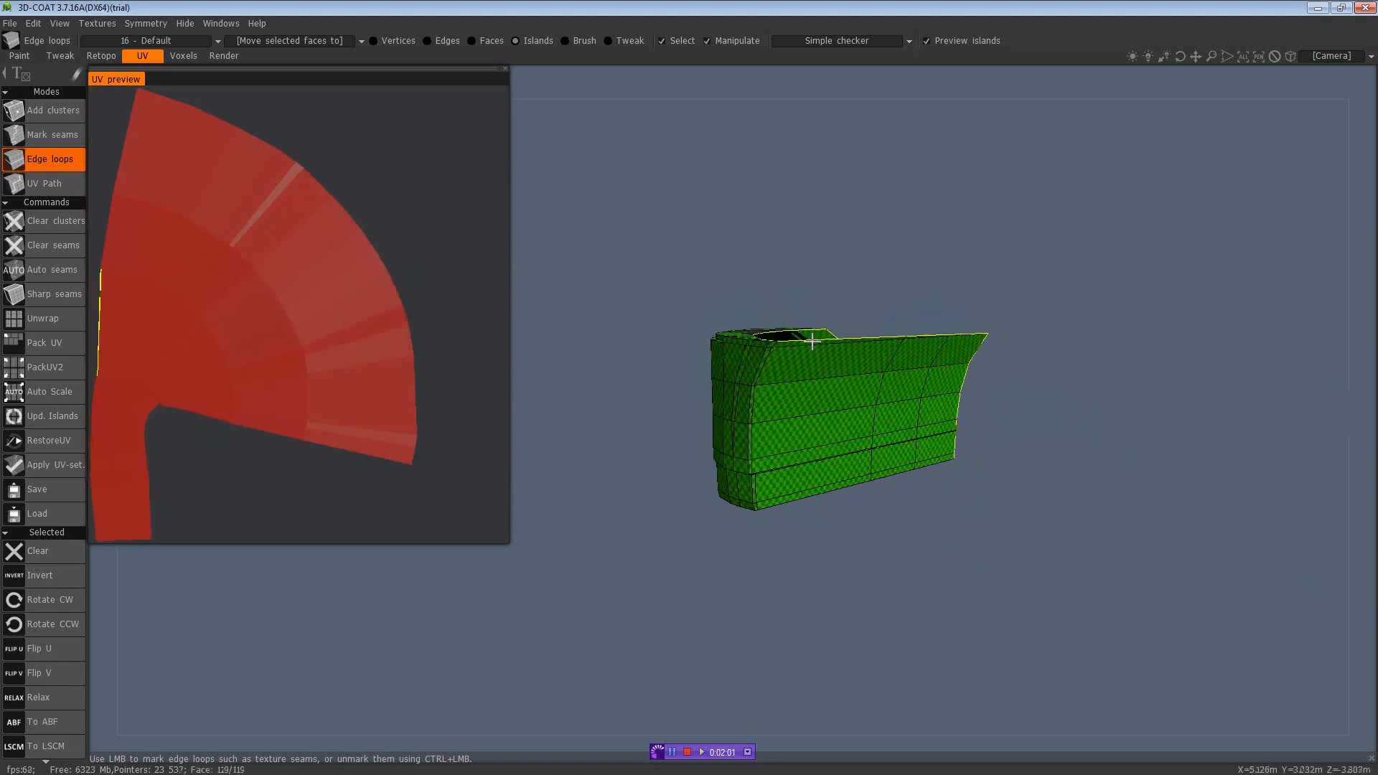
drag(963, 372, 1040, 408)
drag(916, 379, 1028, 461)
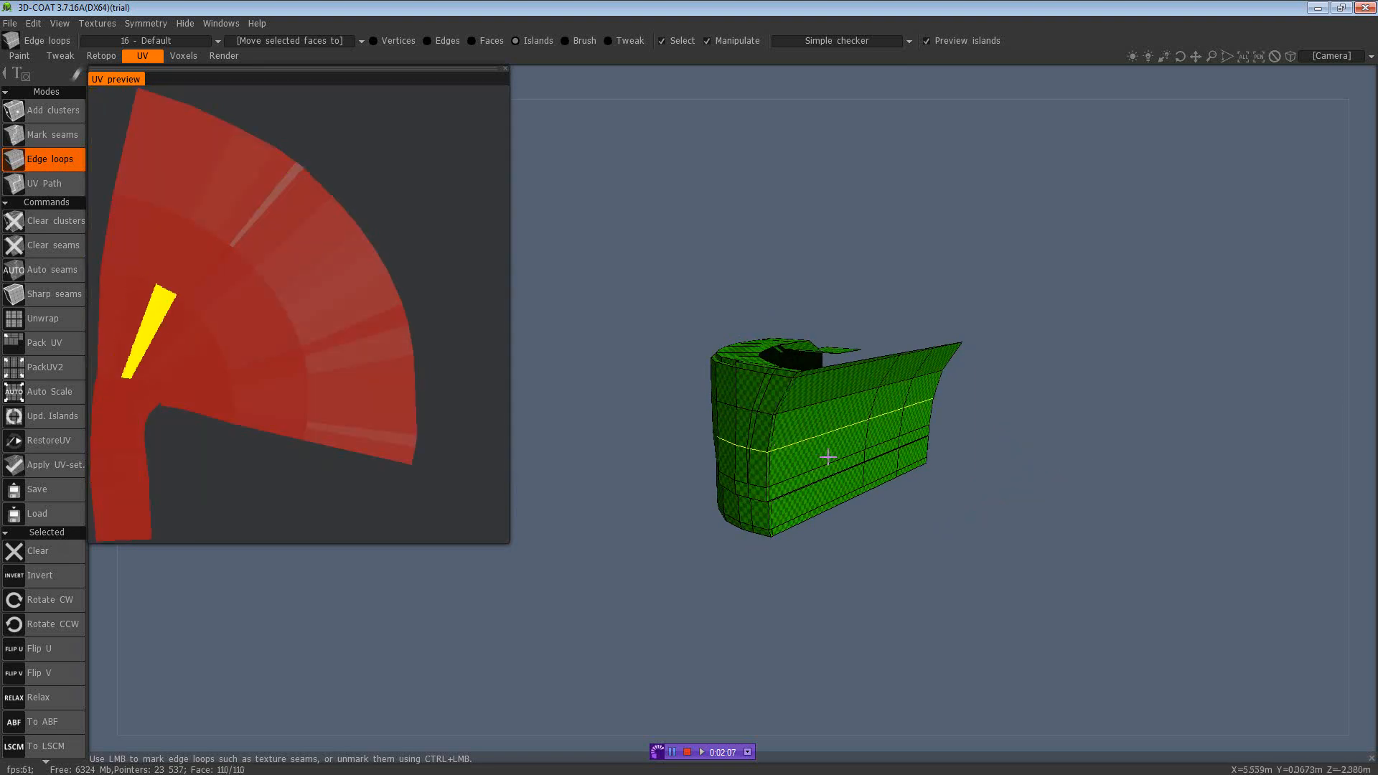
drag(910, 454, 1220, 385)
click(751, 353)
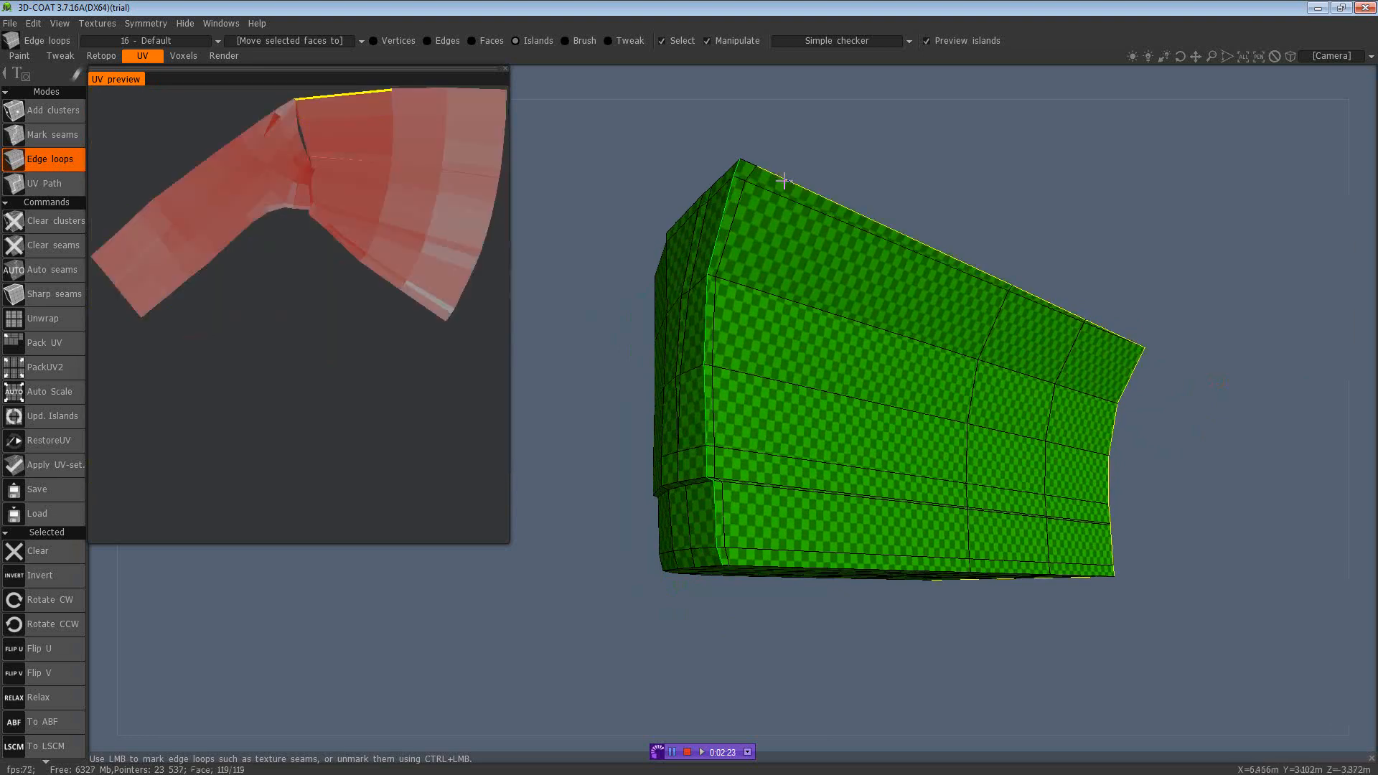
mouse_move(1218, 459)
mouse_down()
mouse_move(1227, 407)
mouse_move(1220, 433)
mouse_up()
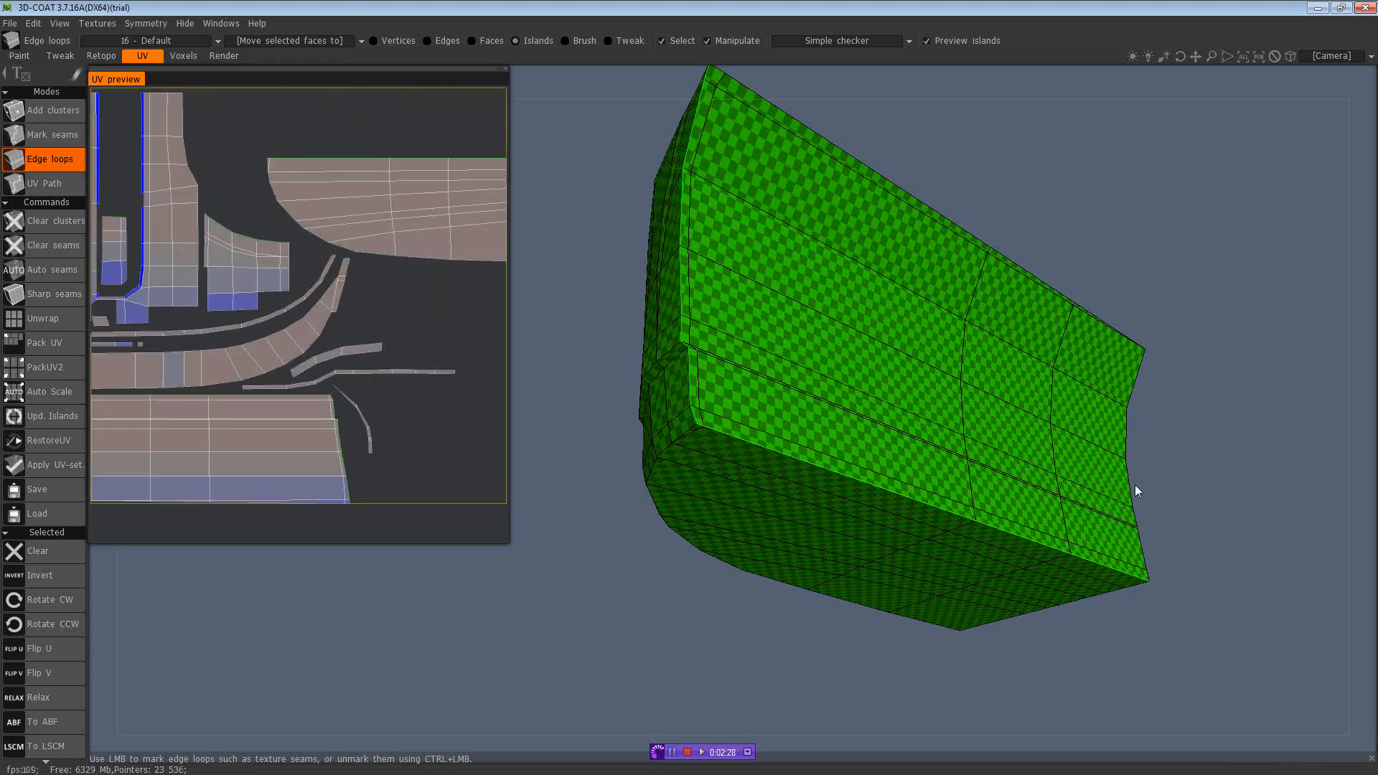
drag(1135, 492, 904, 537)
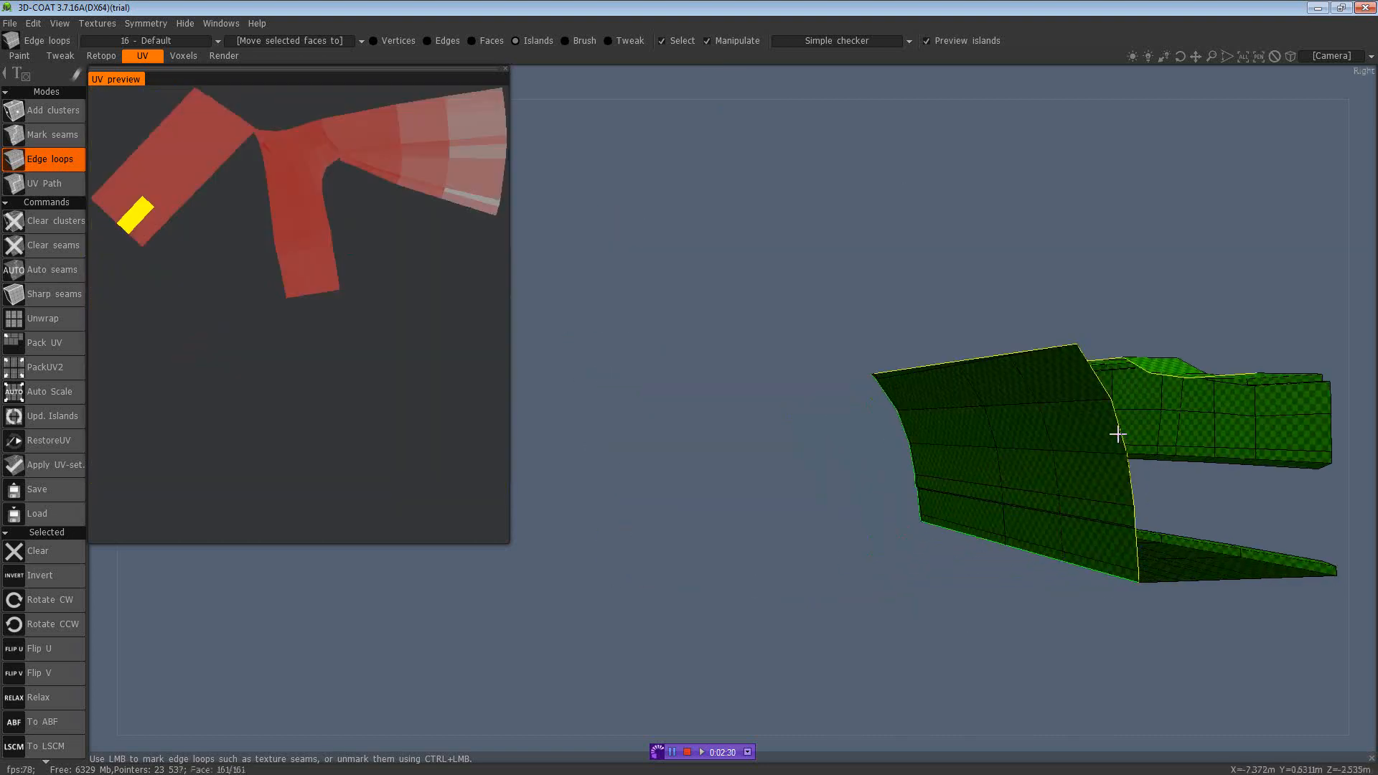
drag(1168, 253, 1162, 317)
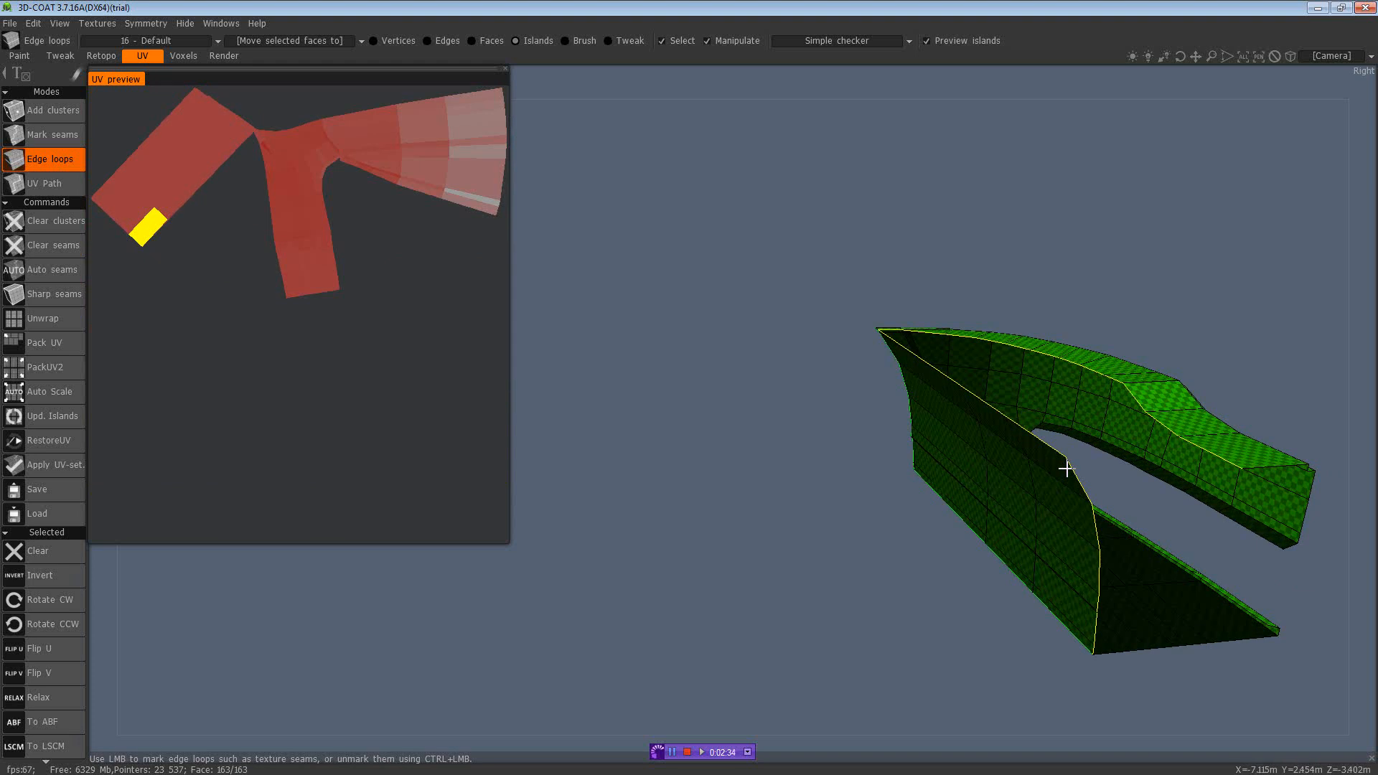
drag(769, 470, 619, 375)
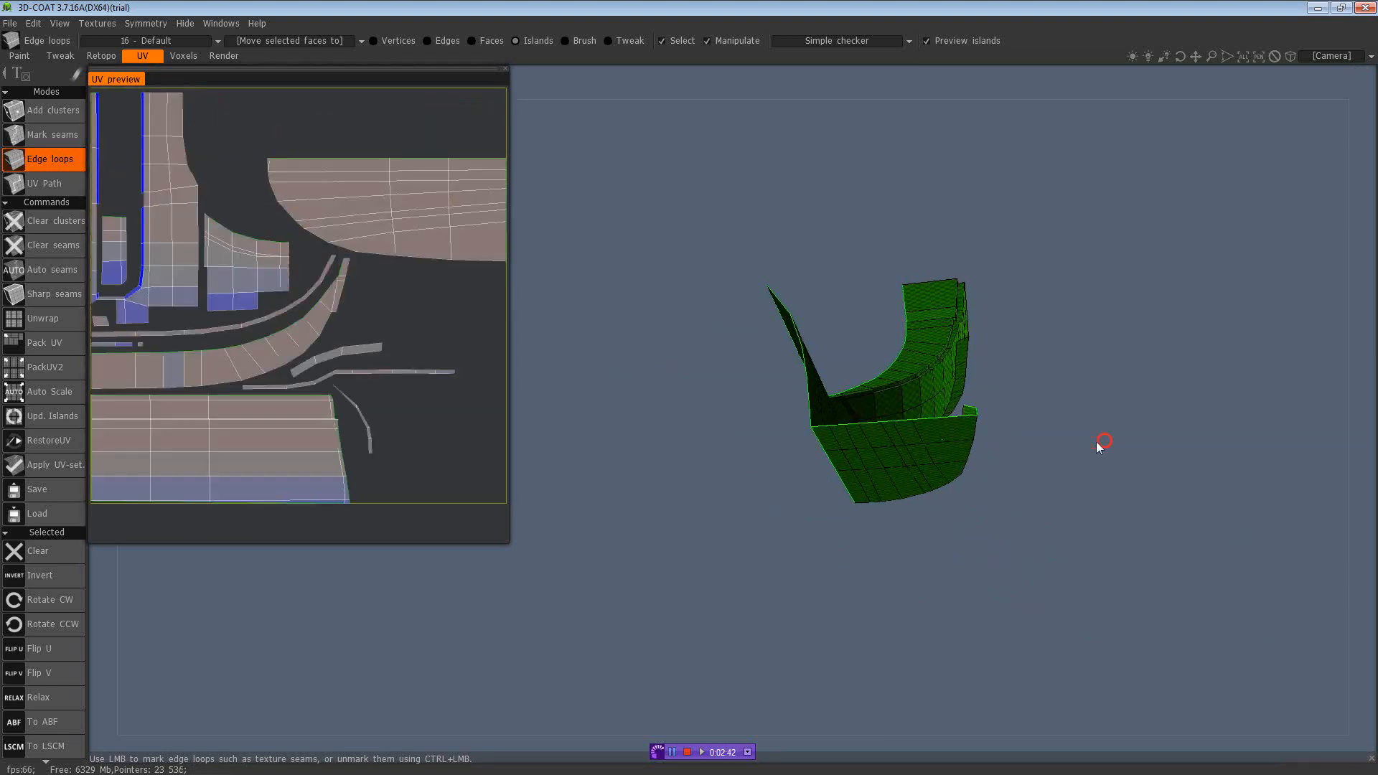
drag(1098, 444, 937, 199)
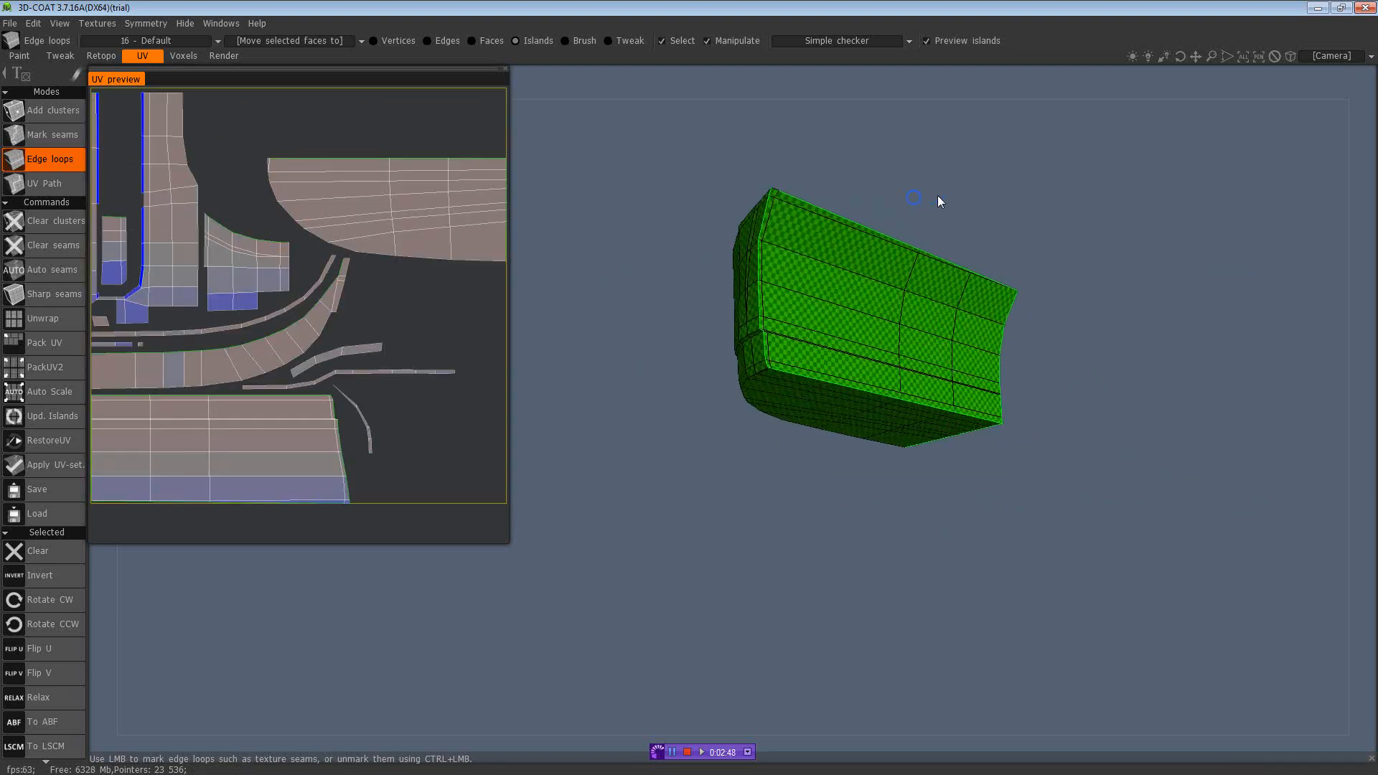
right_drag(938, 201, 1209, 202)
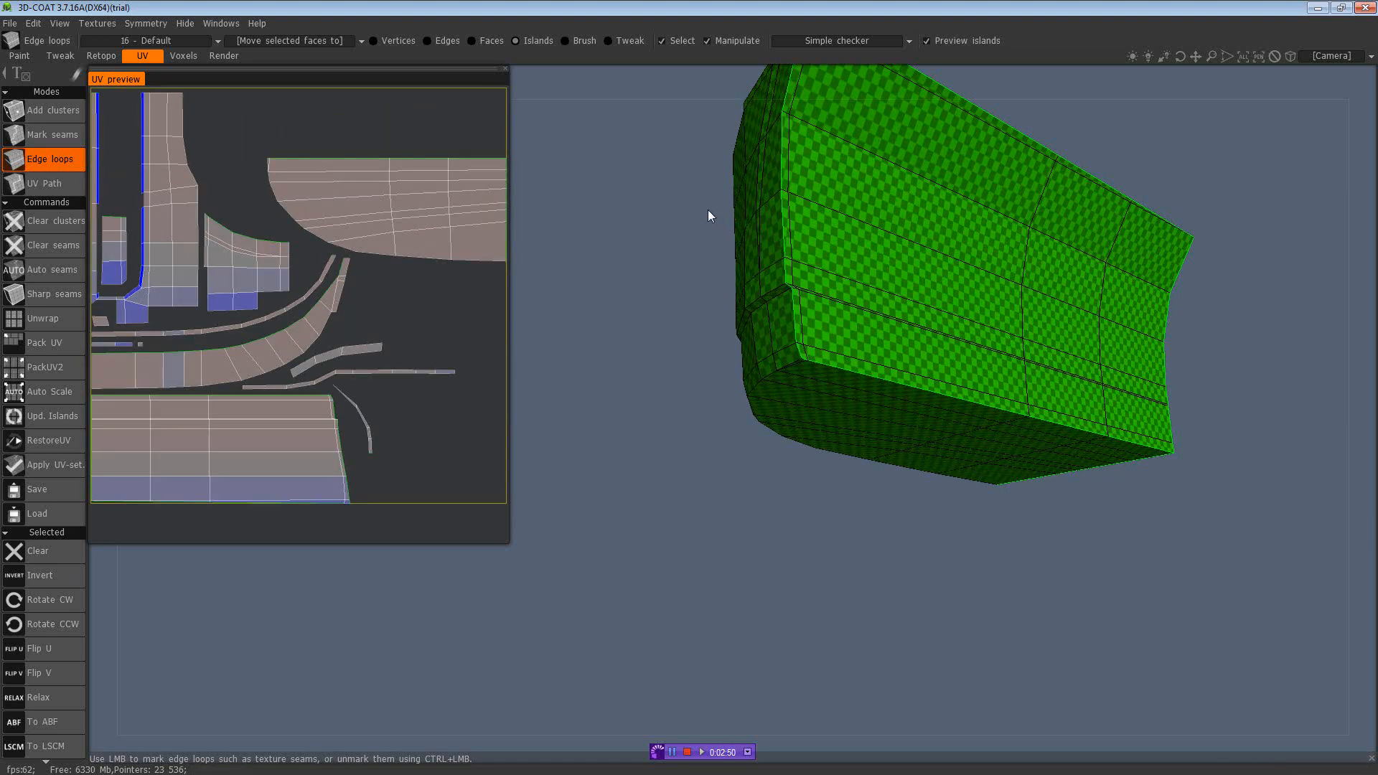
drag(709, 215, 663, 397)
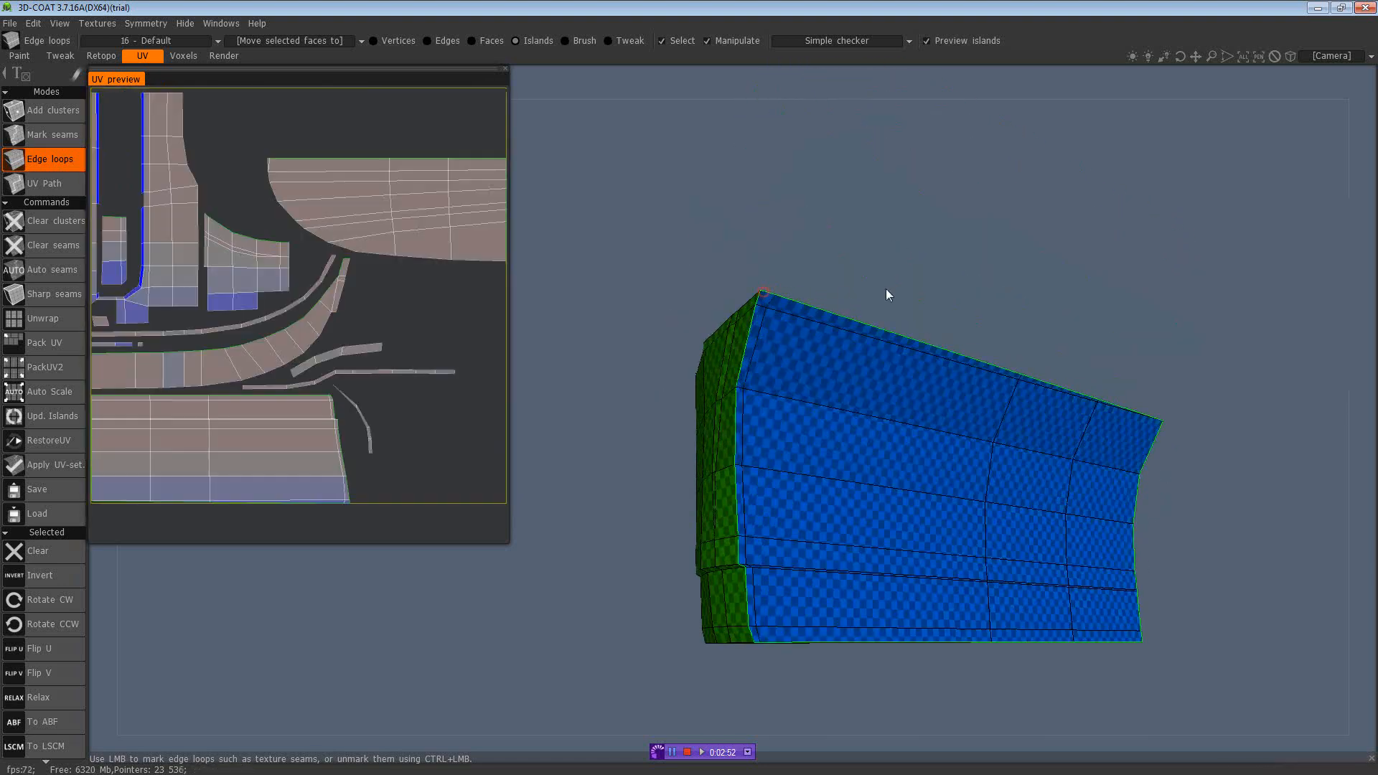
Step: Mark an edge-loop seam along the curved outer edge of the bumper's bottom panel
drag(888, 294, 1129, 412)
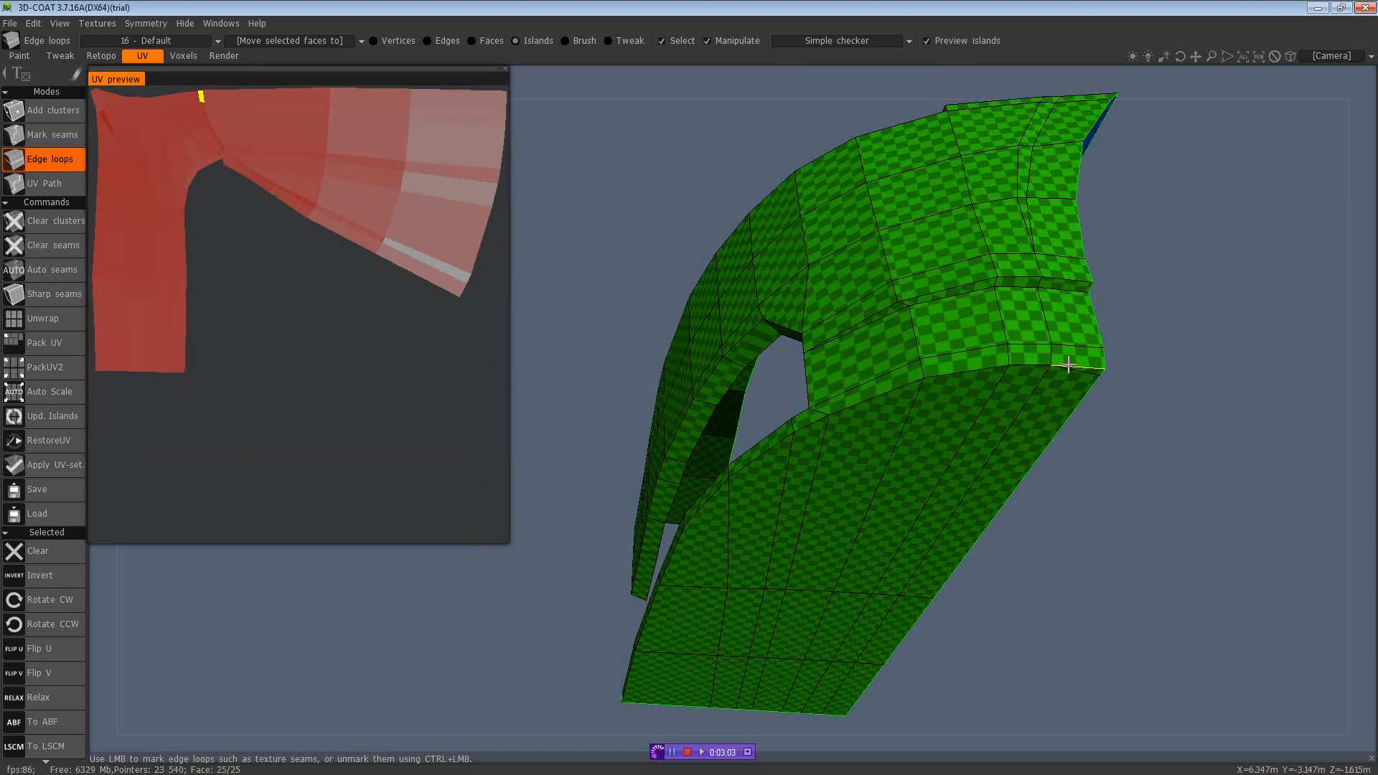
click(1069, 365)
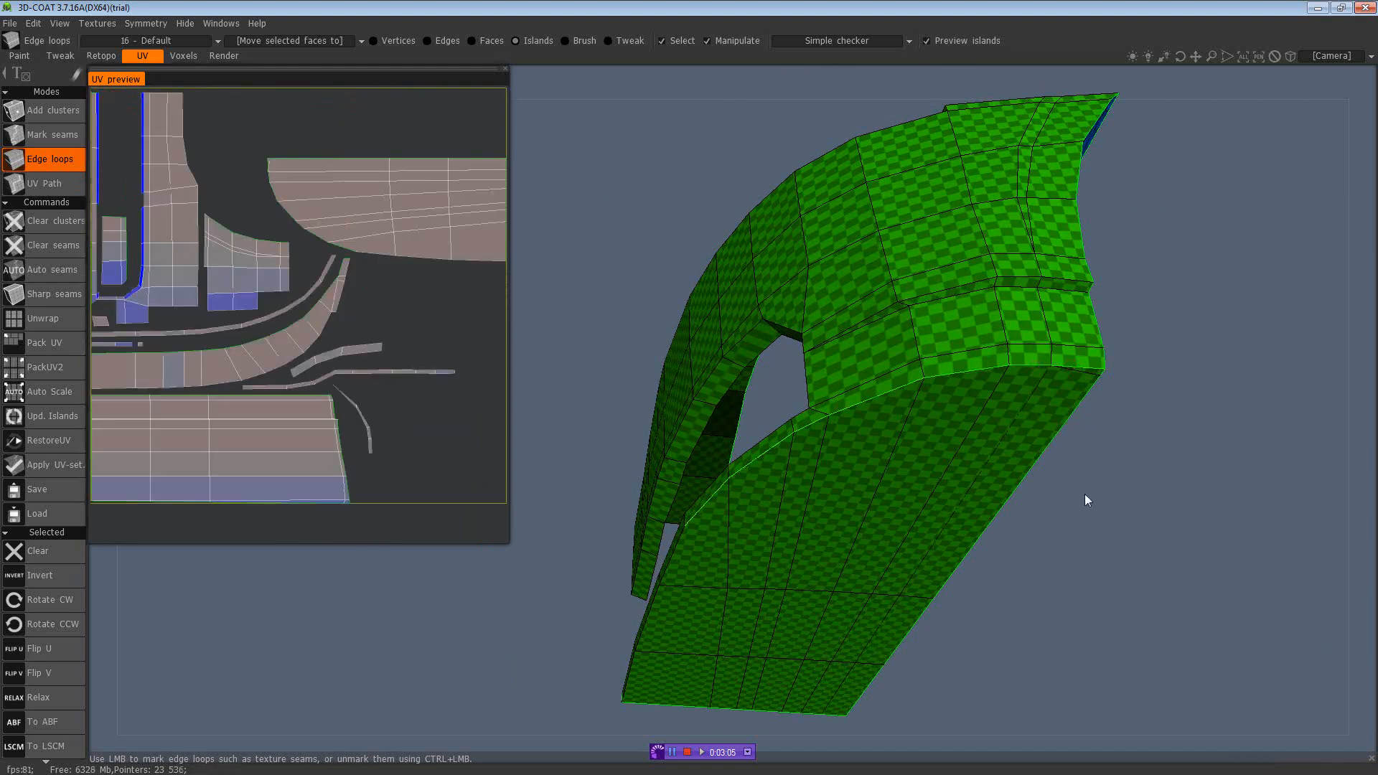
mouse_move(1083, 498)
mouse_down()
mouse_move(1024, 550)
mouse_move(1149, 453)
mouse_move(1119, 476)
mouse_move(987, 510)
mouse_move(1109, 475)
mouse_move(1101, 493)
mouse_move(1088, 486)
mouse_up()
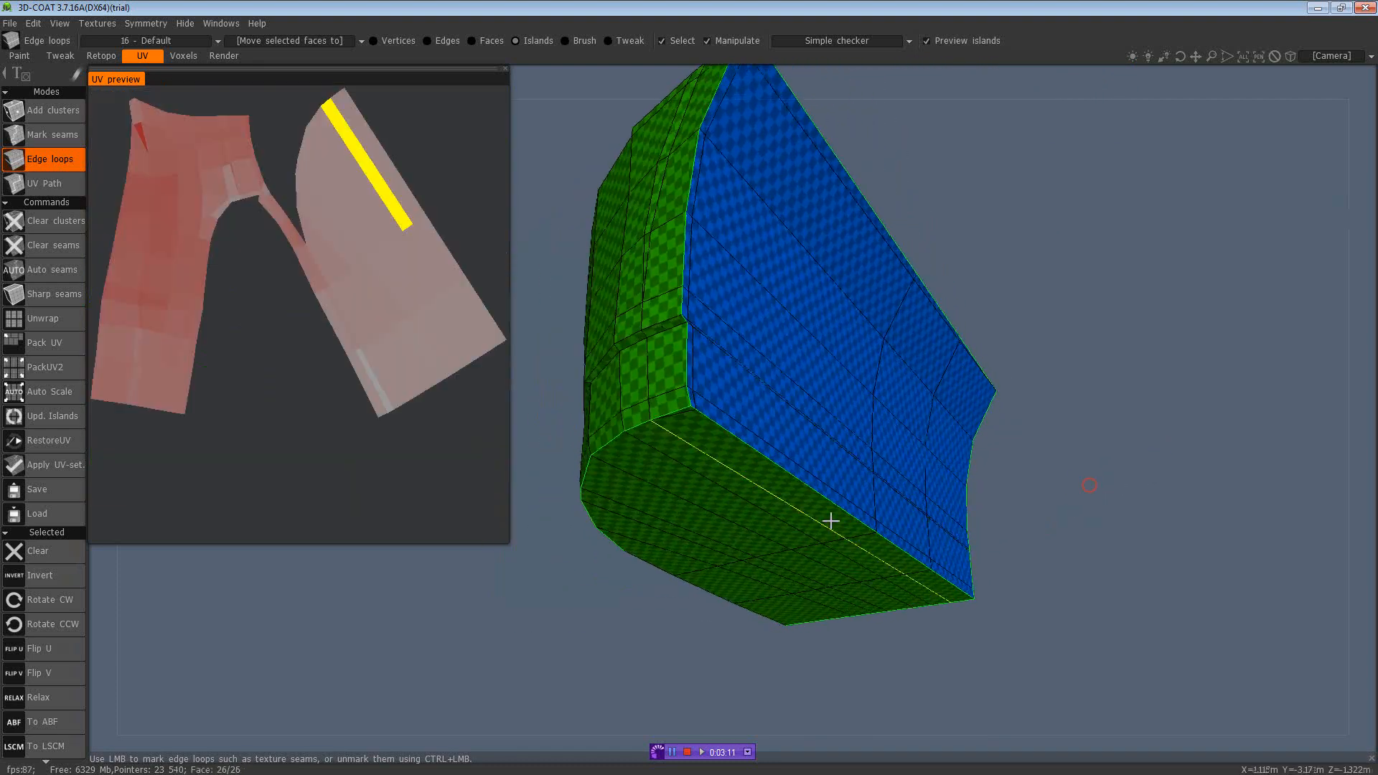
Step: Separate the bumper's bottom panel with an edge-loop seam and unwrap the UV islands
drag(1003, 508, 677, 399)
click(904, 354)
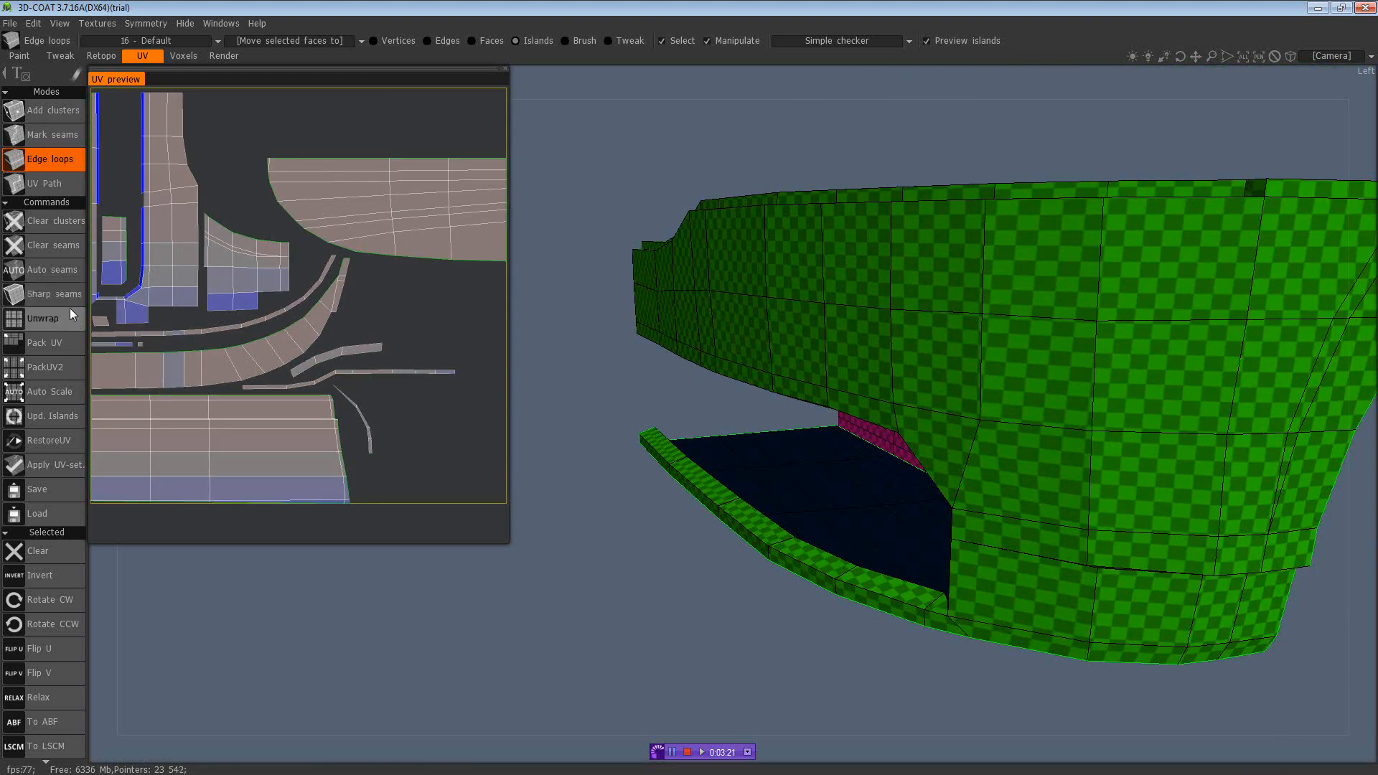
click(72, 314)
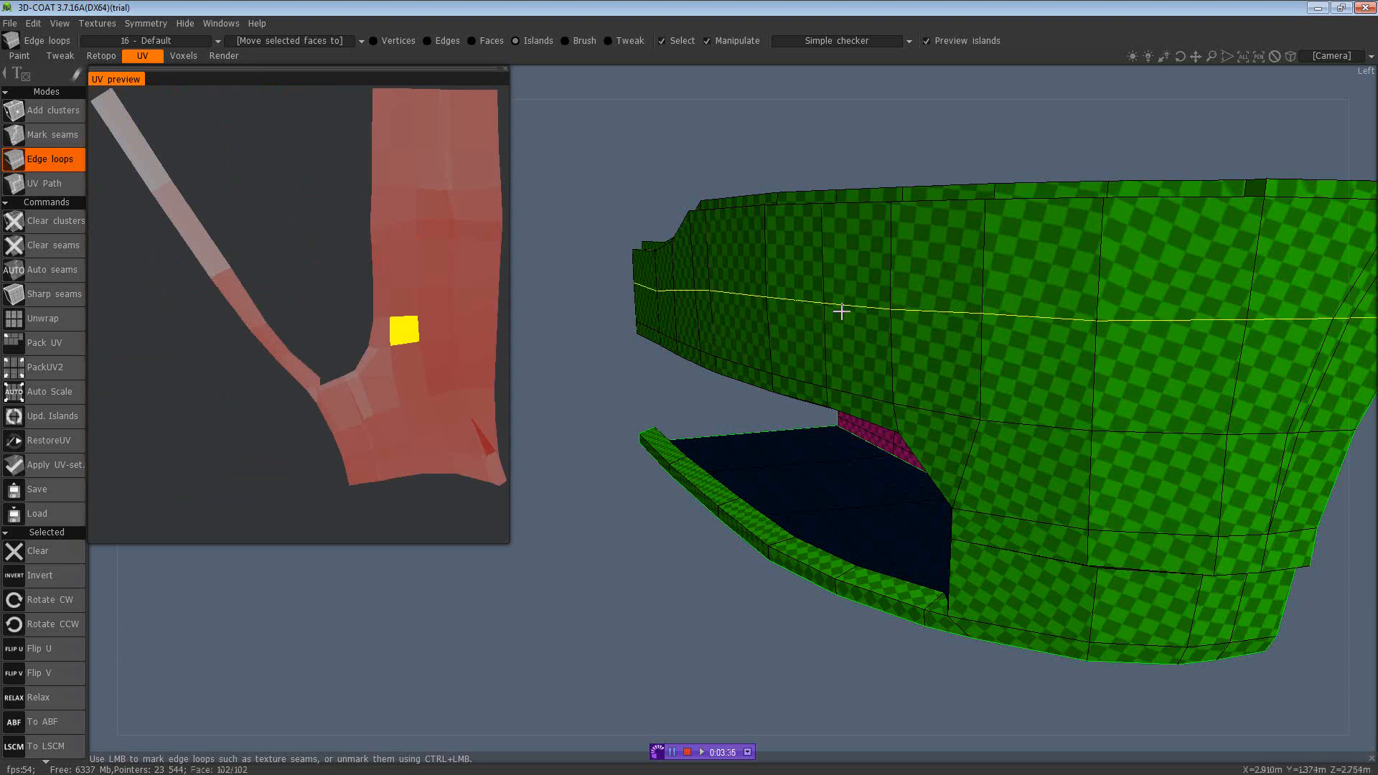
Step: Mark edge-loop seams along the front edge of the bumper's top surface, continuing around the notch near its end, to split it off as an island
drag(644, 558, 621, 458)
drag(1138, 423, 1036, 470)
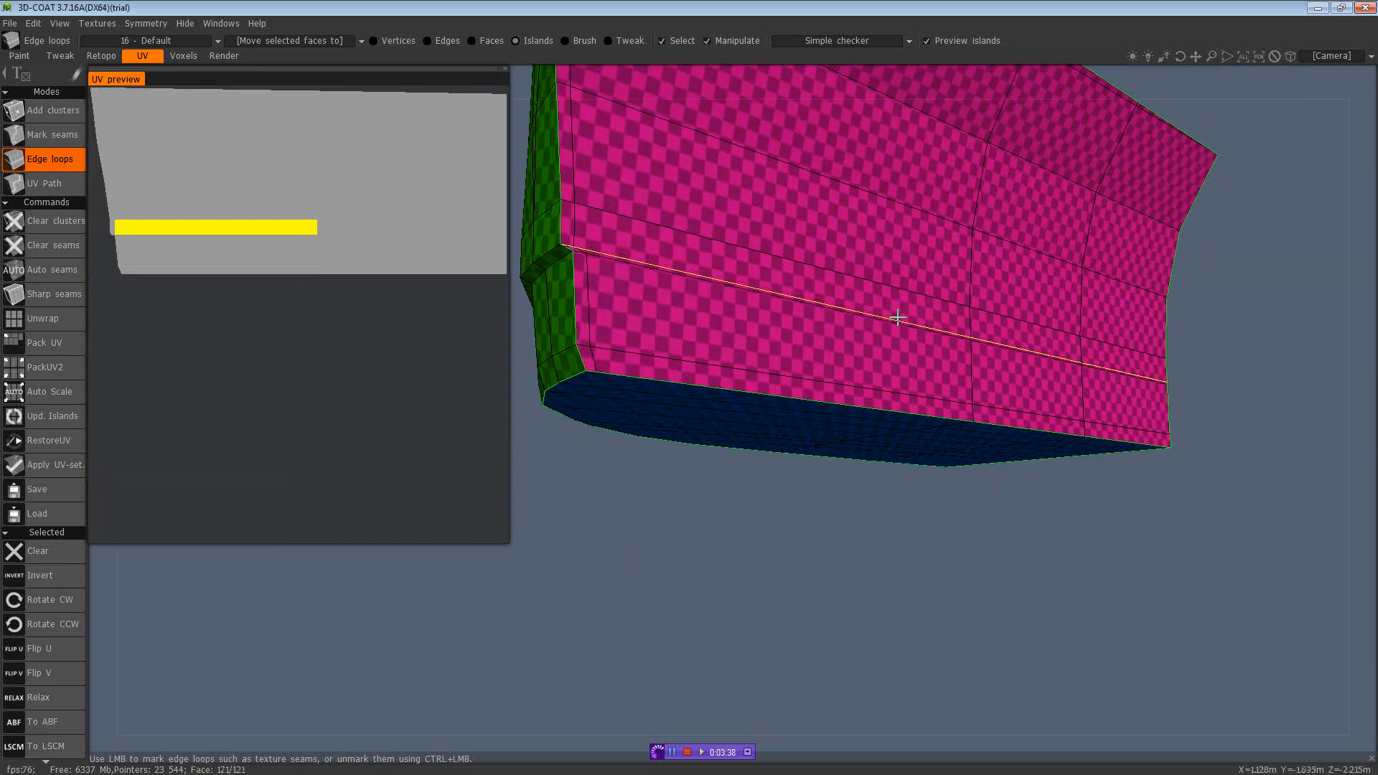
drag(824, 516, 1039, 552)
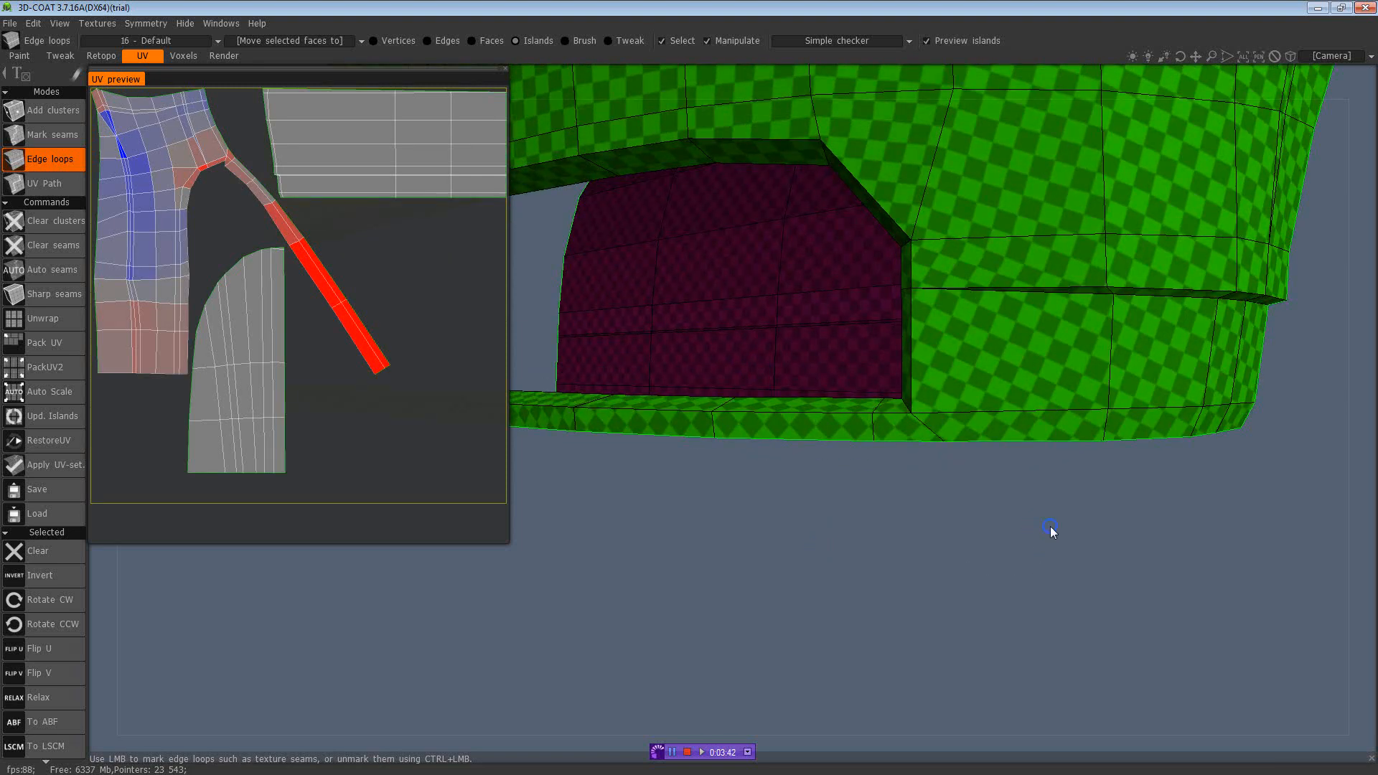
right_drag(1049, 528, 902, 534)
drag(923, 505, 1246, 529)
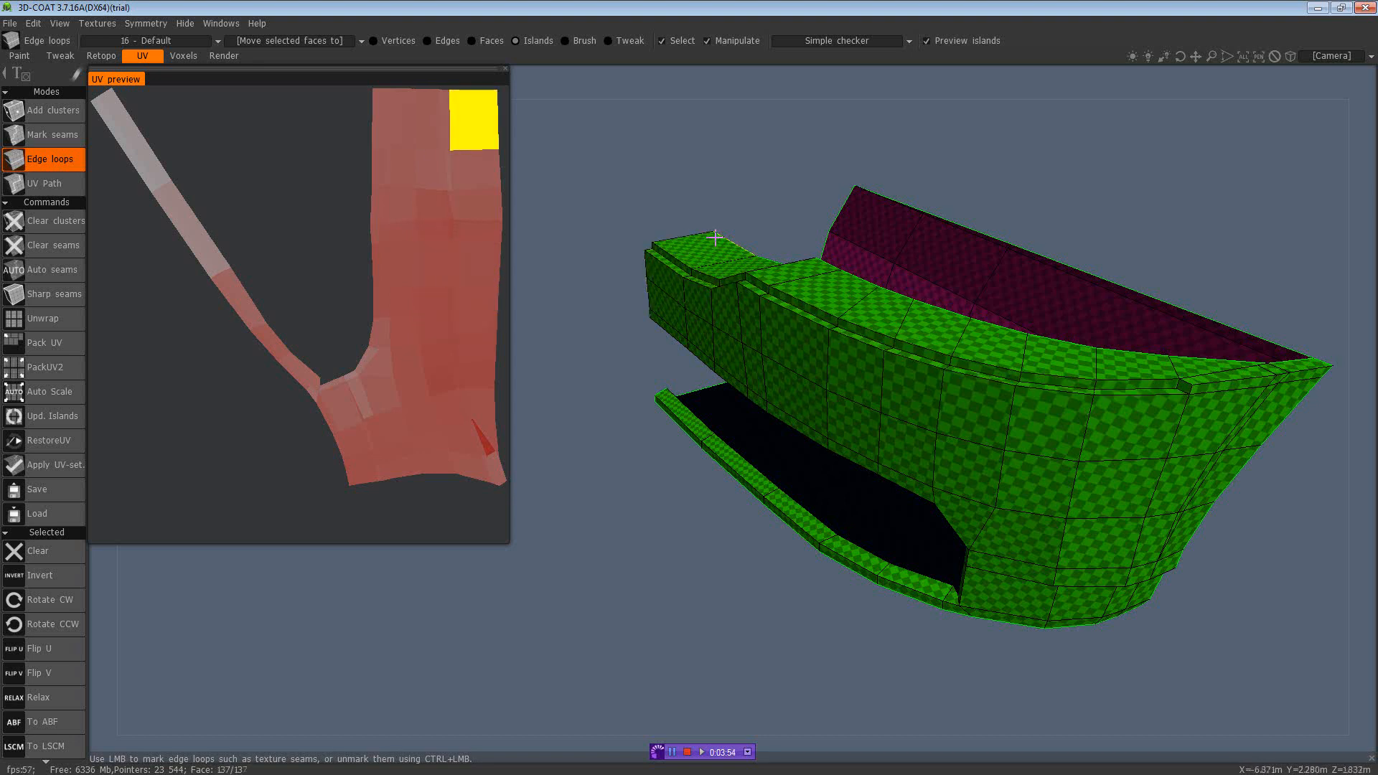
click(654, 251)
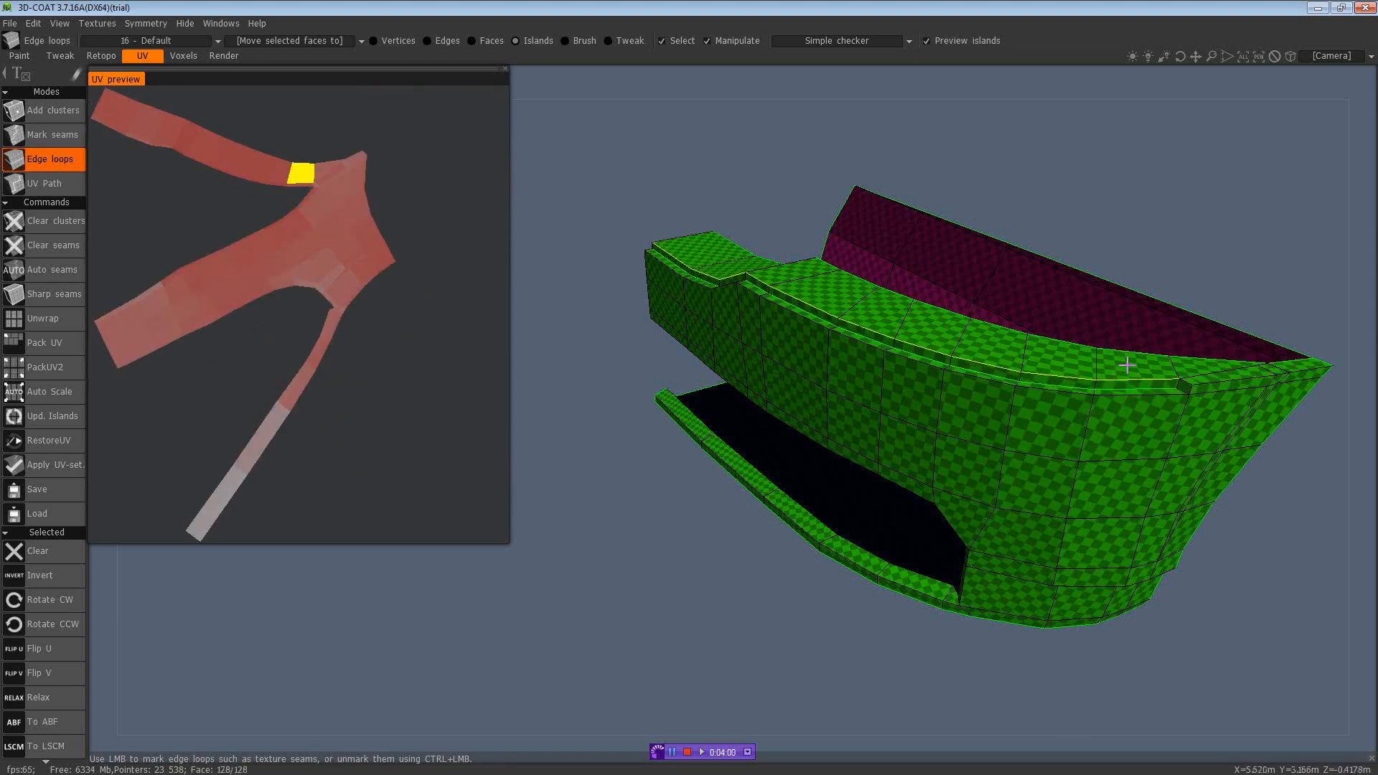
click(1179, 388)
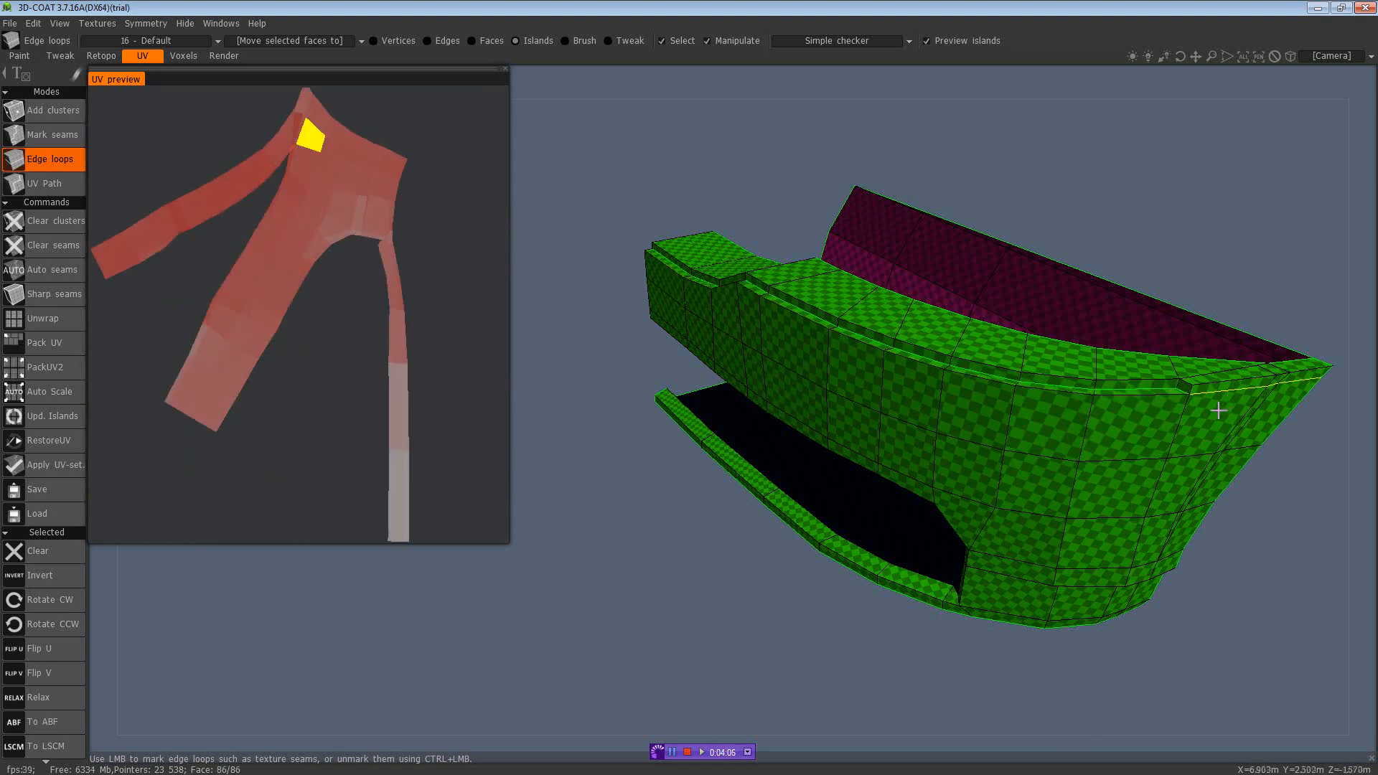
click(1207, 405)
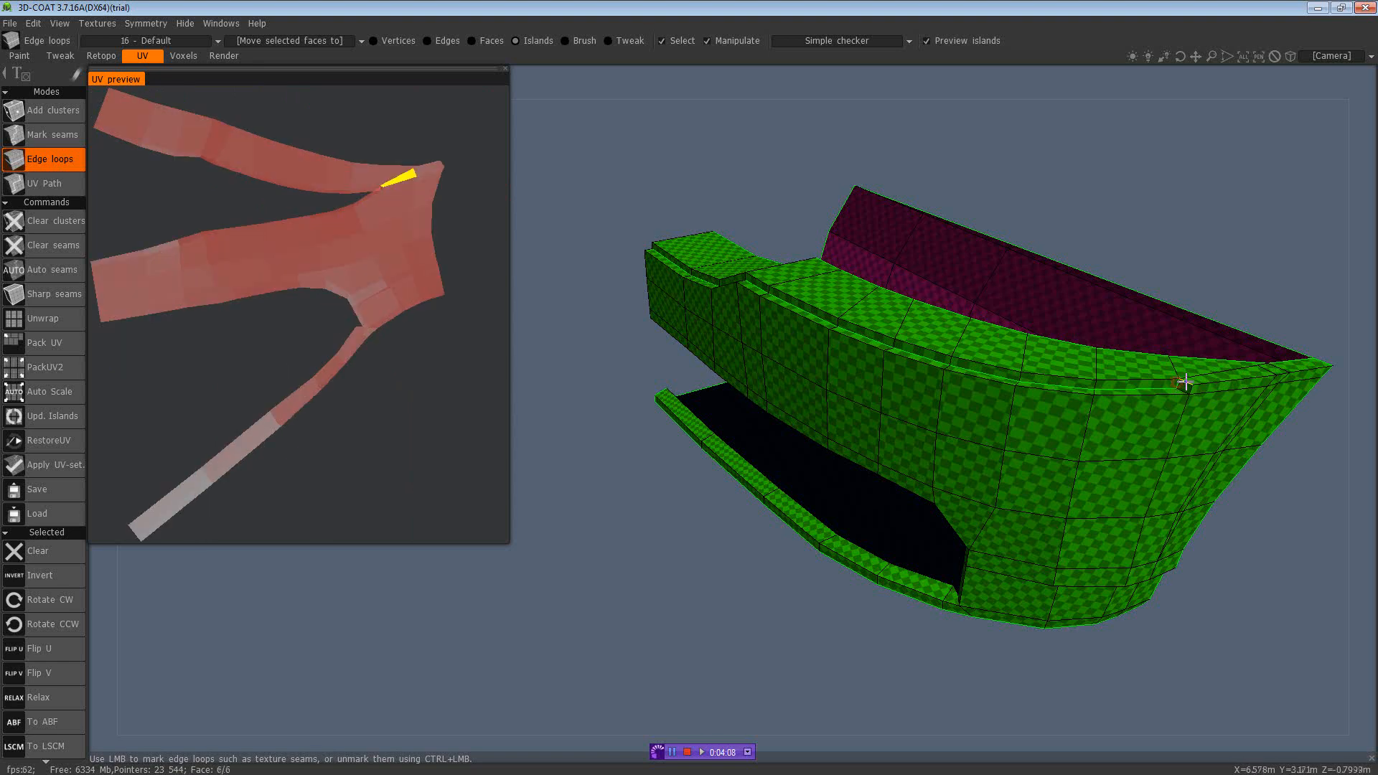
click(1191, 382)
drag(1292, 459, 1268, 475)
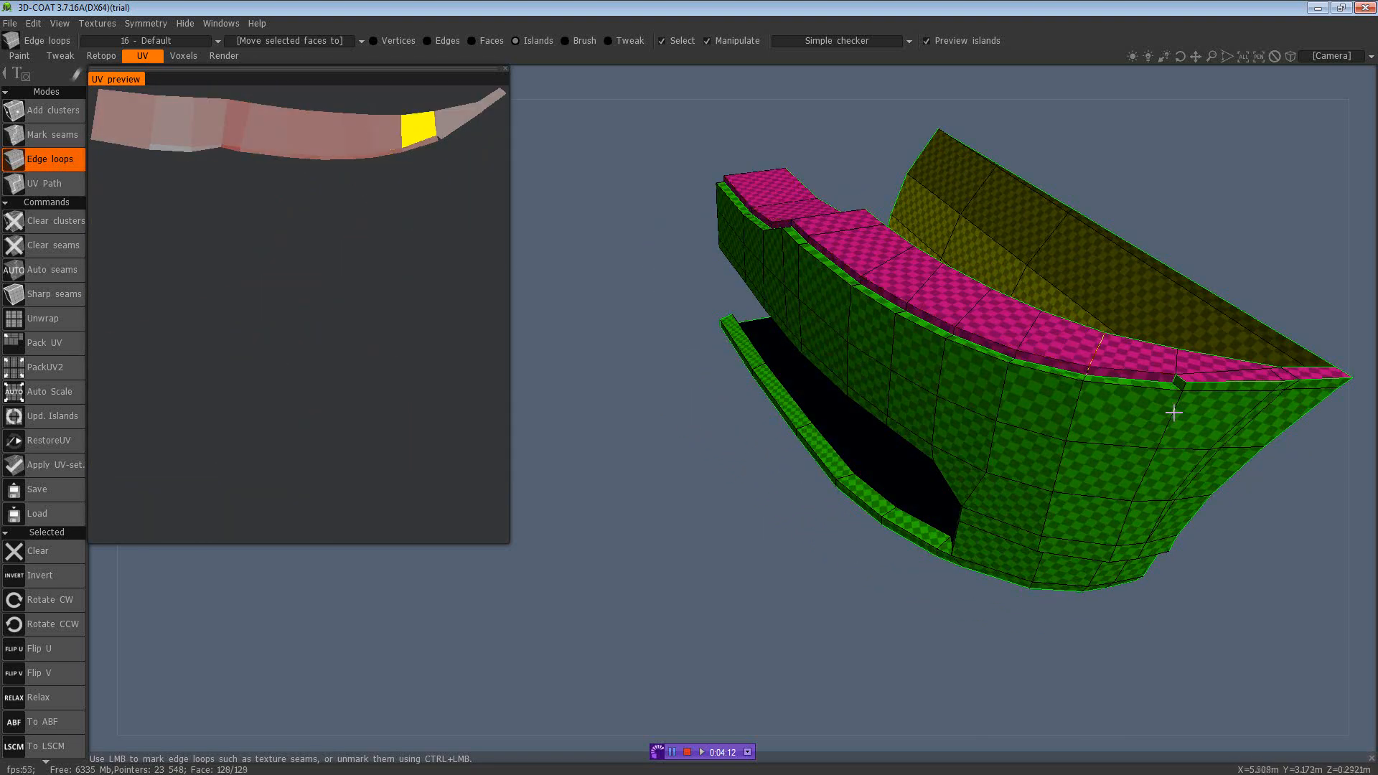
Step: Mark edge-loop seams around the rim of the bumper's lower air opening to split its inner faces into an island
drag(1285, 502, 1245, 481)
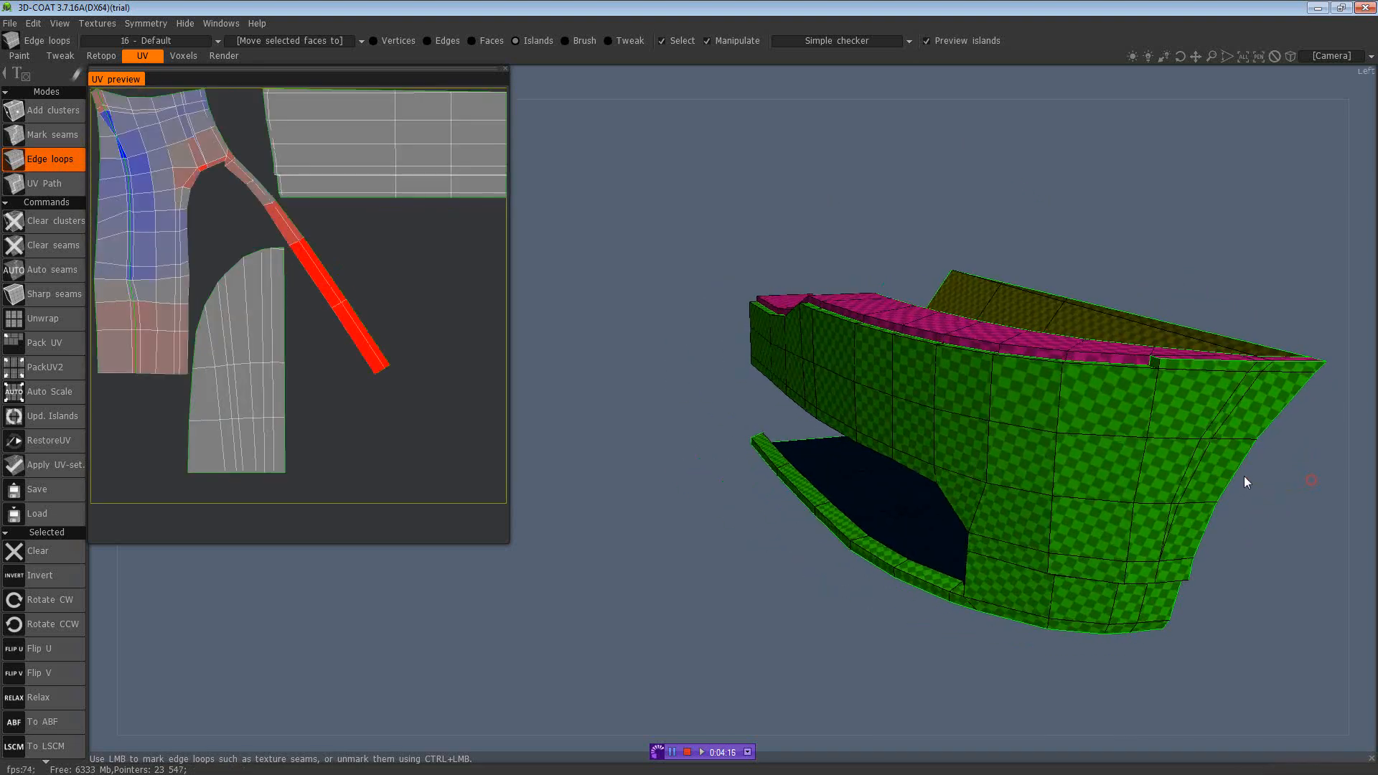
click(1075, 467)
drag(1194, 665, 1004, 488)
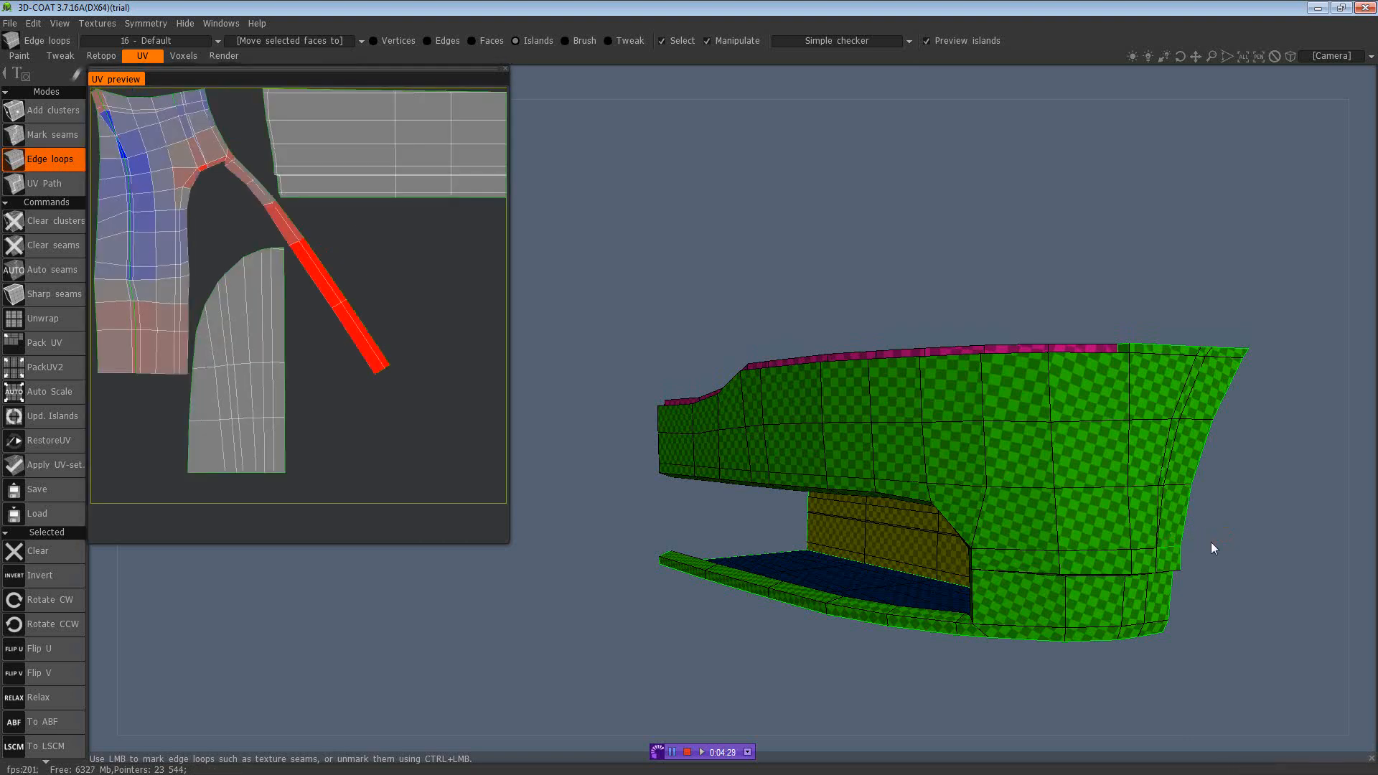
drag(1211, 544, 1250, 507)
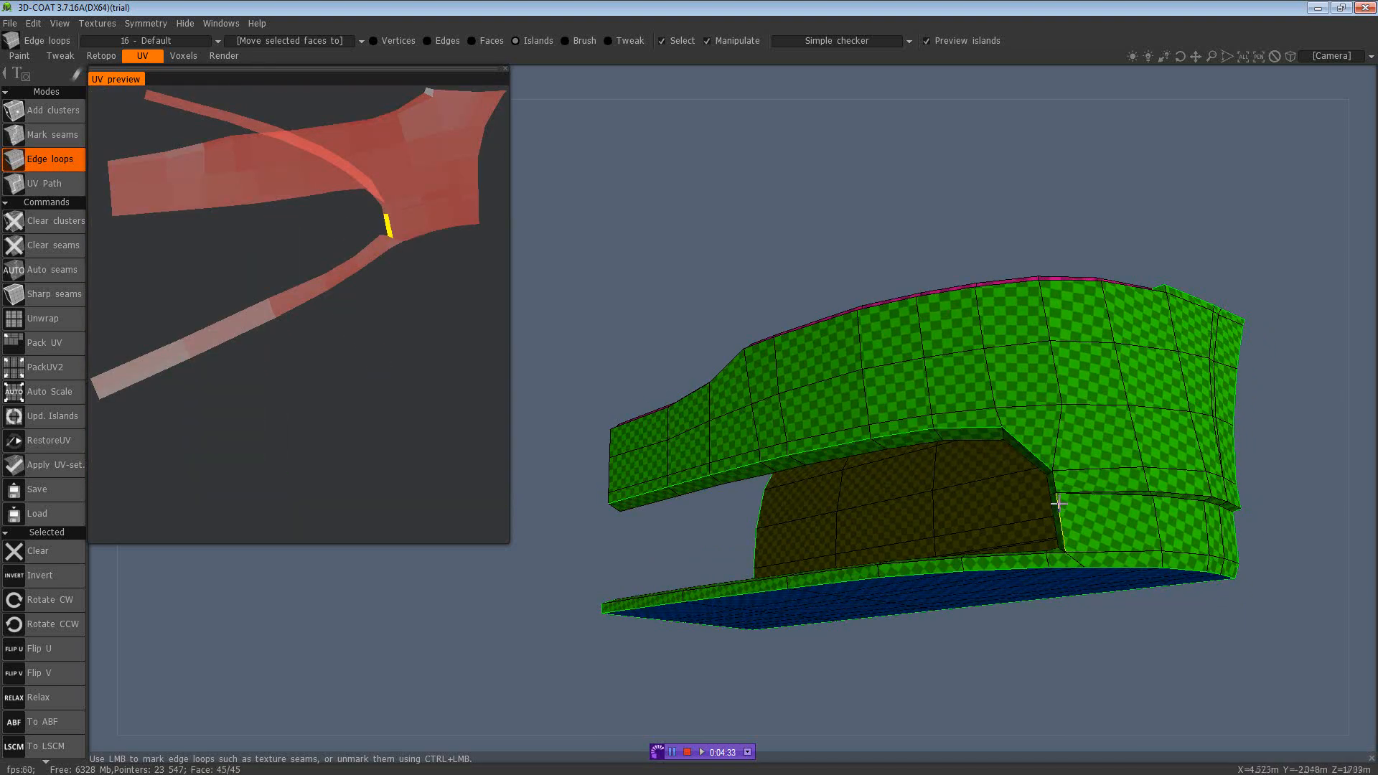
click(1031, 557)
drag(1132, 627, 1155, 683)
Step: Set the preview to No checker and remove the seams around the lower air opening's rim
click(838, 40)
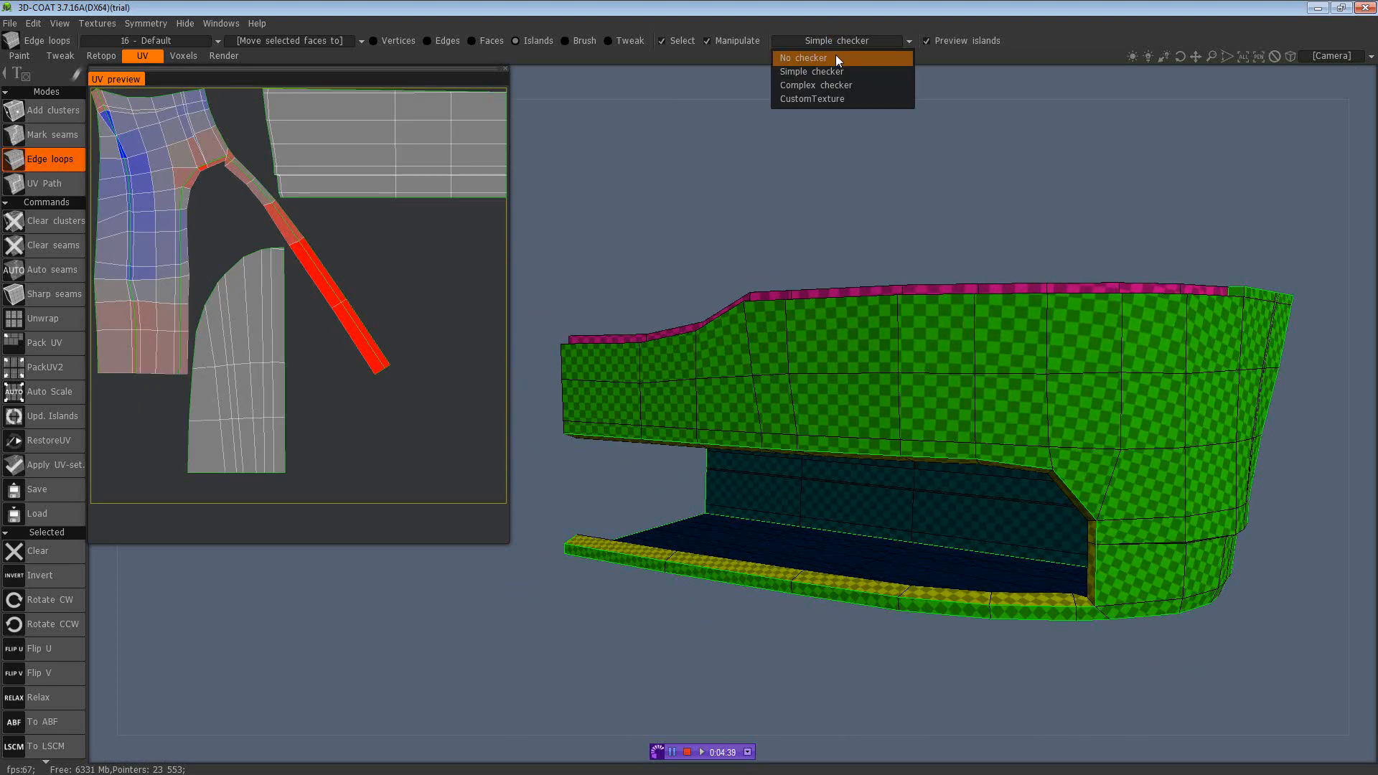
click(835, 54)
drag(1258, 646, 1227, 623)
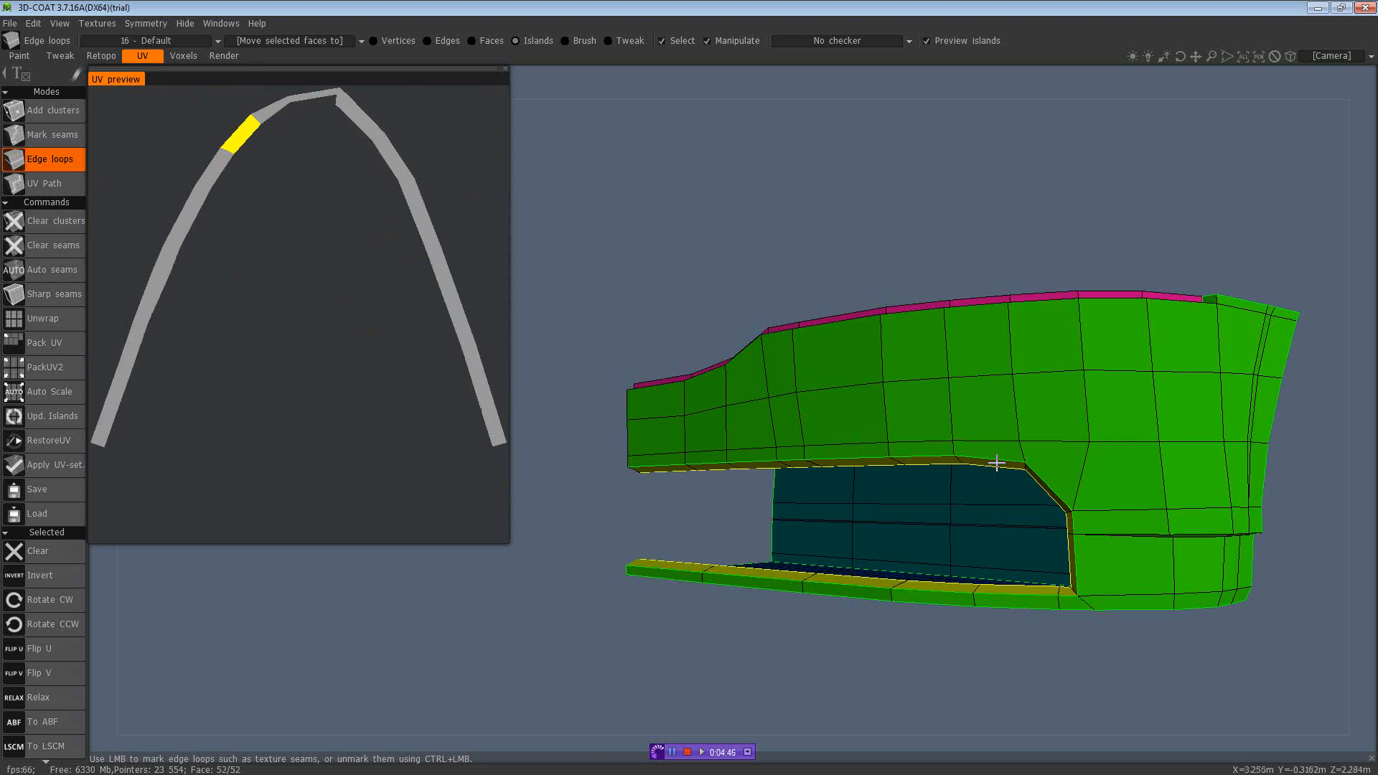
drag(1218, 655, 1220, 666)
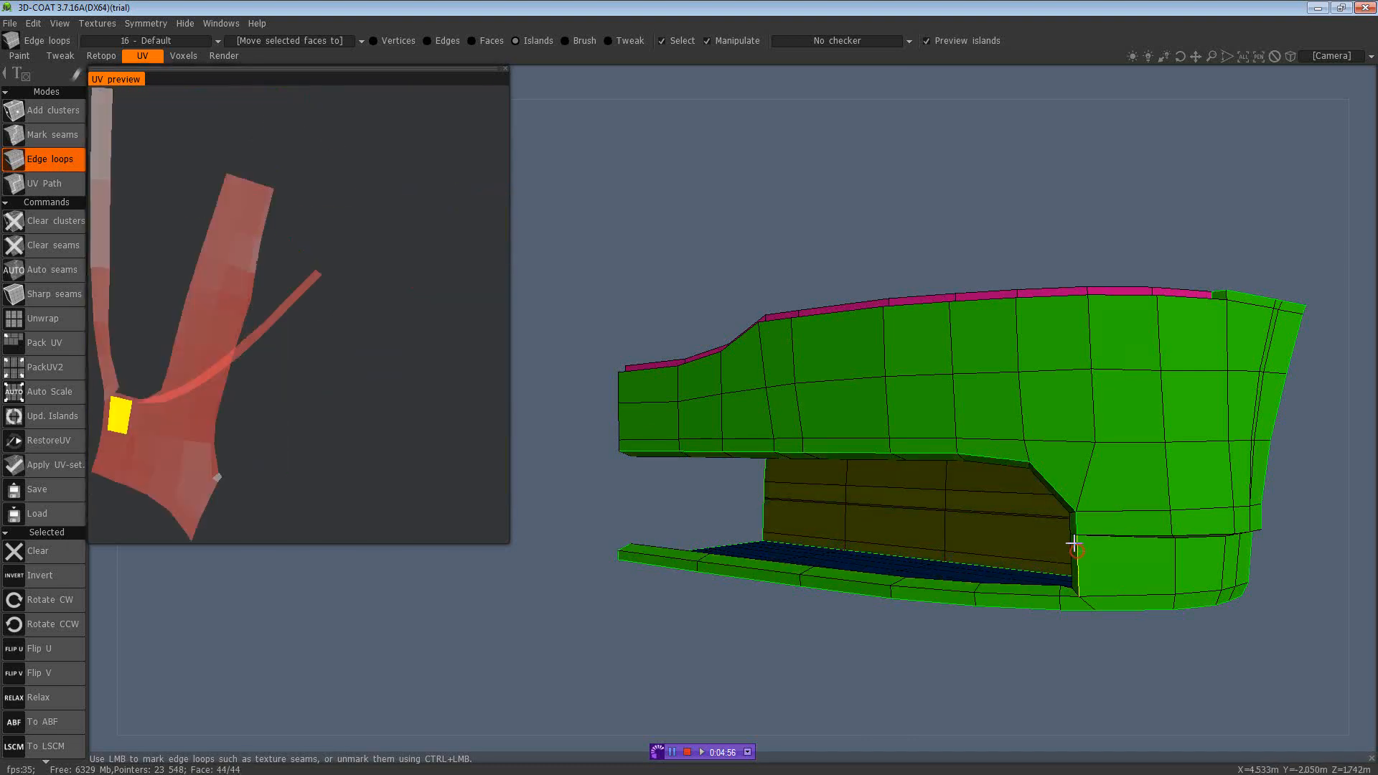
Step: Mark an edge-loop seam under the front's lower ledge to split off the bottom lip and corner, and unwrap the islands
drag(1190, 645, 1166, 587)
click(1207, 537)
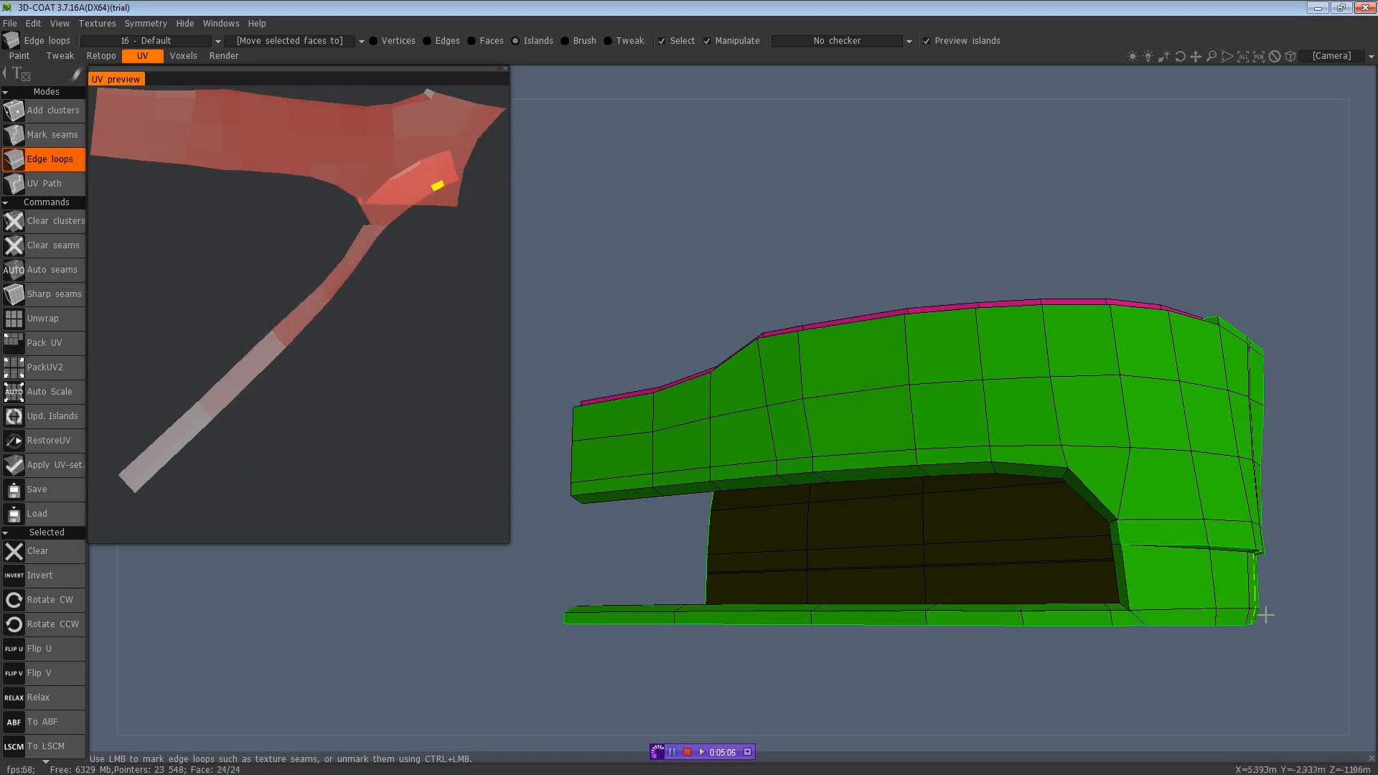
drag(1261, 612, 1312, 593)
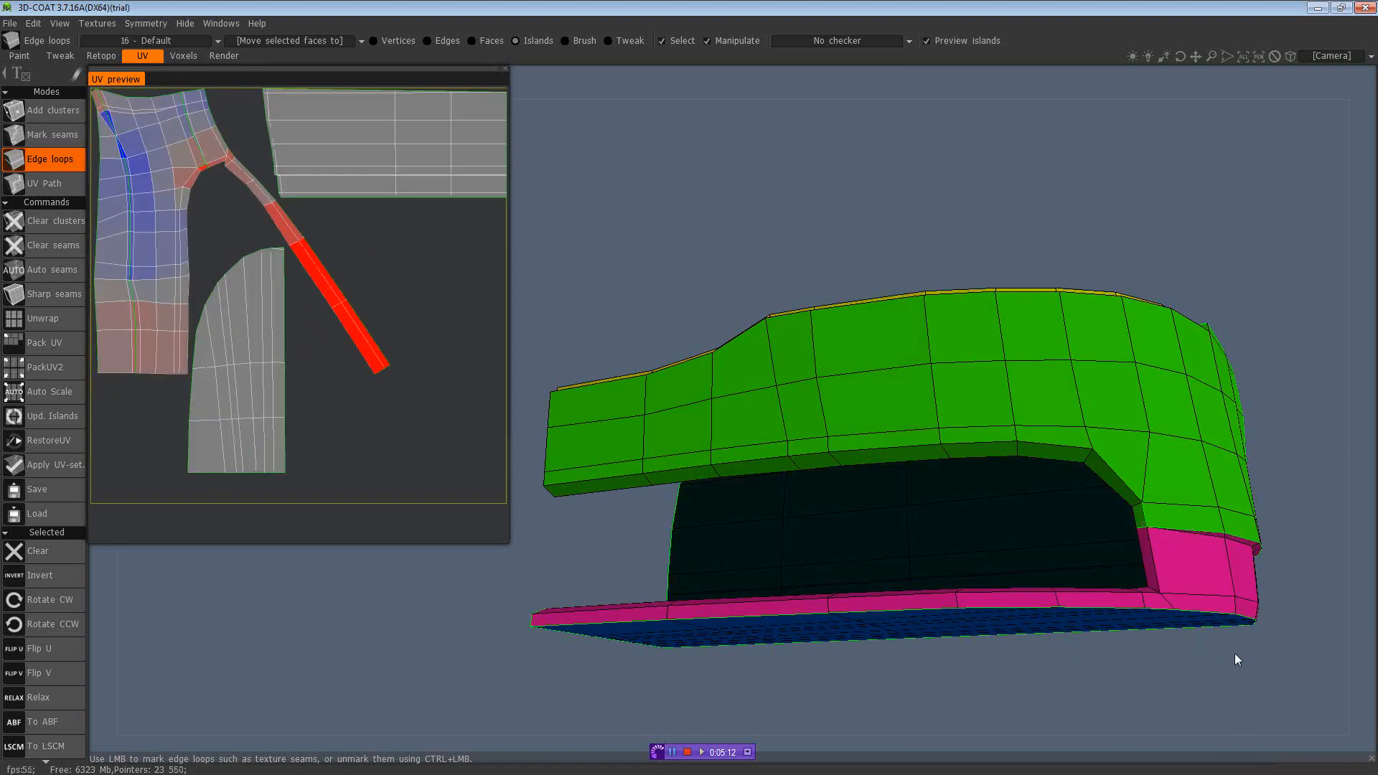
drag(1234, 653, 1199, 691)
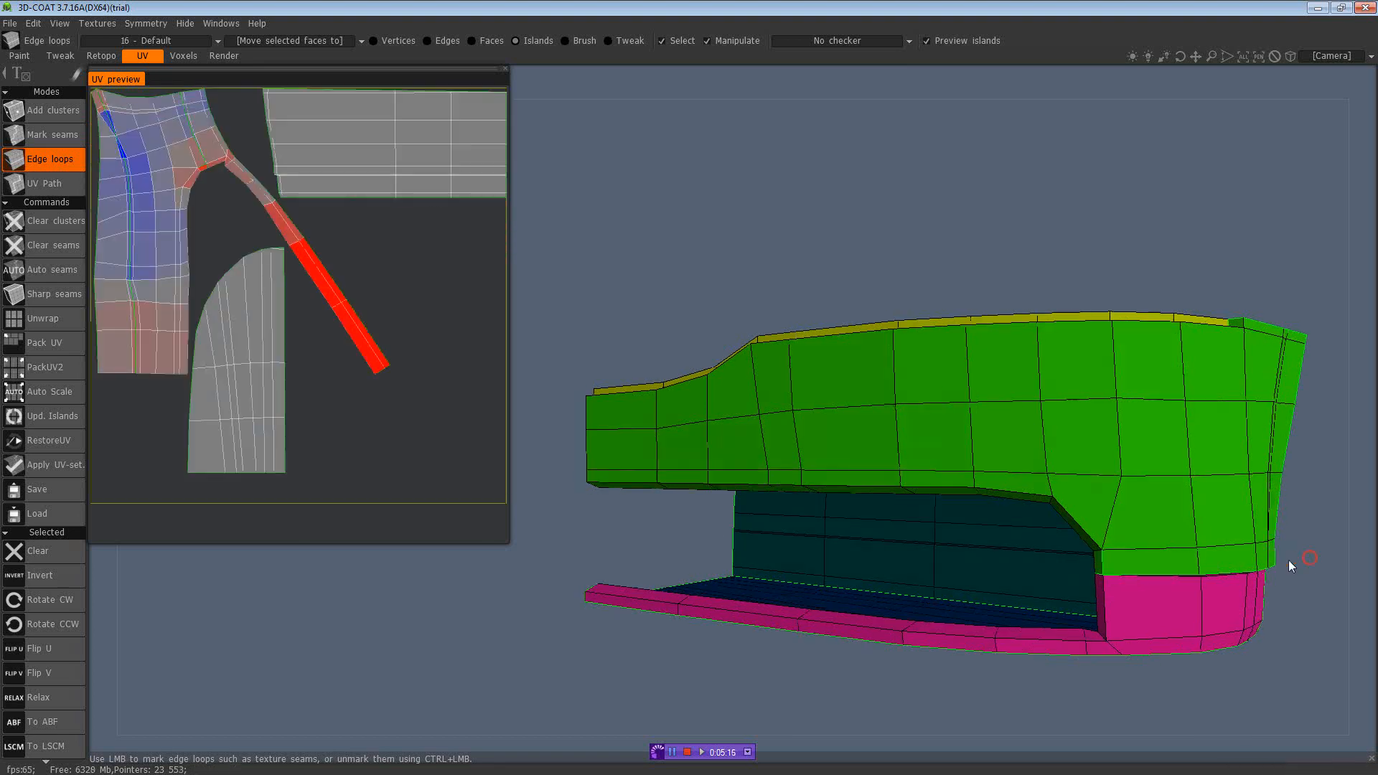
drag(1289, 560, 1273, 609)
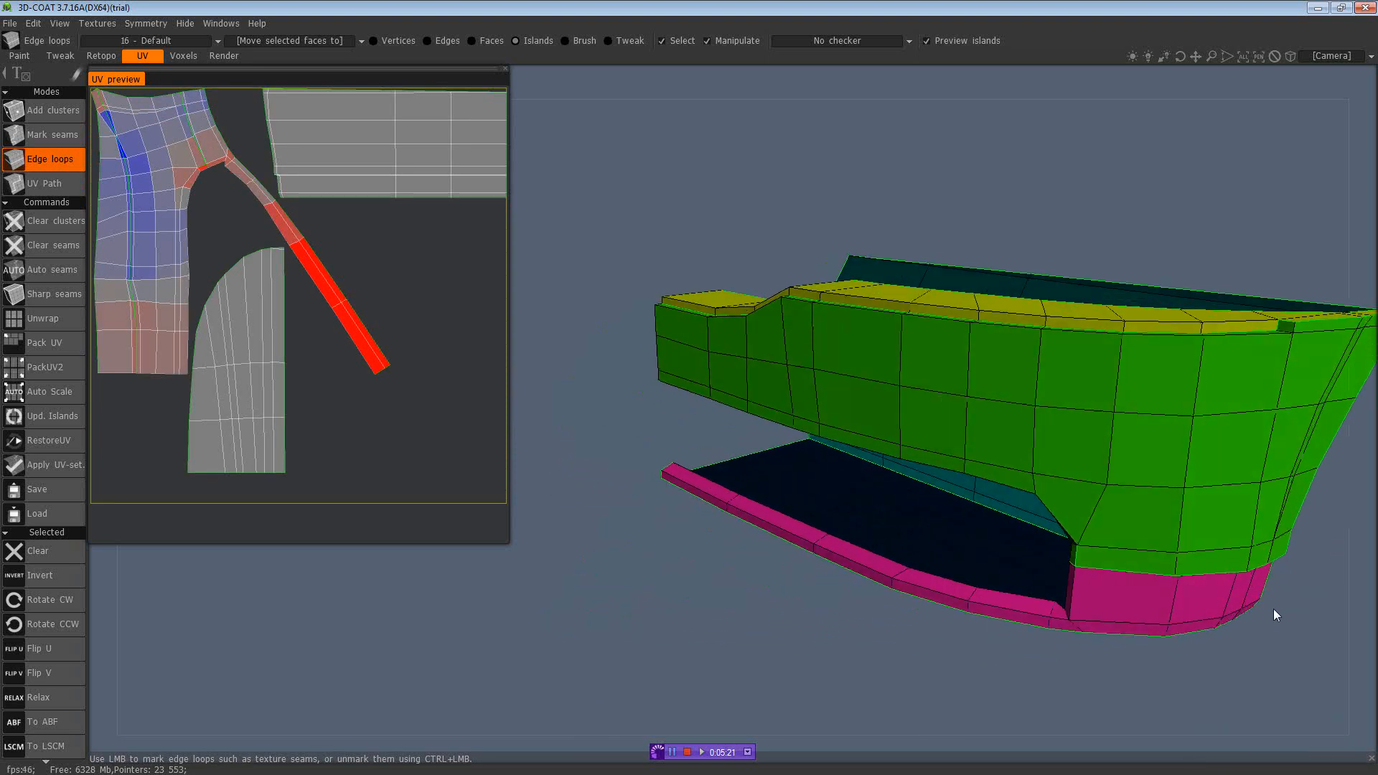
click(68, 325)
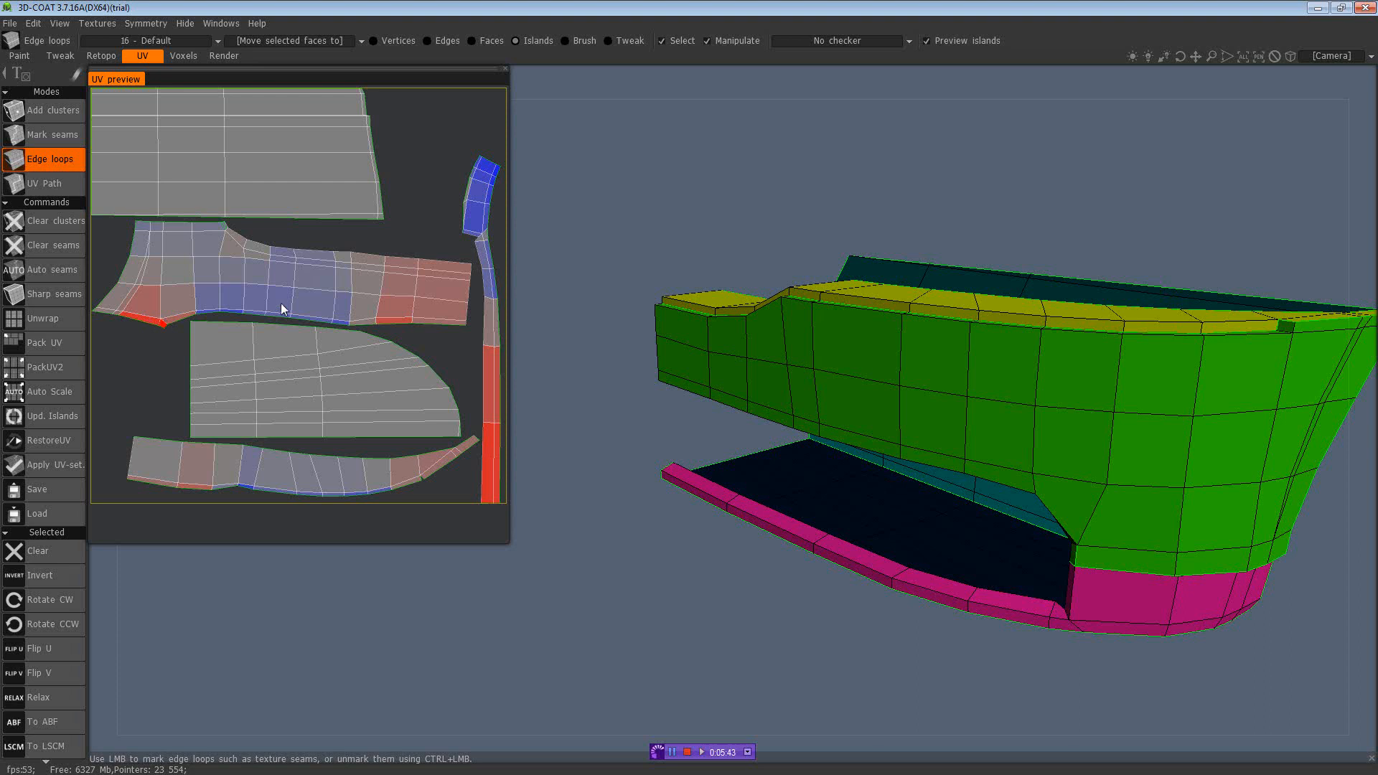
Step: Relax the large front island and the narrow lower lip island, and unfold the lip island with LSCM
click(302, 299)
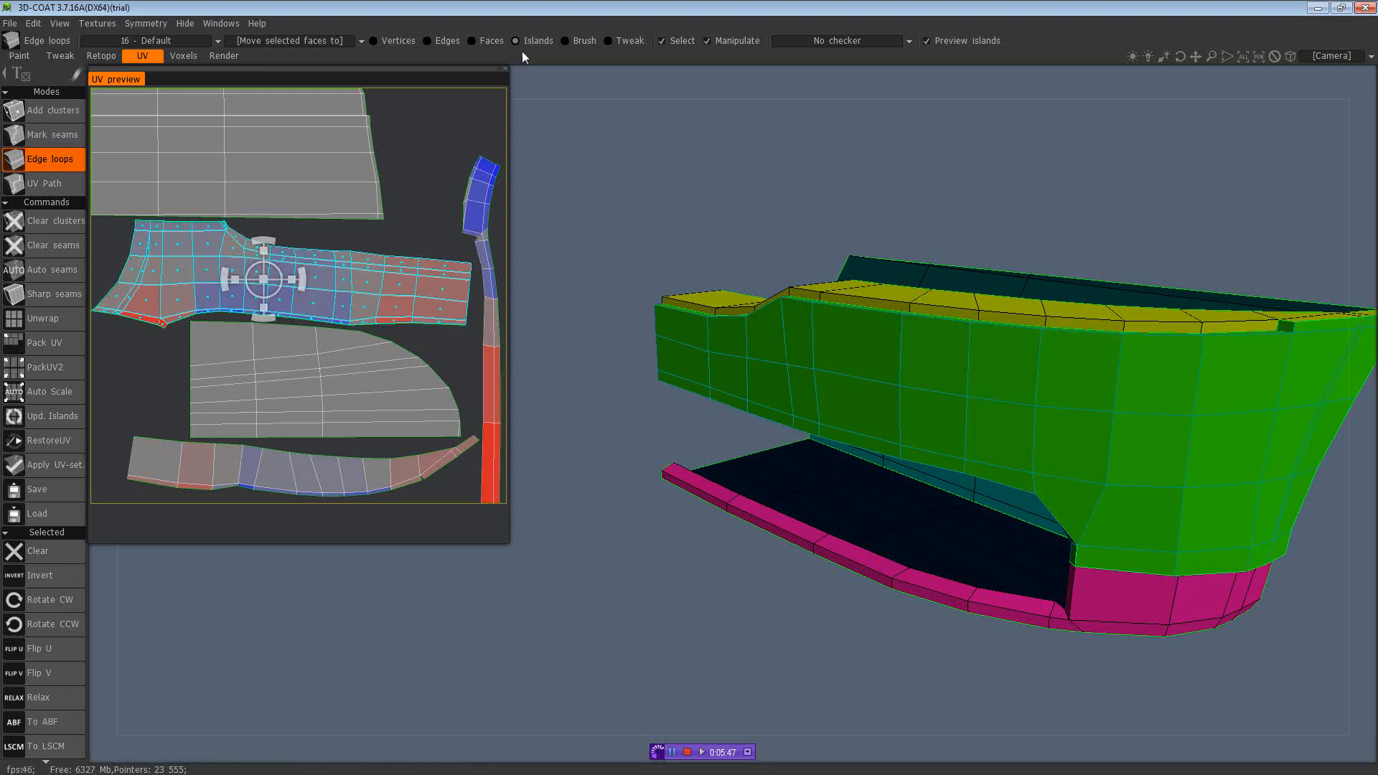
click(477, 192)
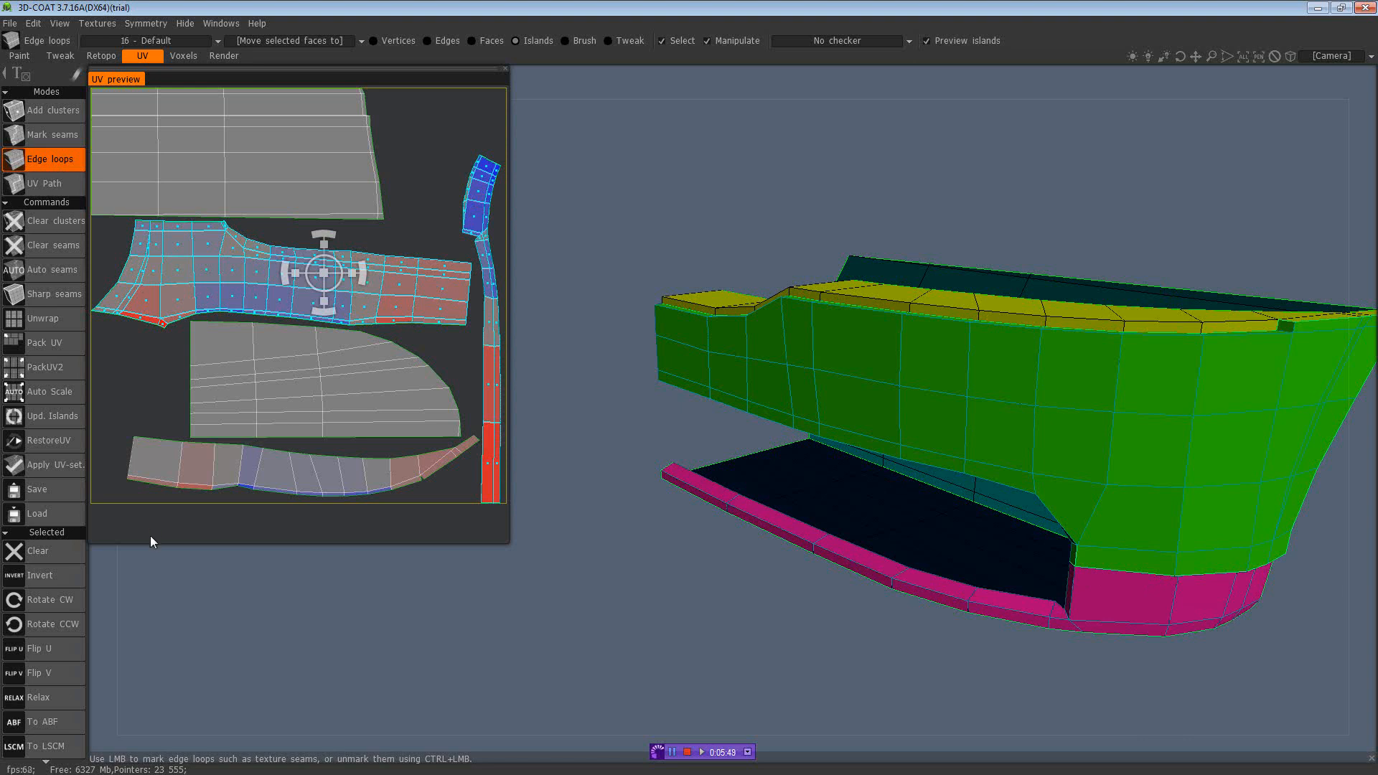
click(66, 694)
click(66, 694)
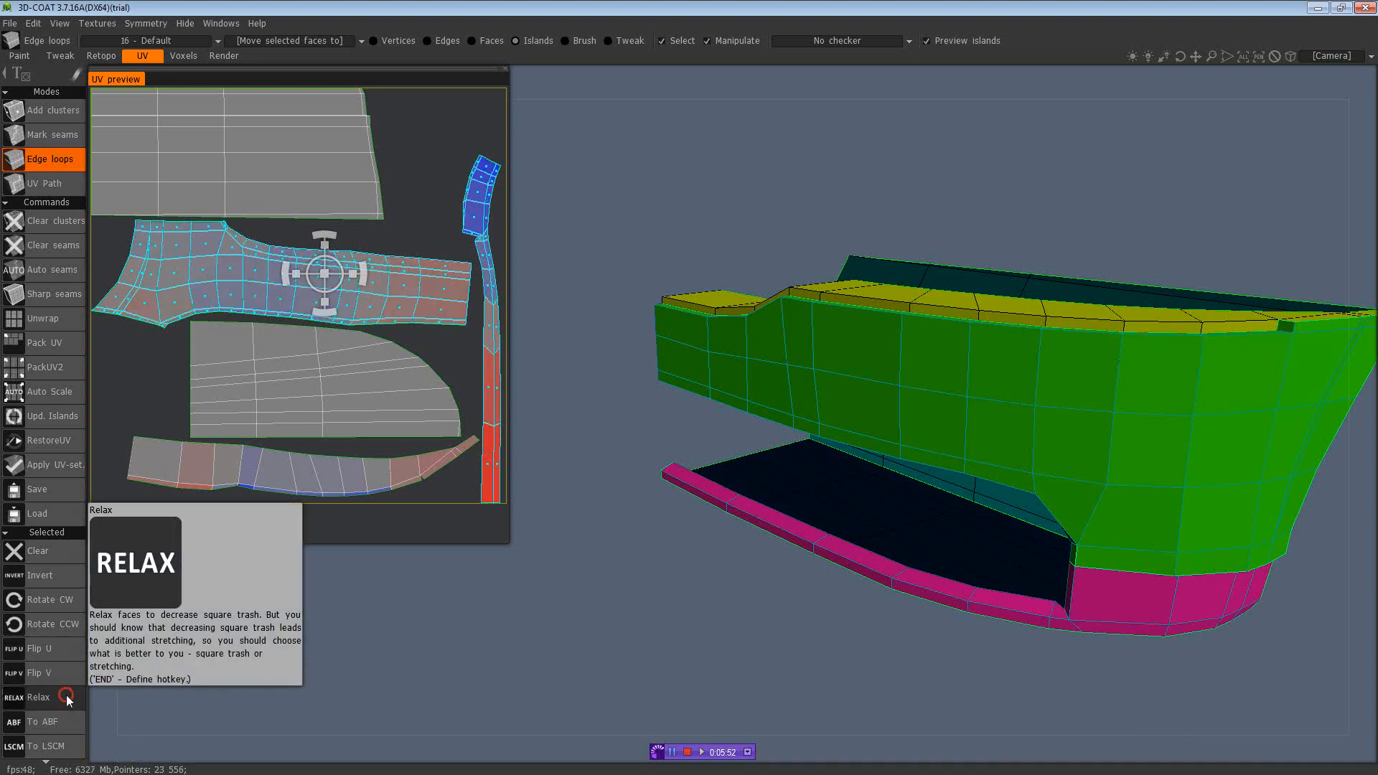
click(487, 304)
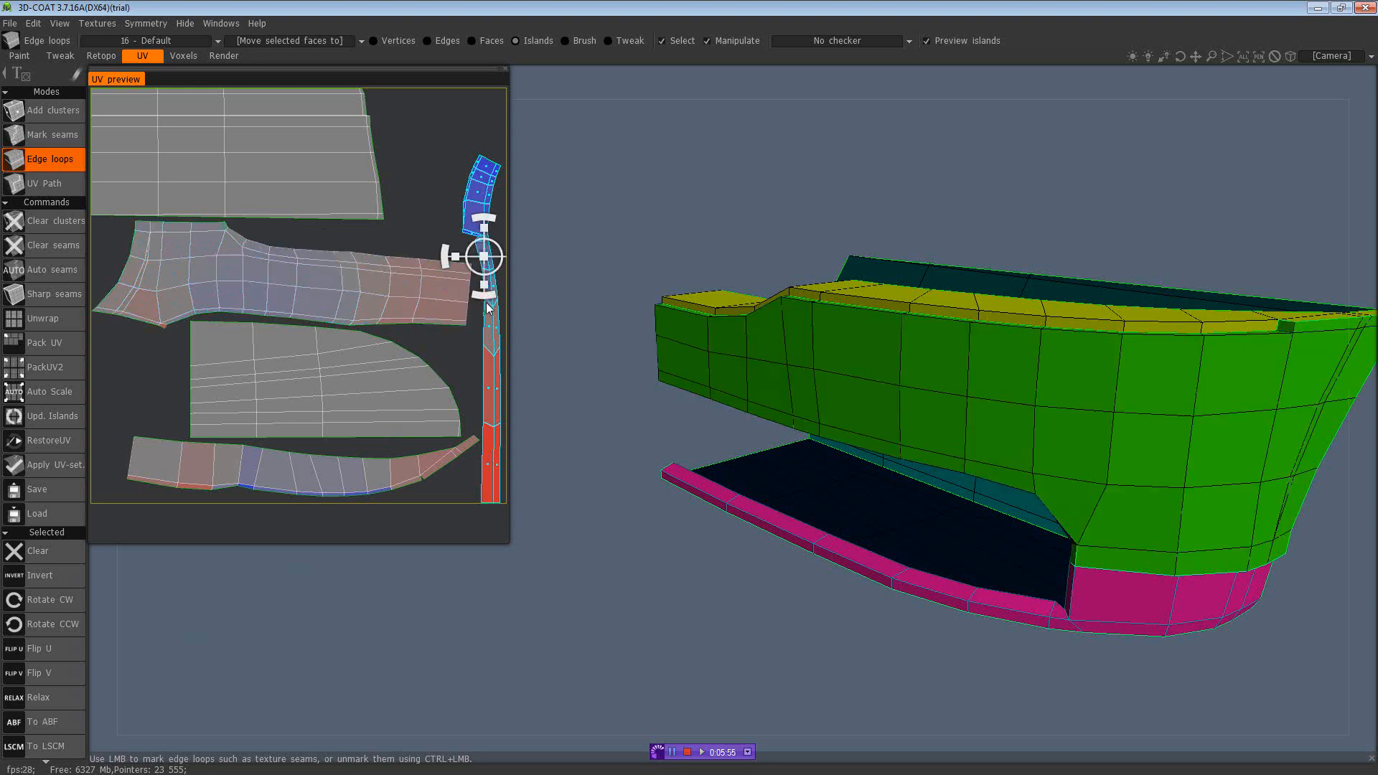
click(52, 747)
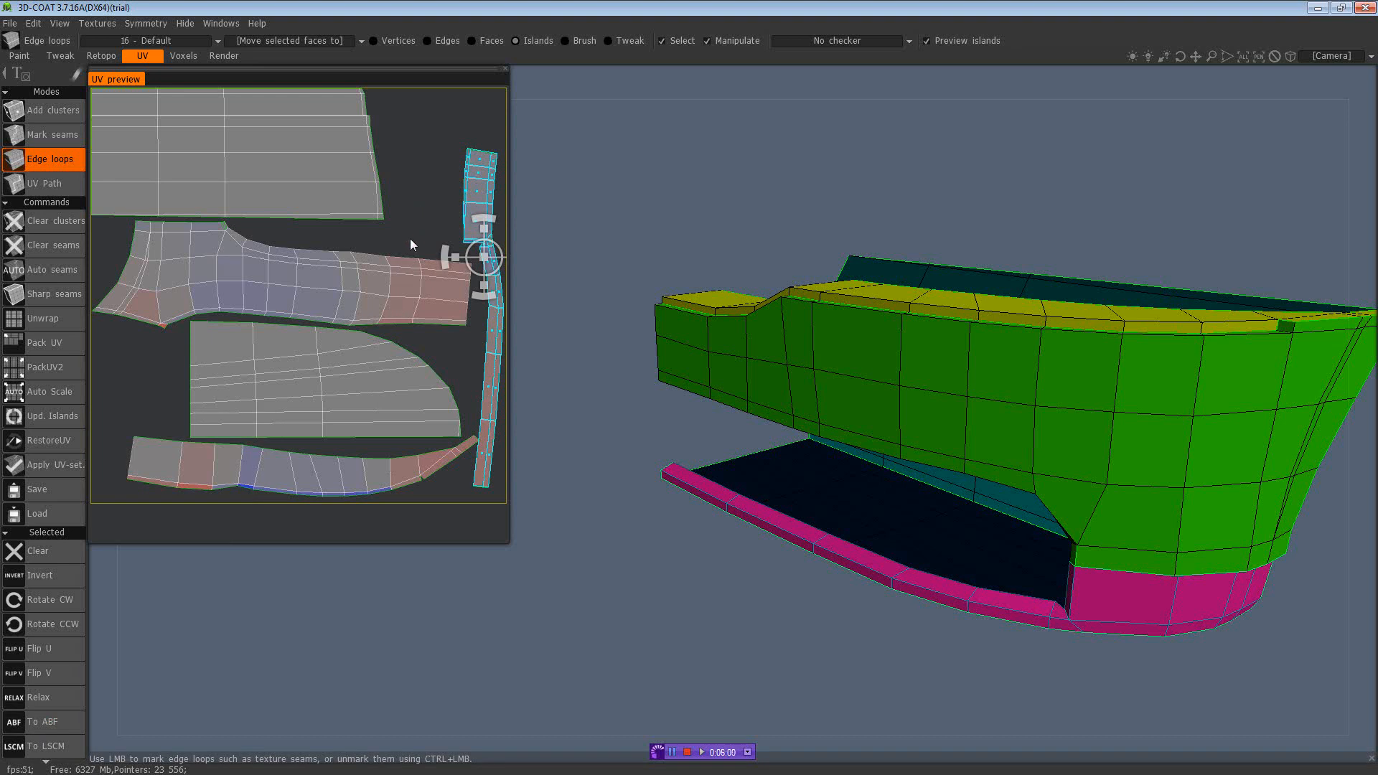
Step: Select the curved top surface's UV island and pack all islands into the rectangle from 0 to 1.000 in U and V
click(276, 477)
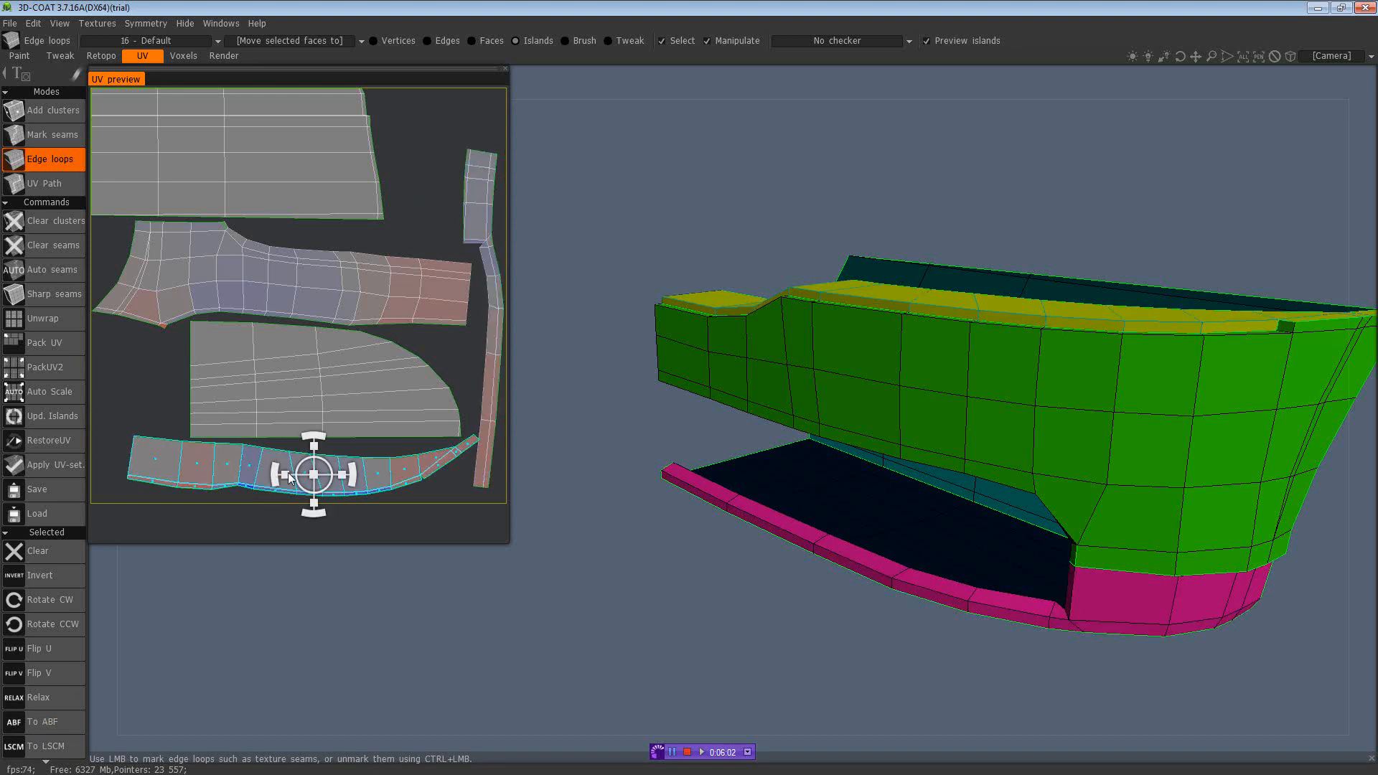
click(157, 370)
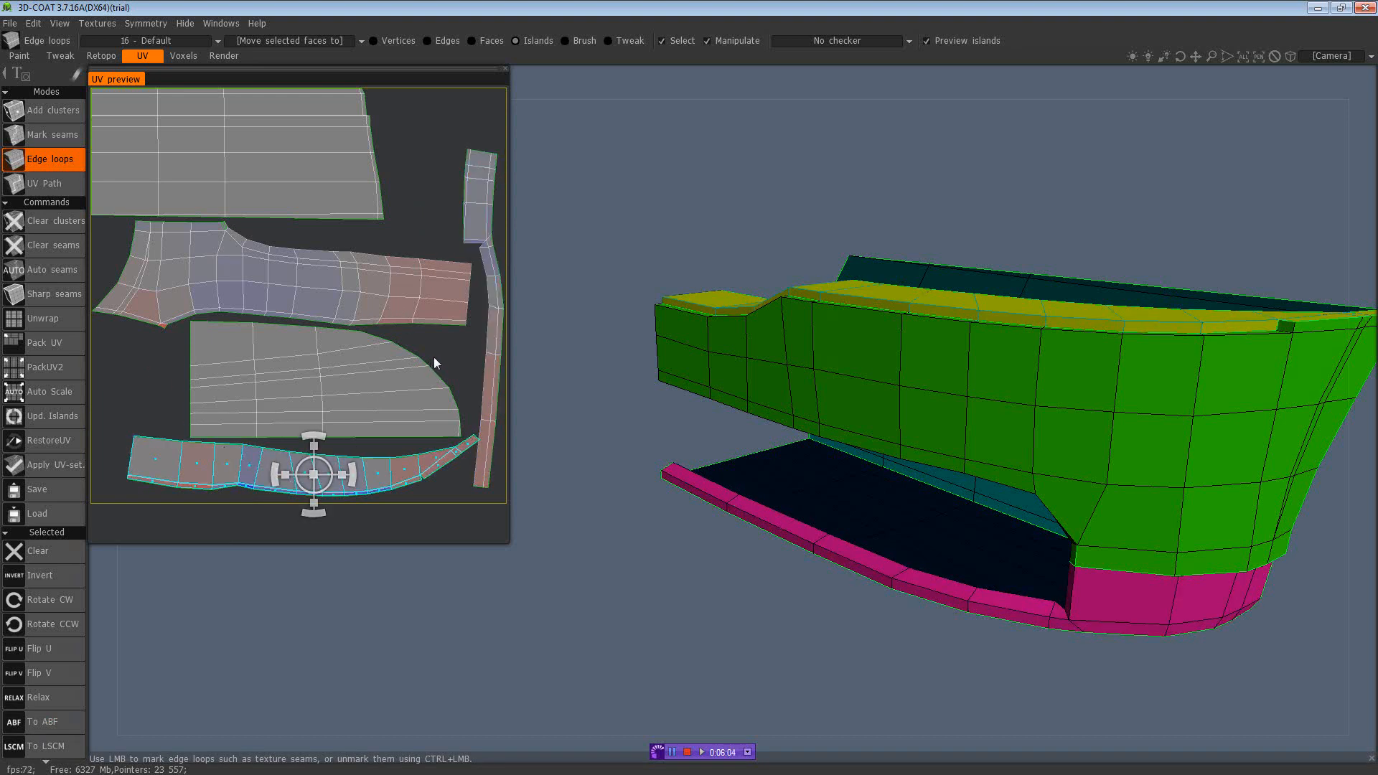
click(42, 350)
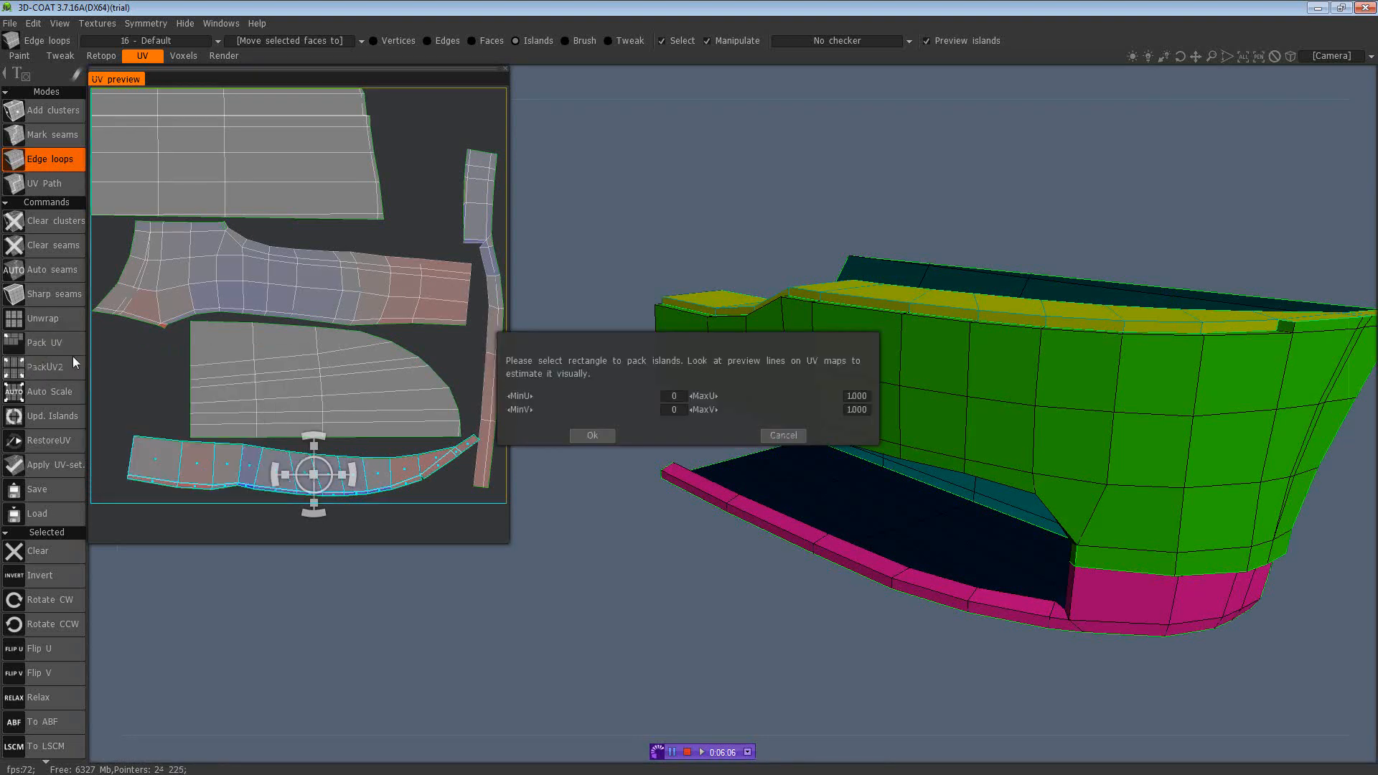
click(592, 435)
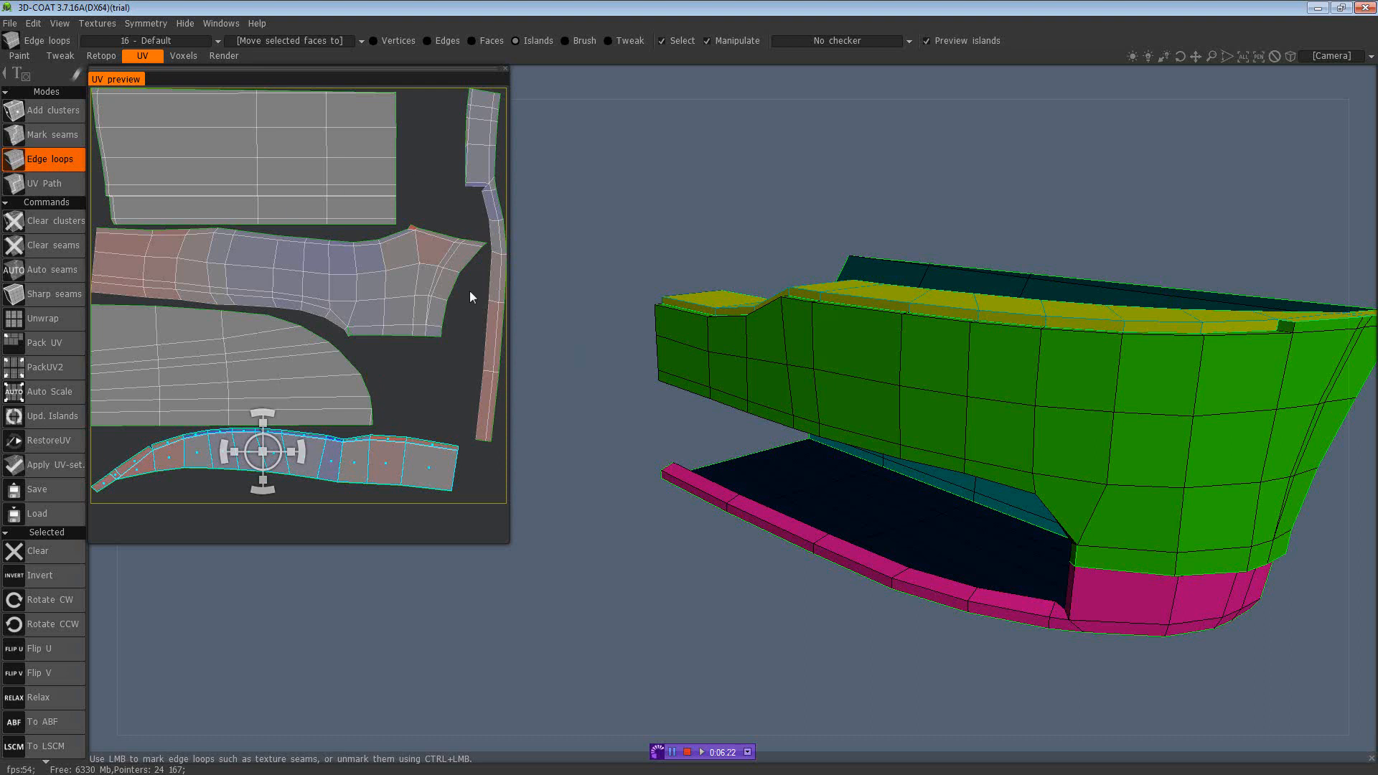
Step: Examine the seam between the bumper's front and lower lip, including the corner and air opening, from several angles
drag(920, 668, 916, 631)
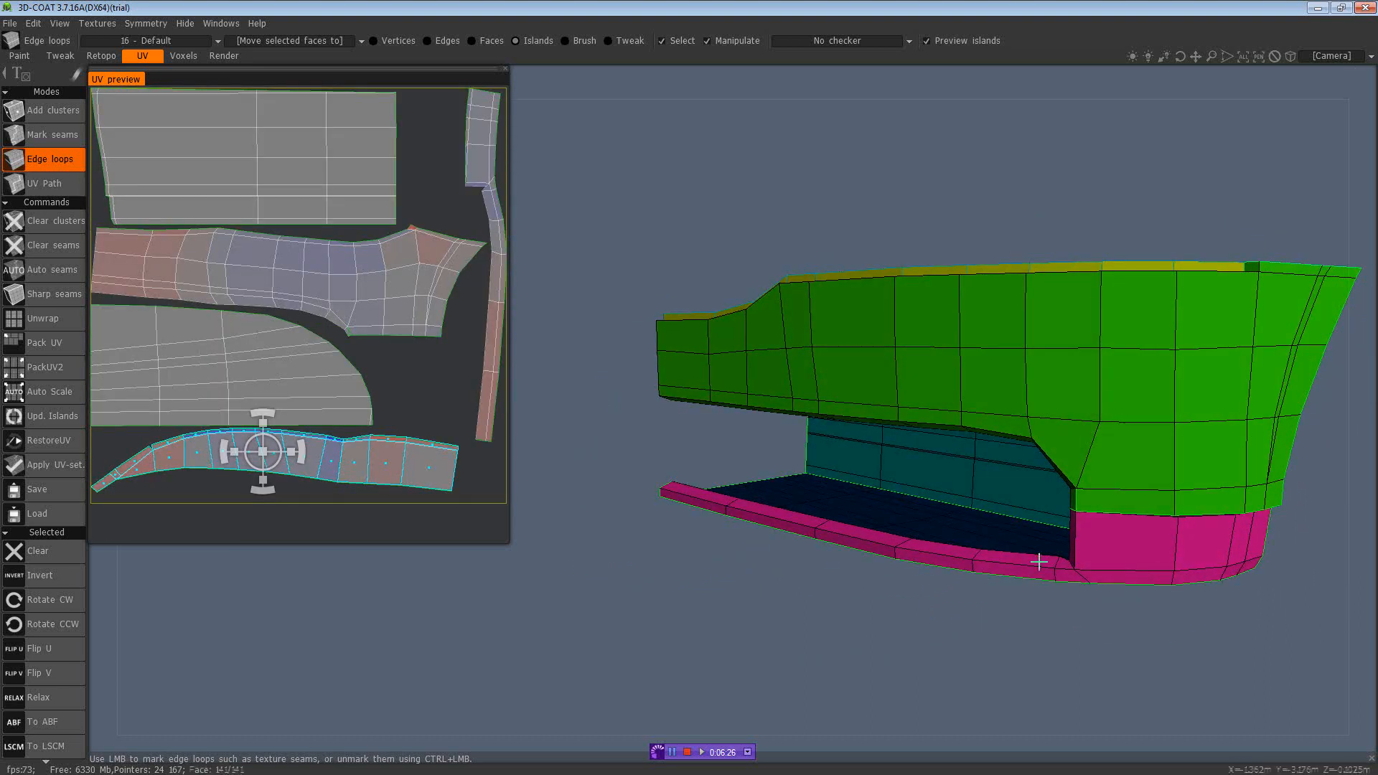
drag(1199, 681, 1250, 531)
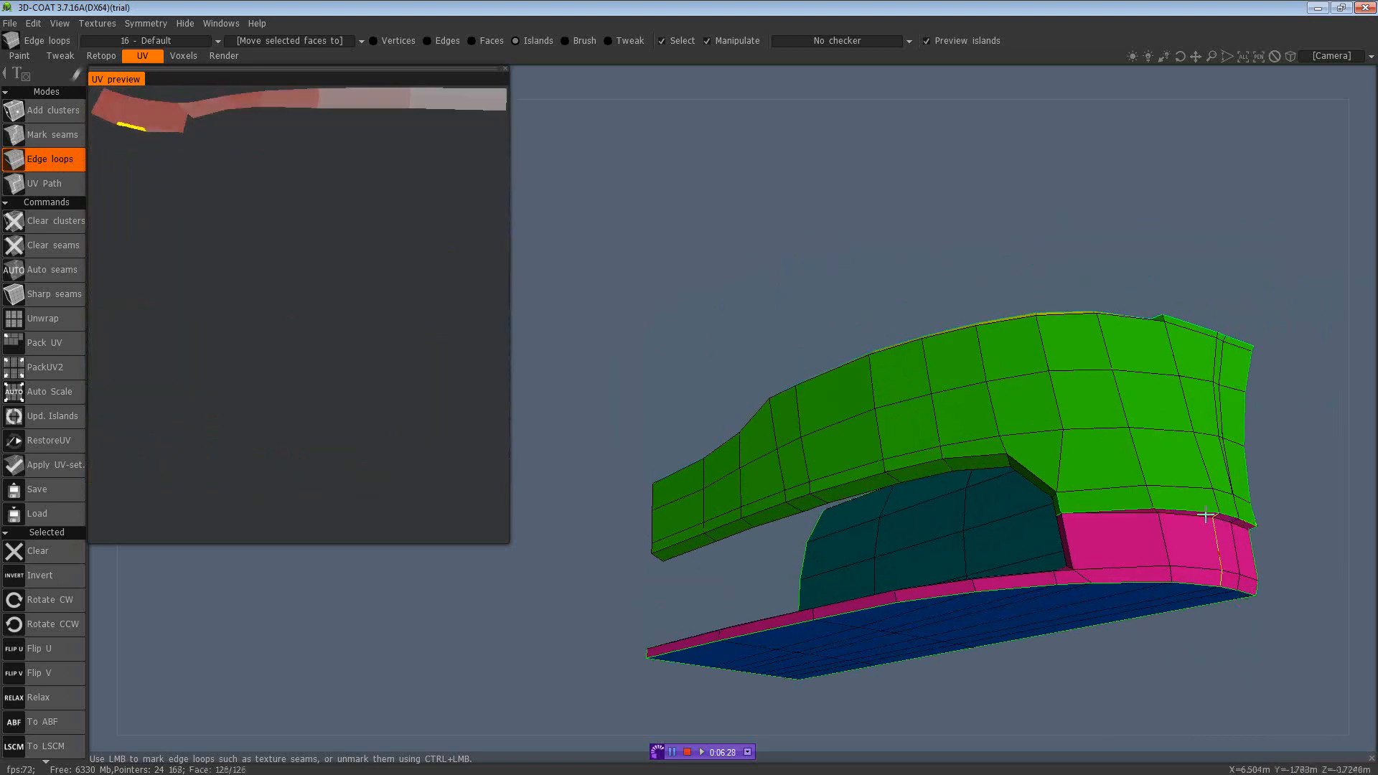
drag(1129, 631, 1181, 712)
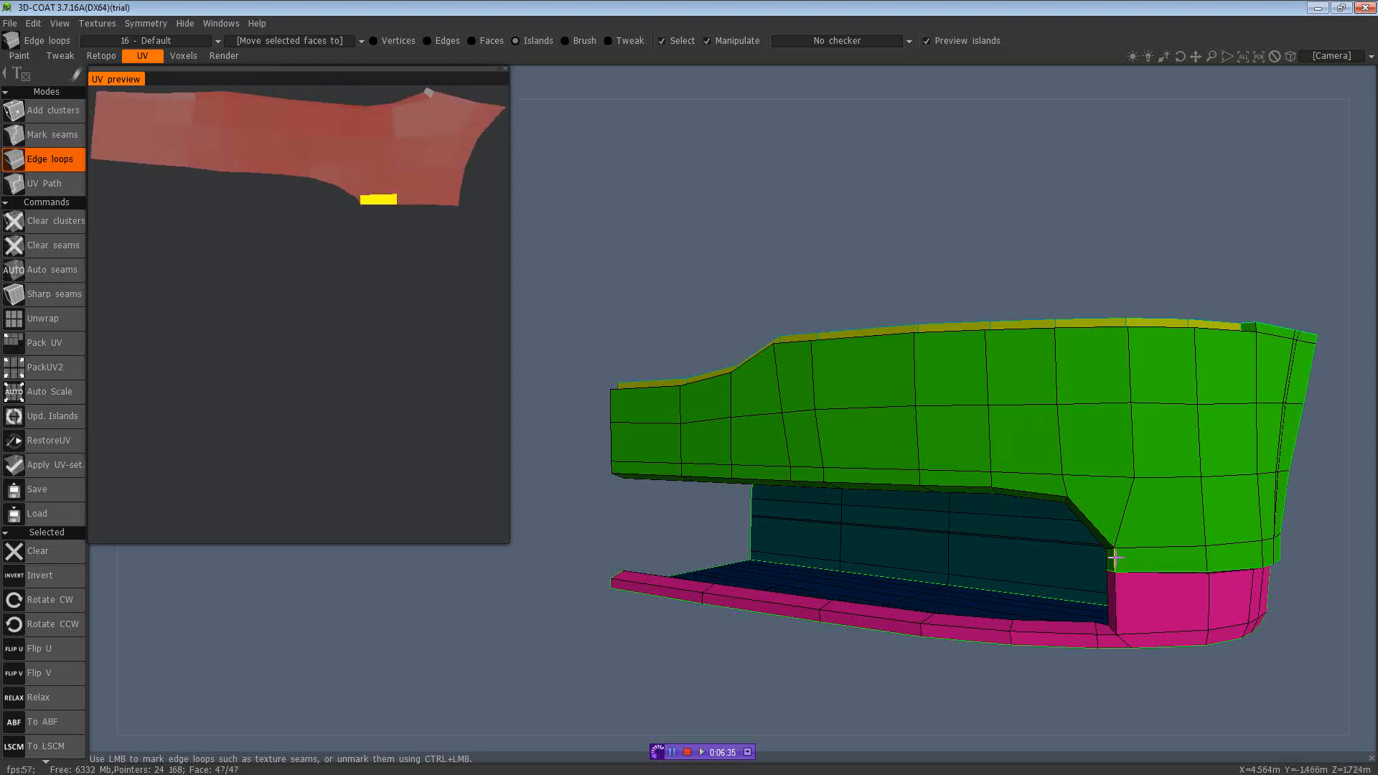
mouse_move(1304, 673)
mouse_down()
mouse_move(1276, 675)
mouse_move(1236, 641)
mouse_move(1326, 663)
mouse_move(1237, 639)
mouse_move(1205, 599)
mouse_move(1207, 561)
mouse_up()
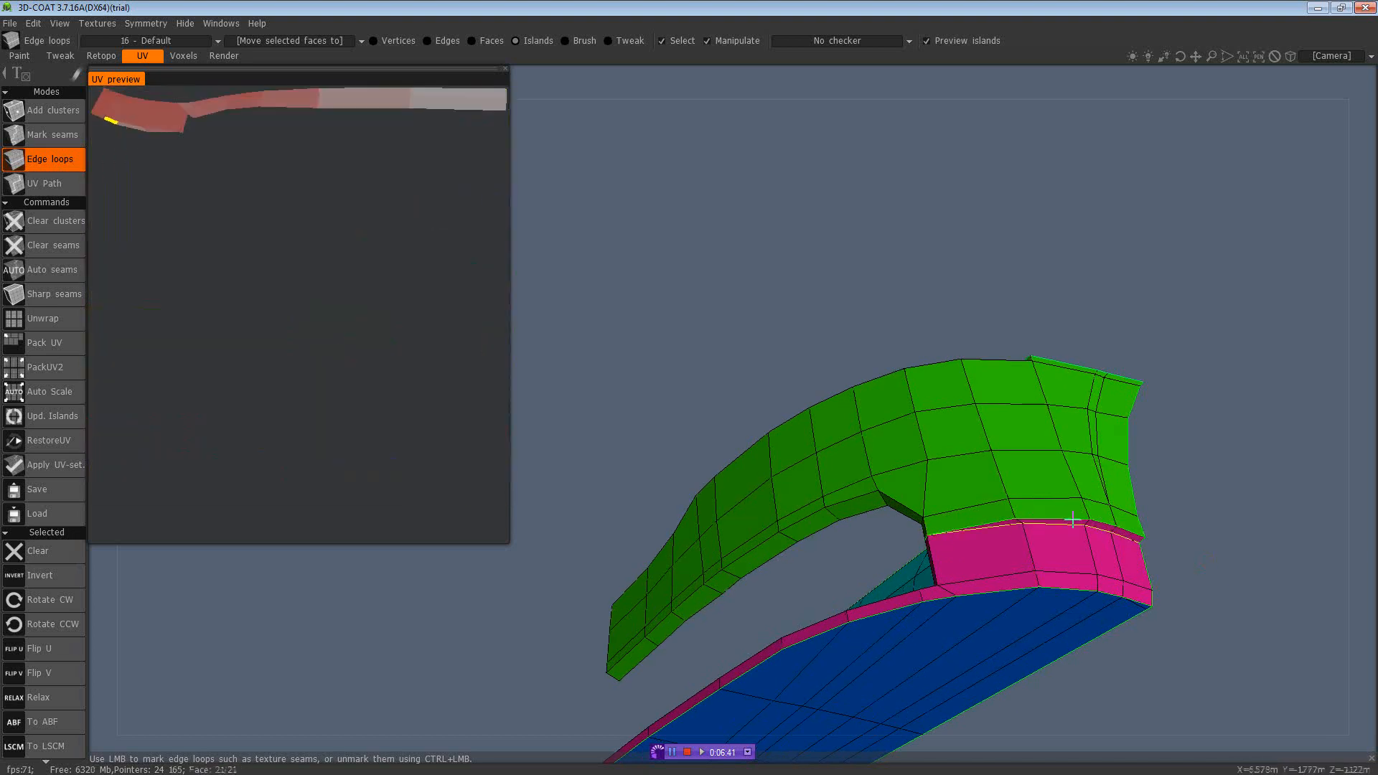
mouse_move(1190, 547)
mouse_down()
mouse_move(950, 630)
mouse_move(1214, 686)
mouse_move(1224, 717)
mouse_move(1200, 644)
mouse_up()
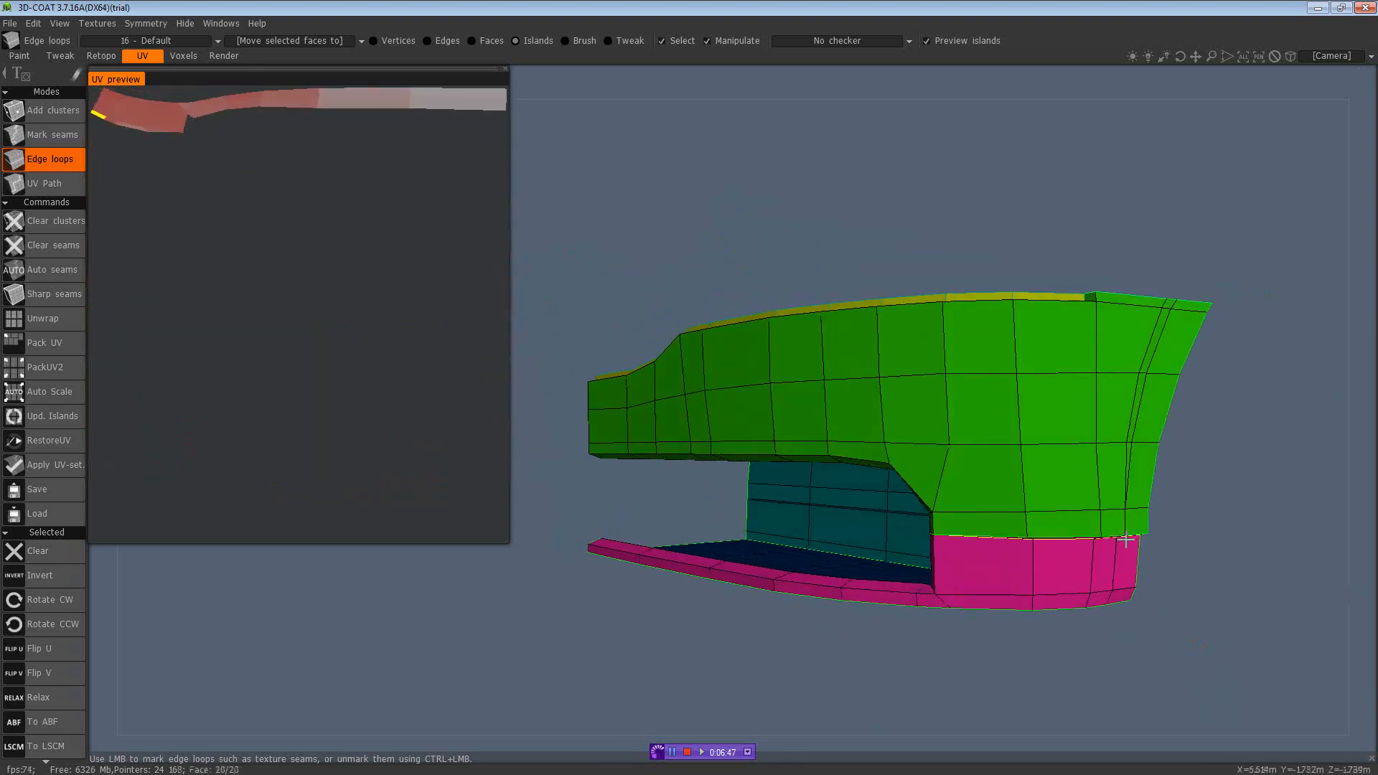
drag(1197, 574, 1212, 602)
scroll(1194, 565, down, 3)
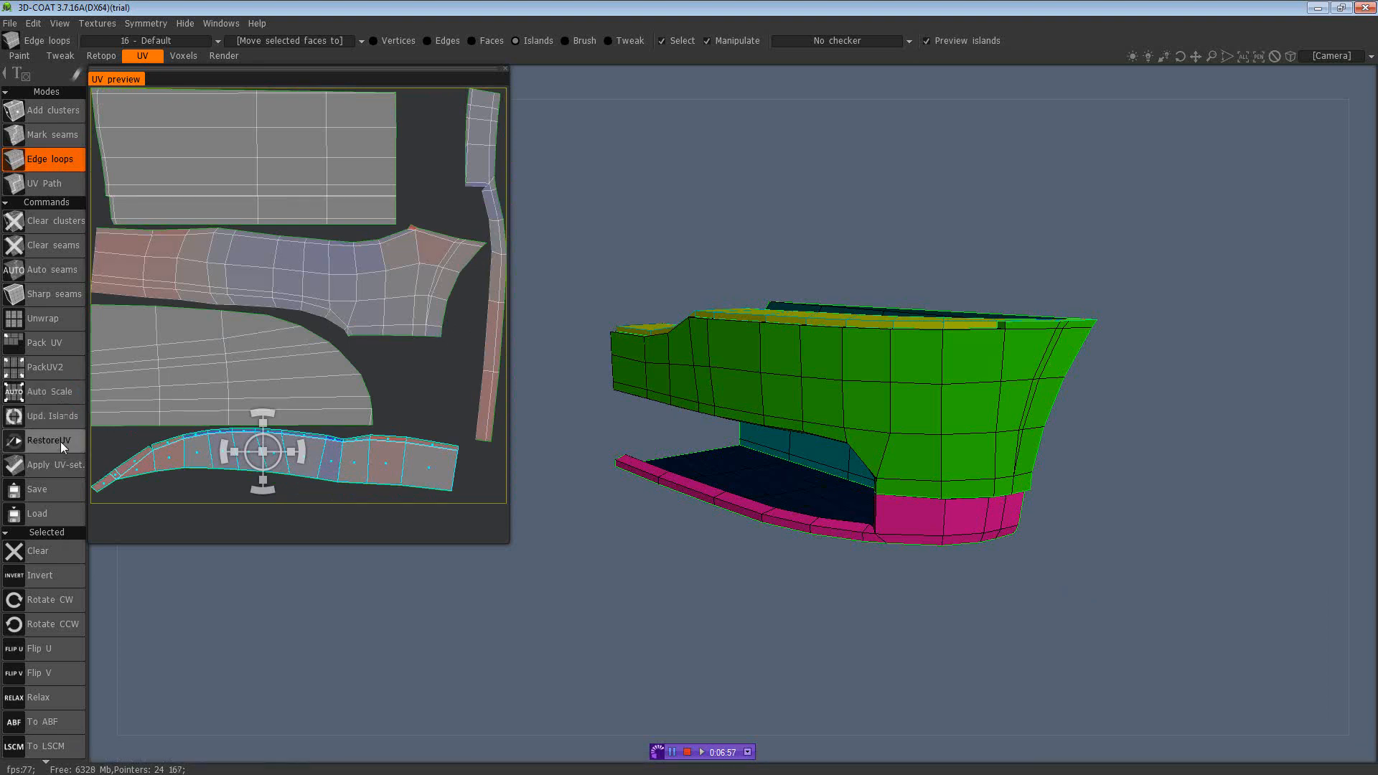
Step: Apply the packed UV set to the bumper model and confirm the irreversible operation, then apply it once more
click(57, 467)
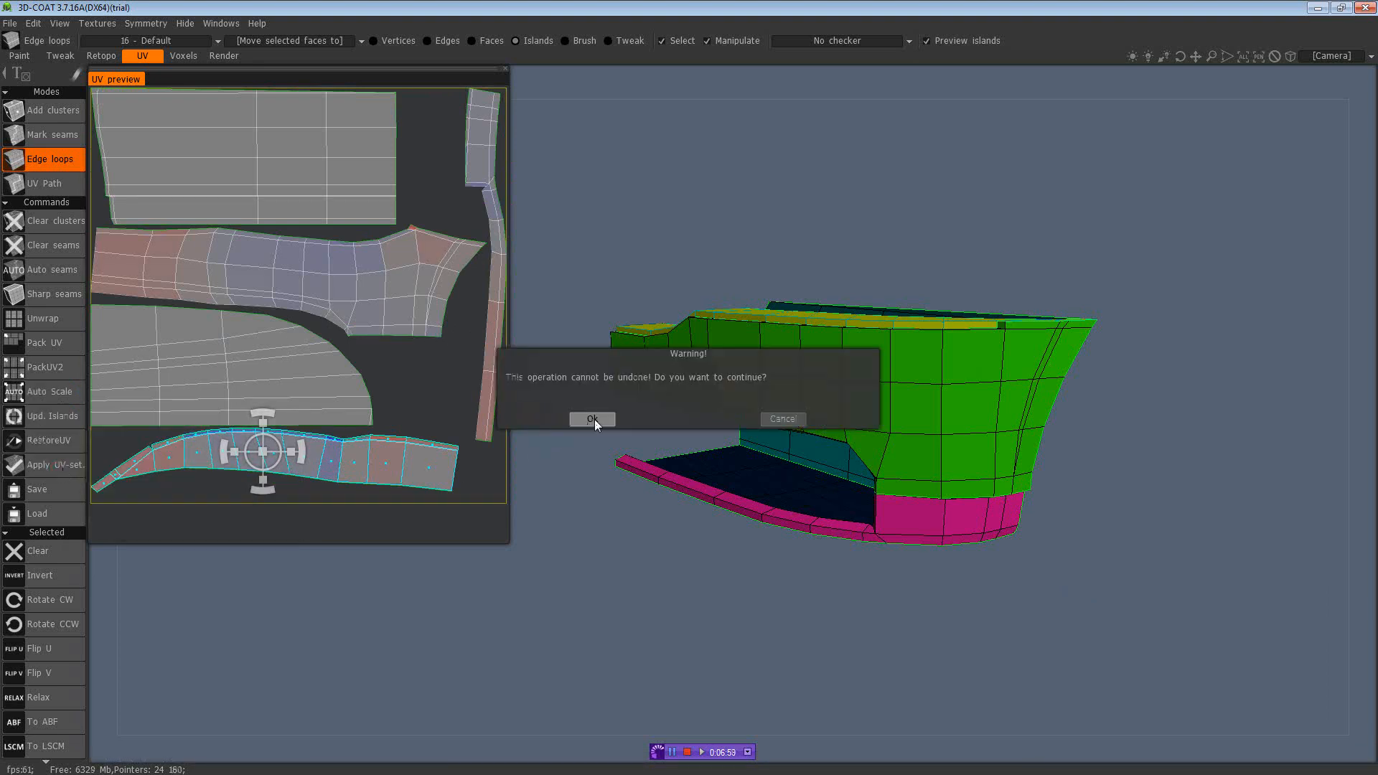
click(594, 419)
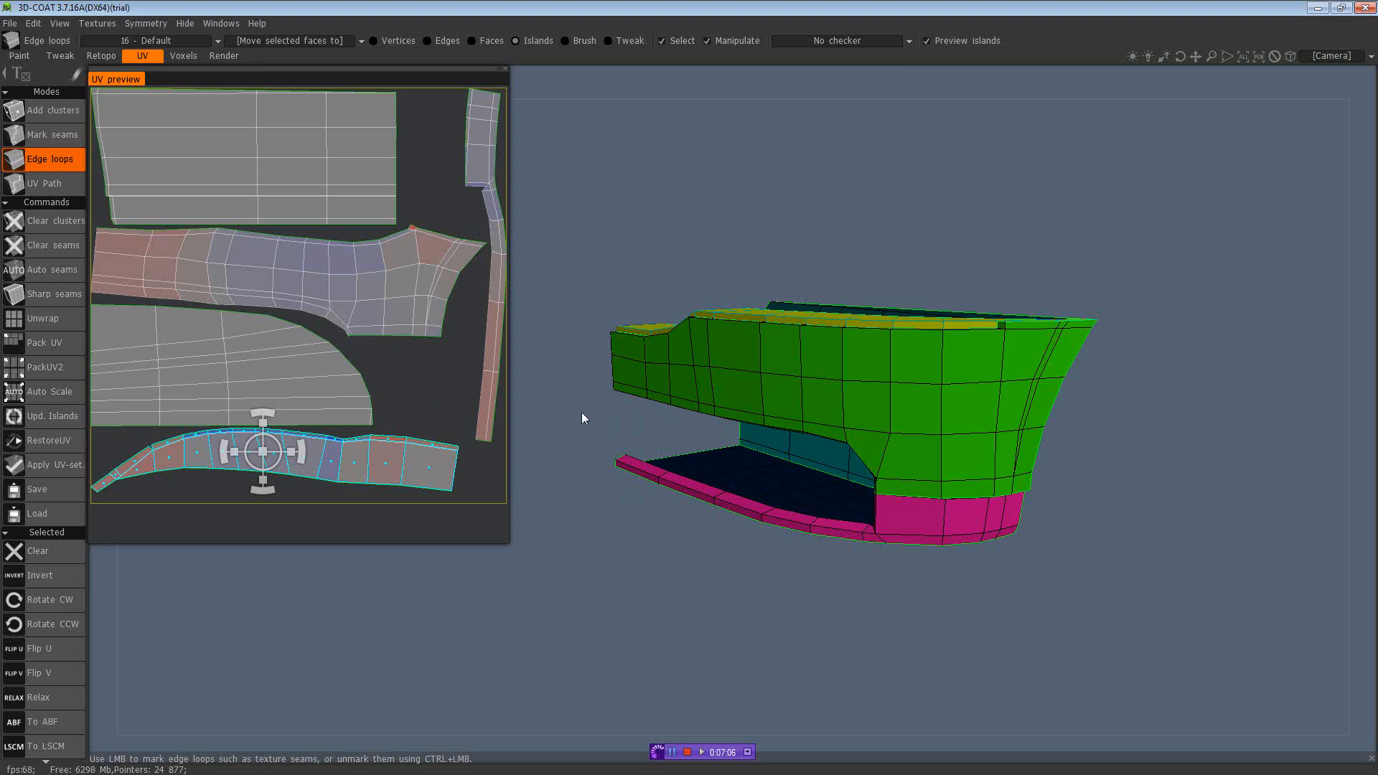
drag(583, 418, 590, 409)
click(43, 465)
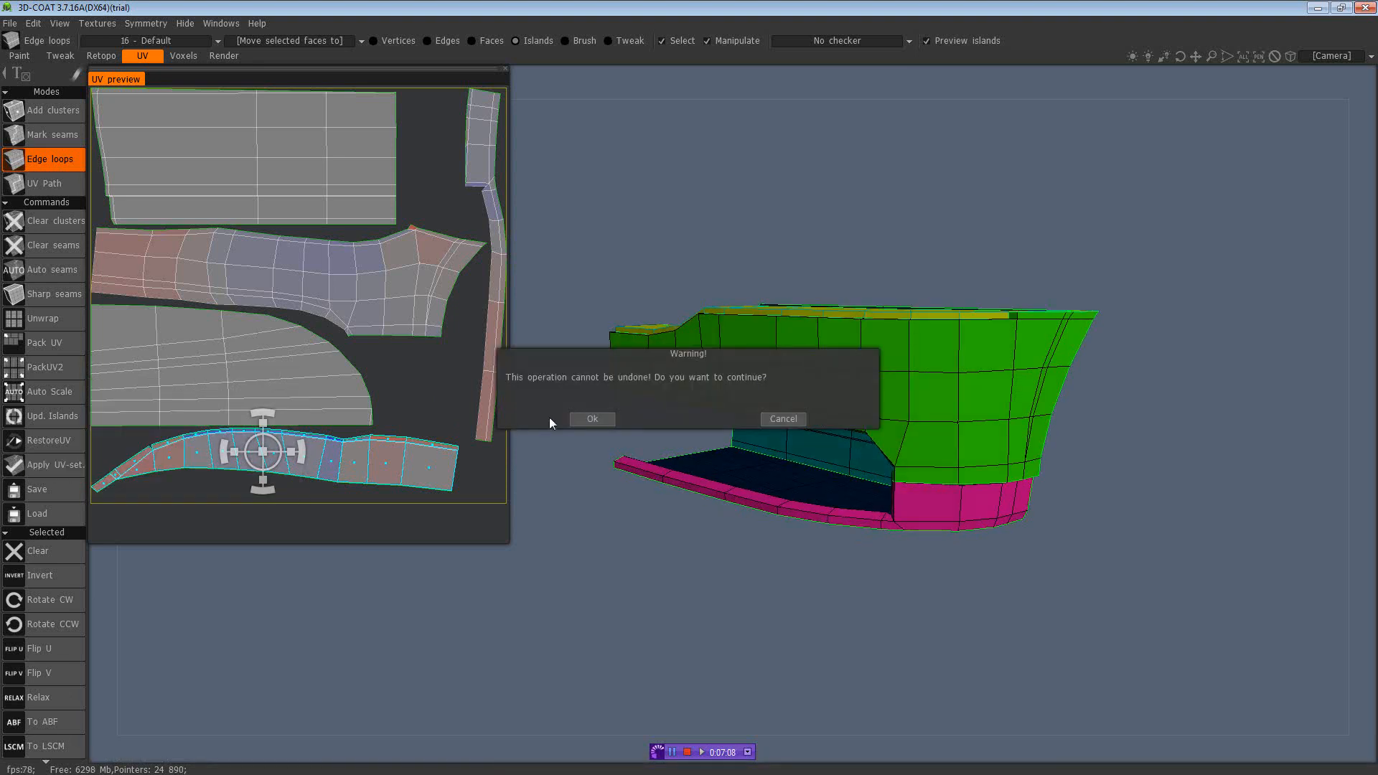
click(592, 418)
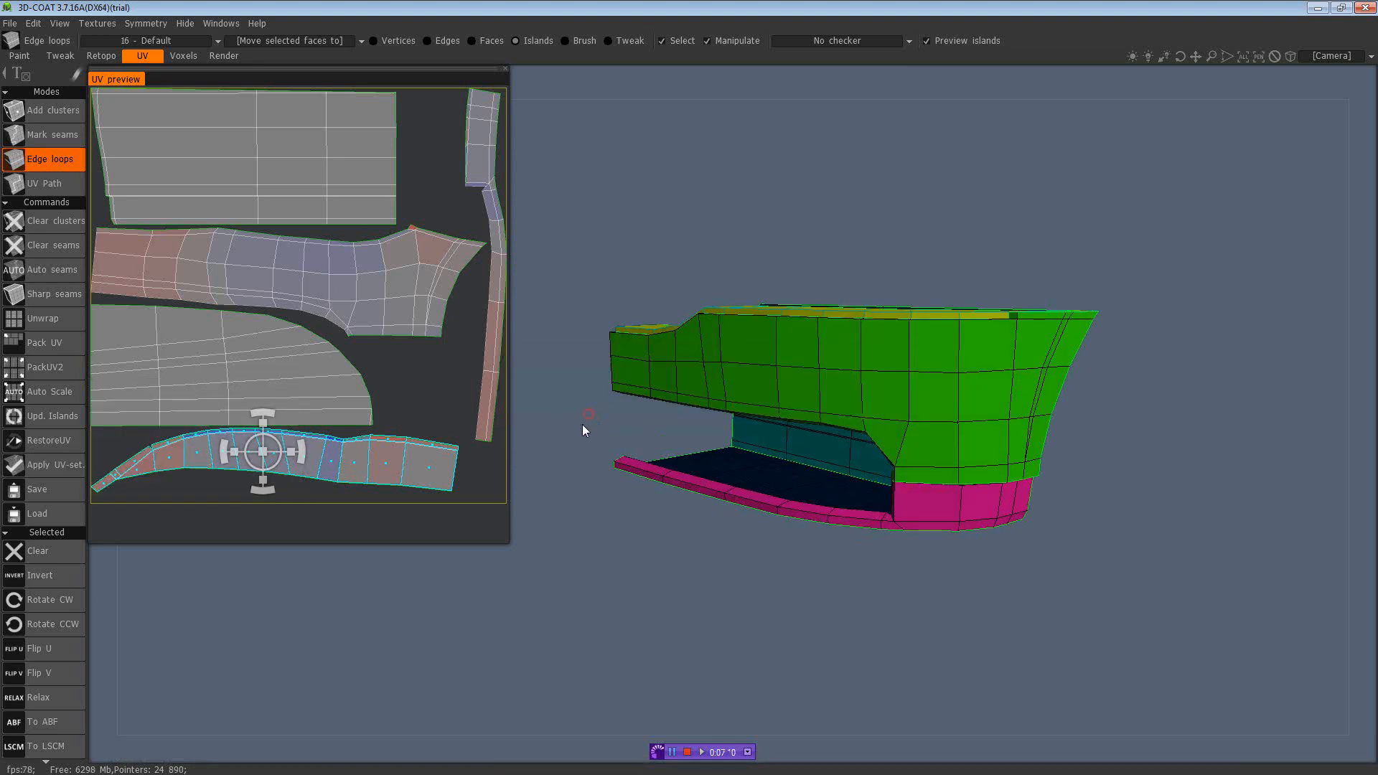
mouse_move(584, 425)
mouse_down()
mouse_move(584, 403)
mouse_move(593, 443)
mouse_up()
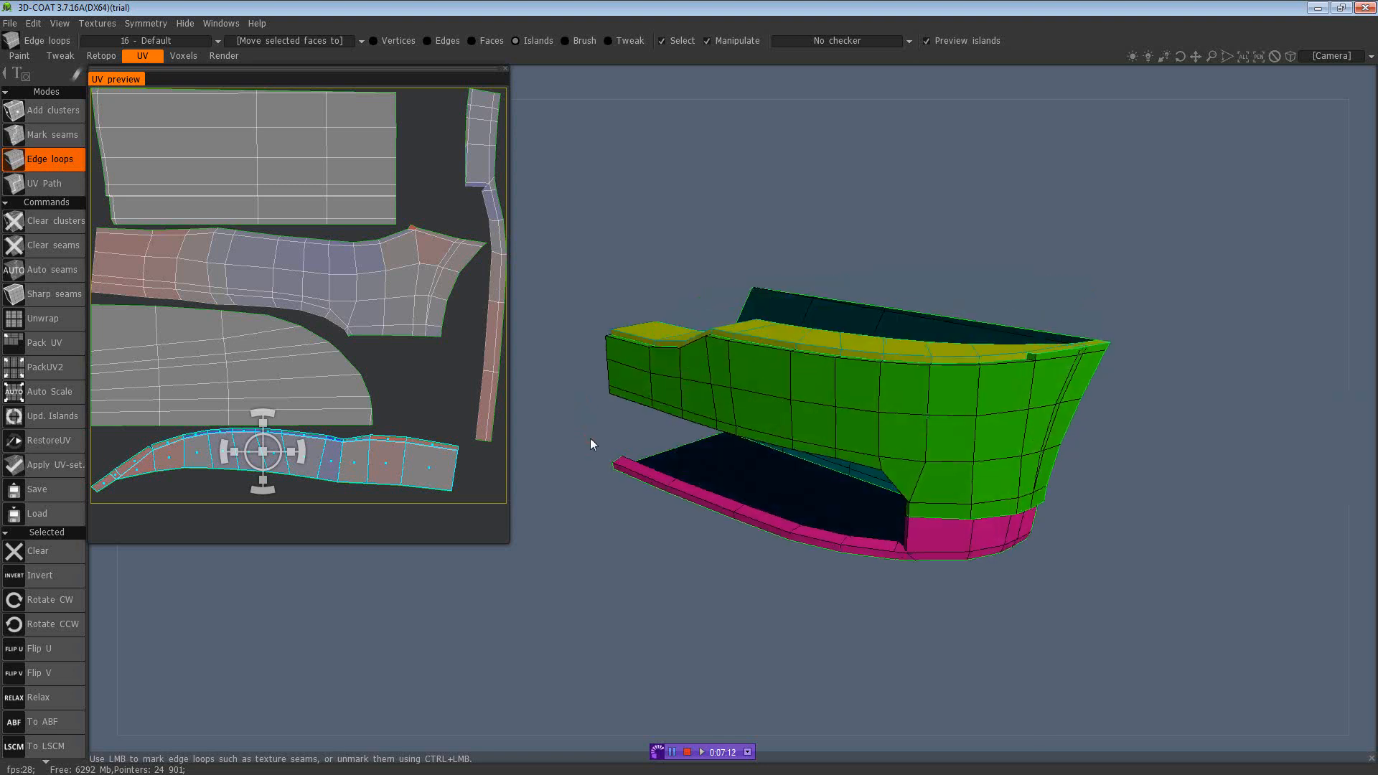
Step: Export the mid-poly bumper model to the Desktop as an FBX file named TA_FrontBumper_unwrapped
click(9, 24)
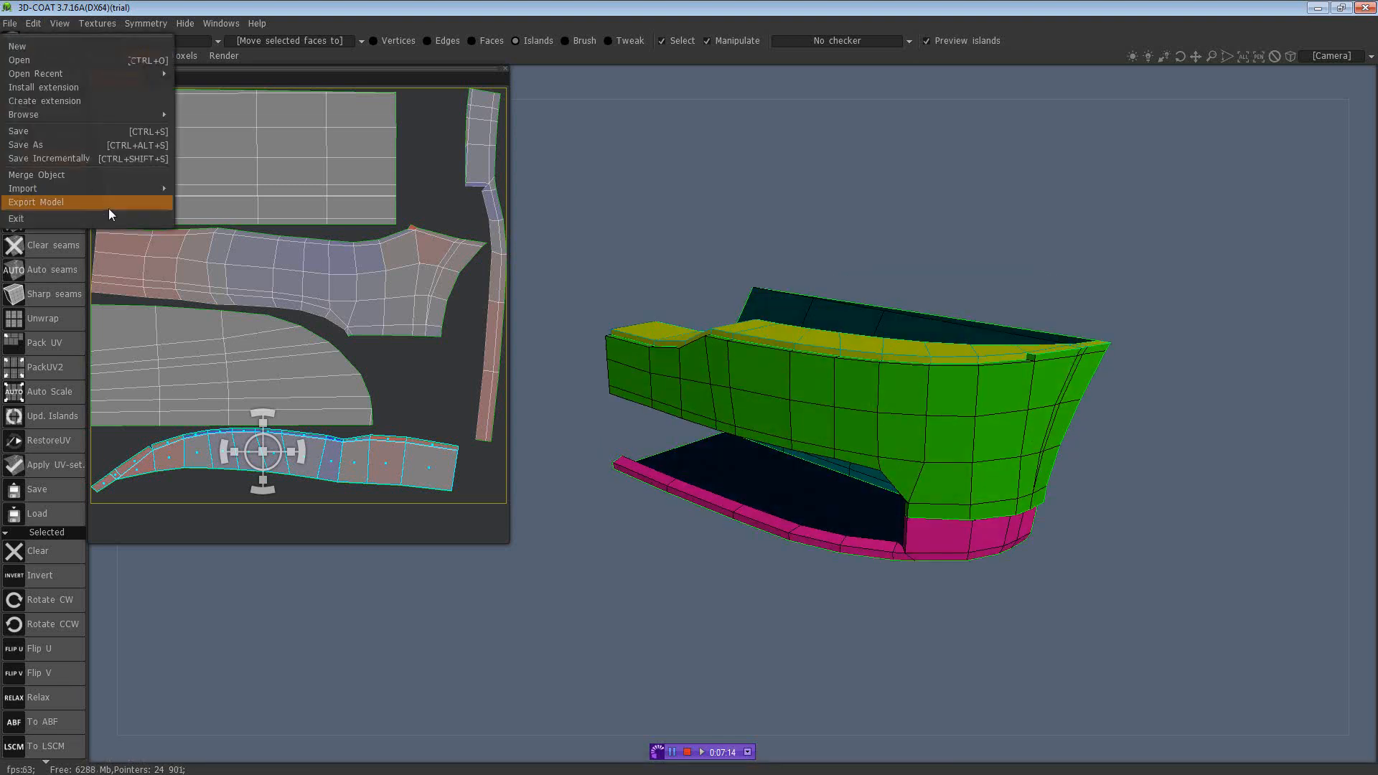
click(140, 202)
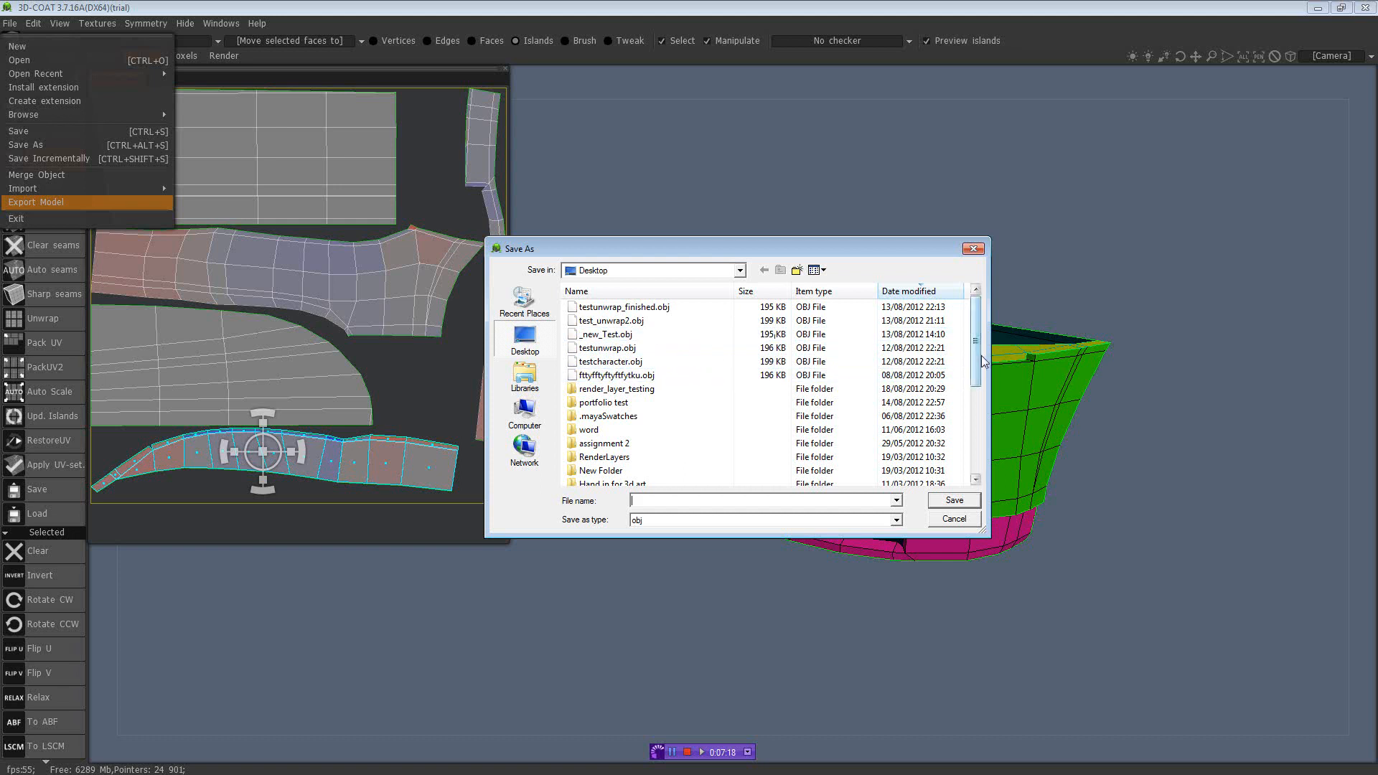
drag(975, 359, 958, 322)
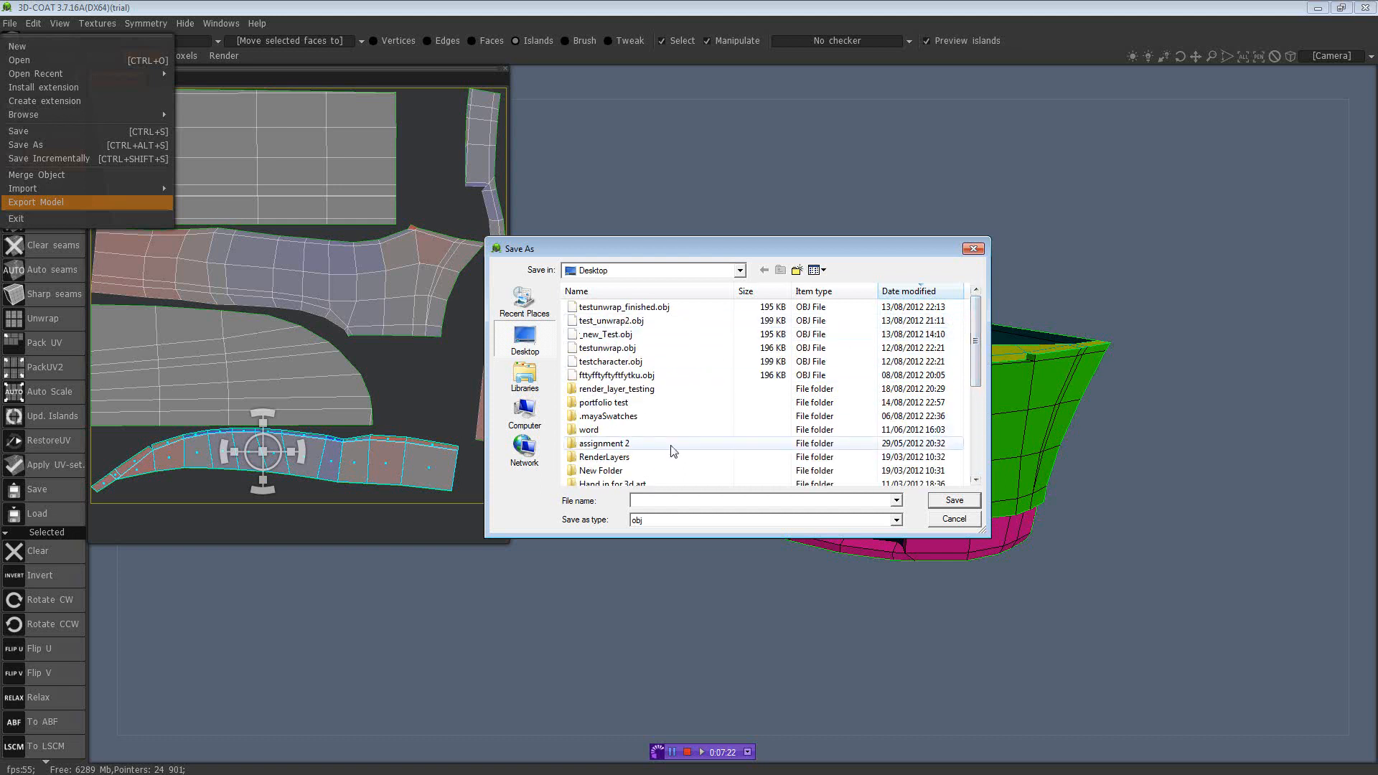
click(689, 520)
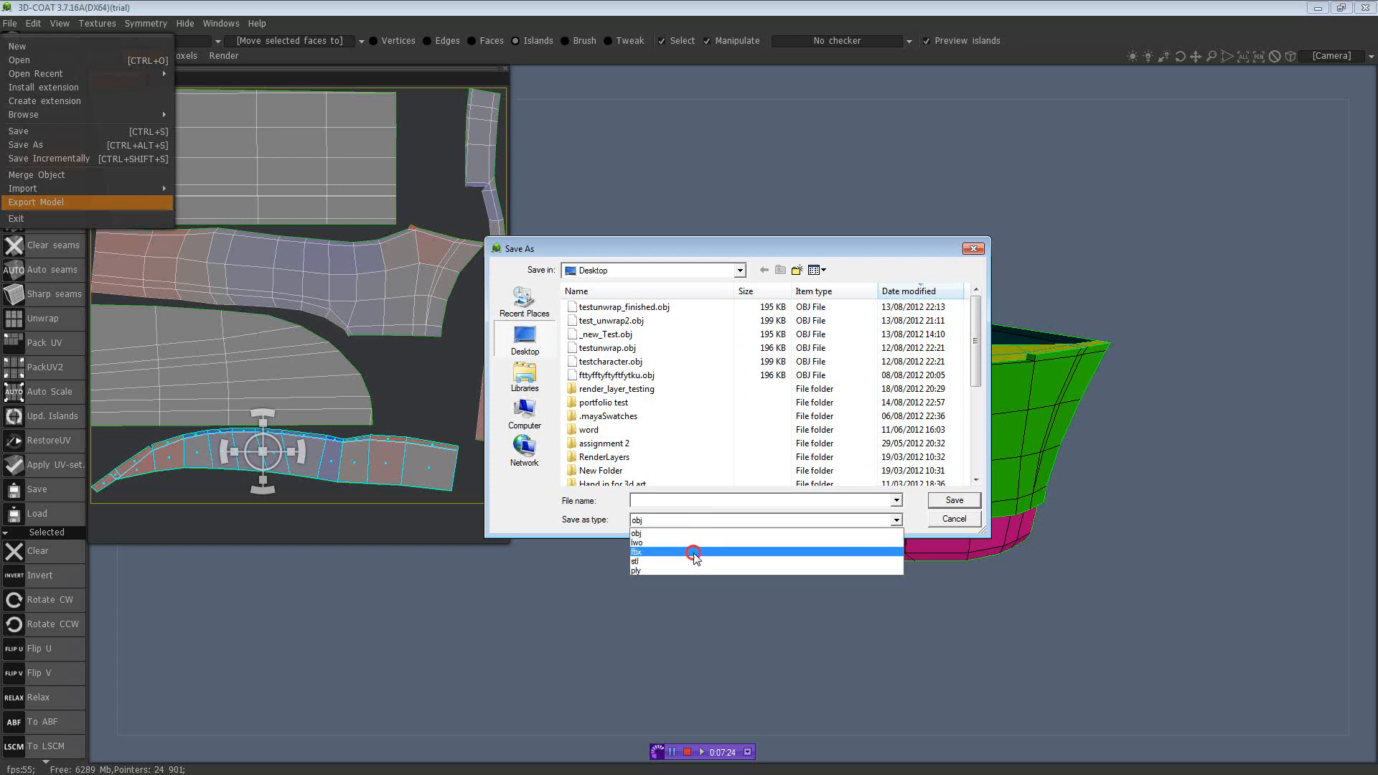
click(694, 553)
click(615, 307)
click(714, 499)
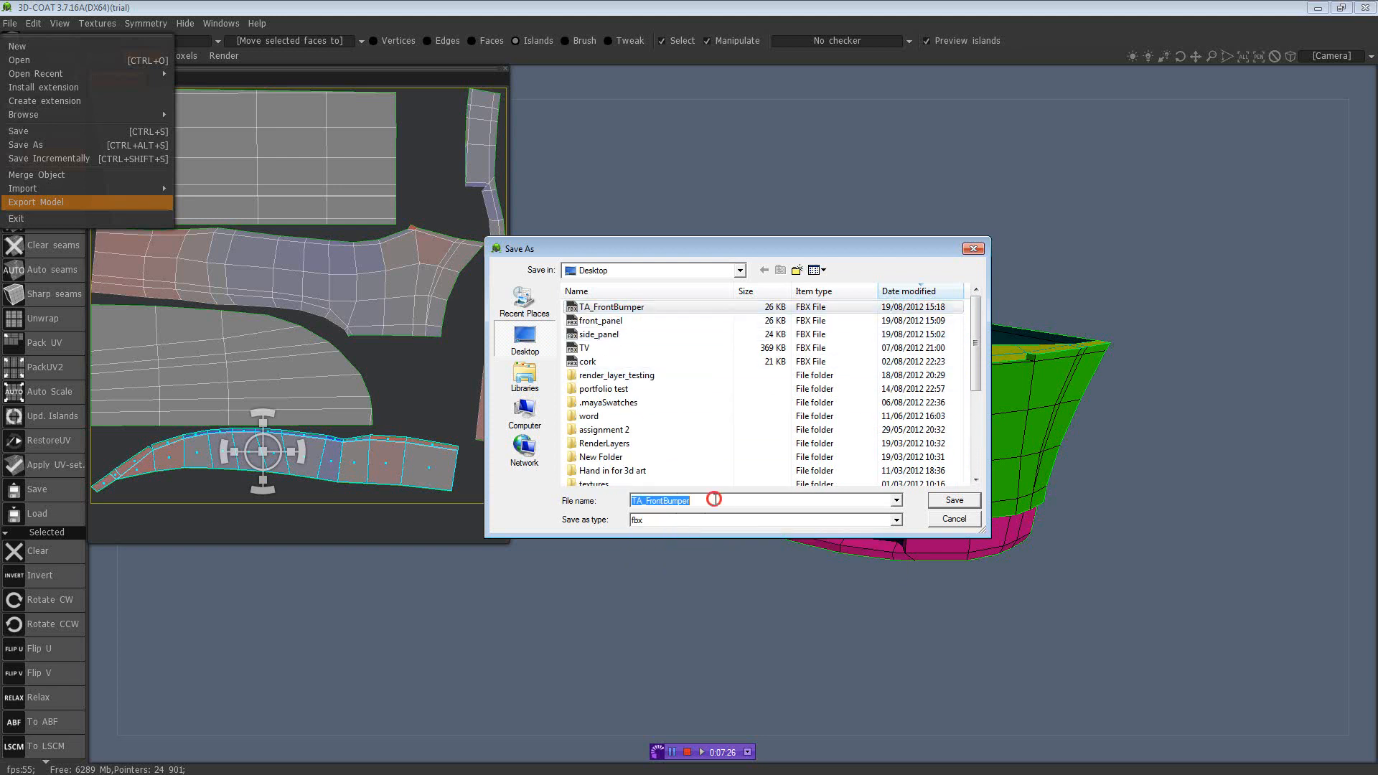
click(734, 503)
key(Return)
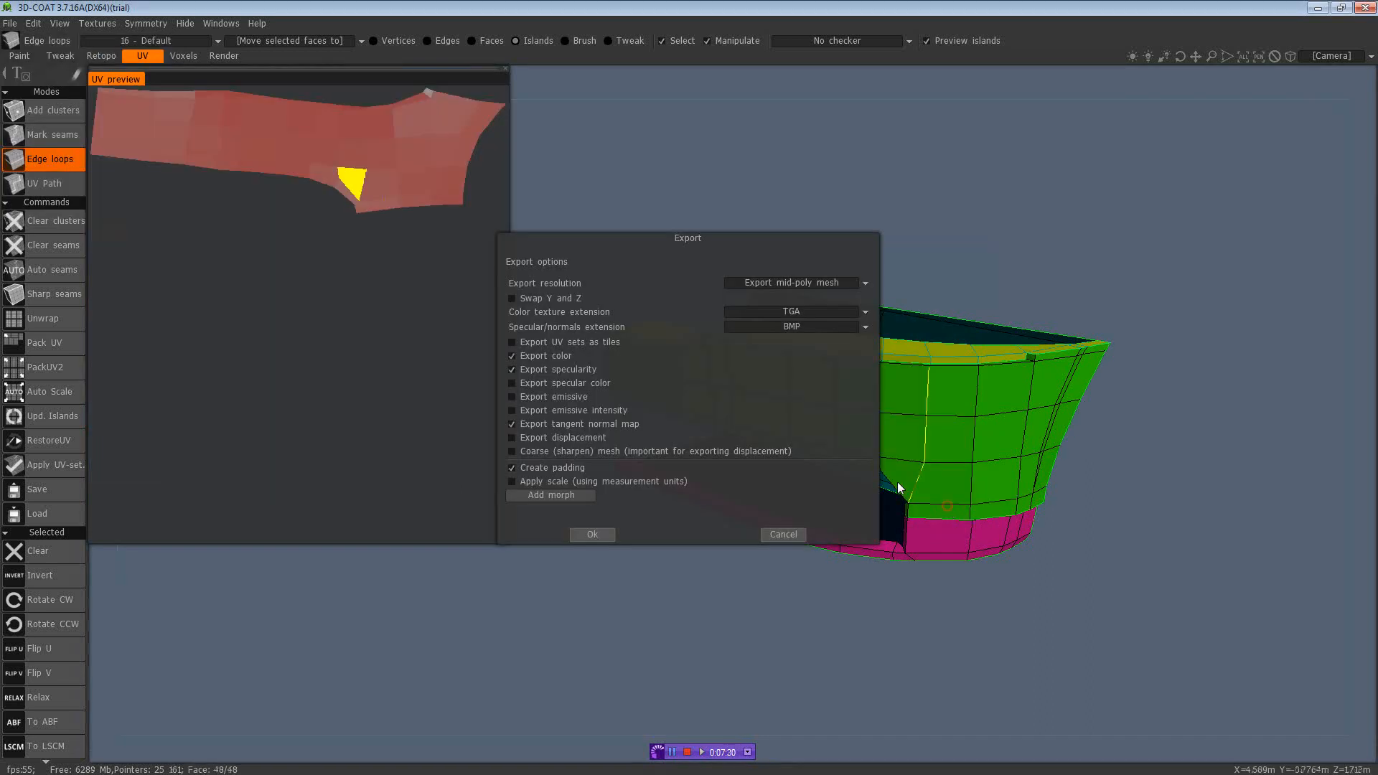
click(603, 534)
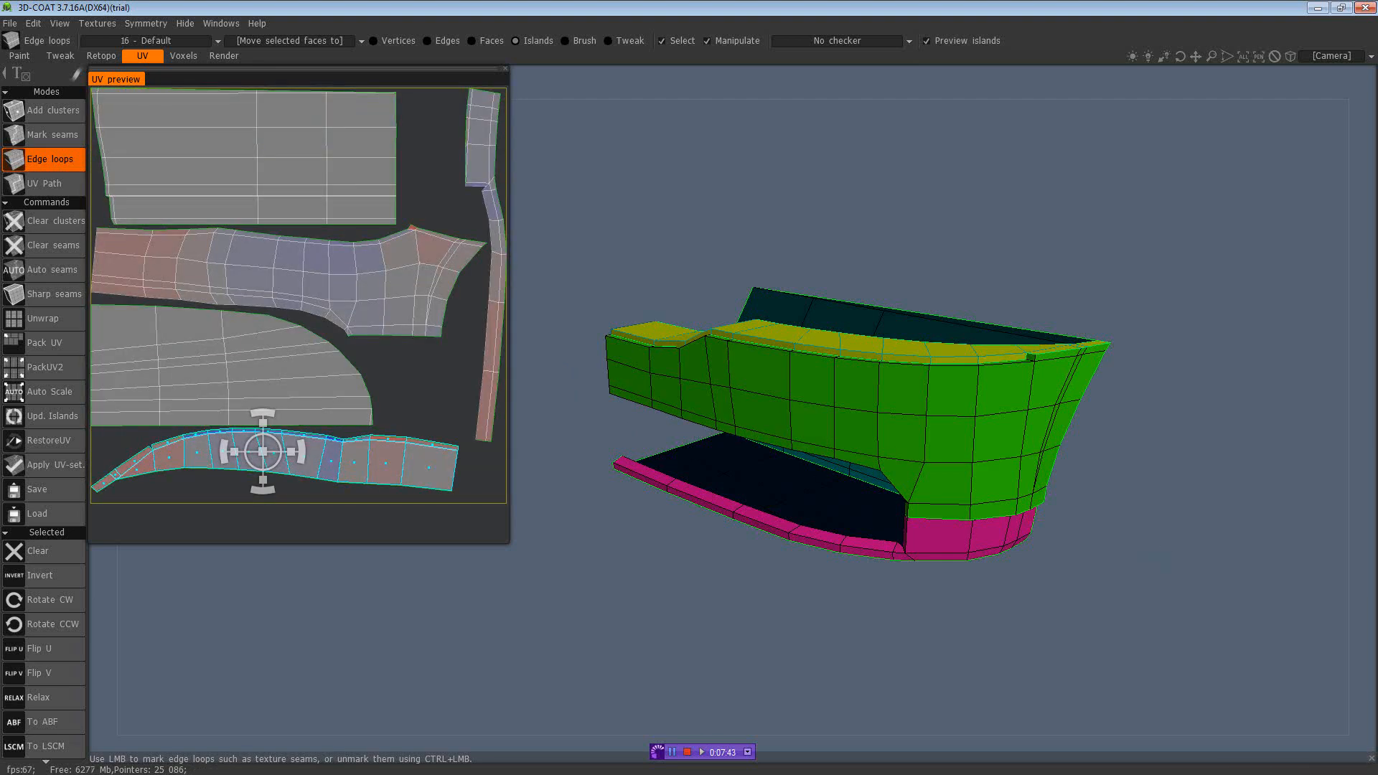
Step: Switch to the LS_example.max car scene in 3ds Max
key(alt+Tab)
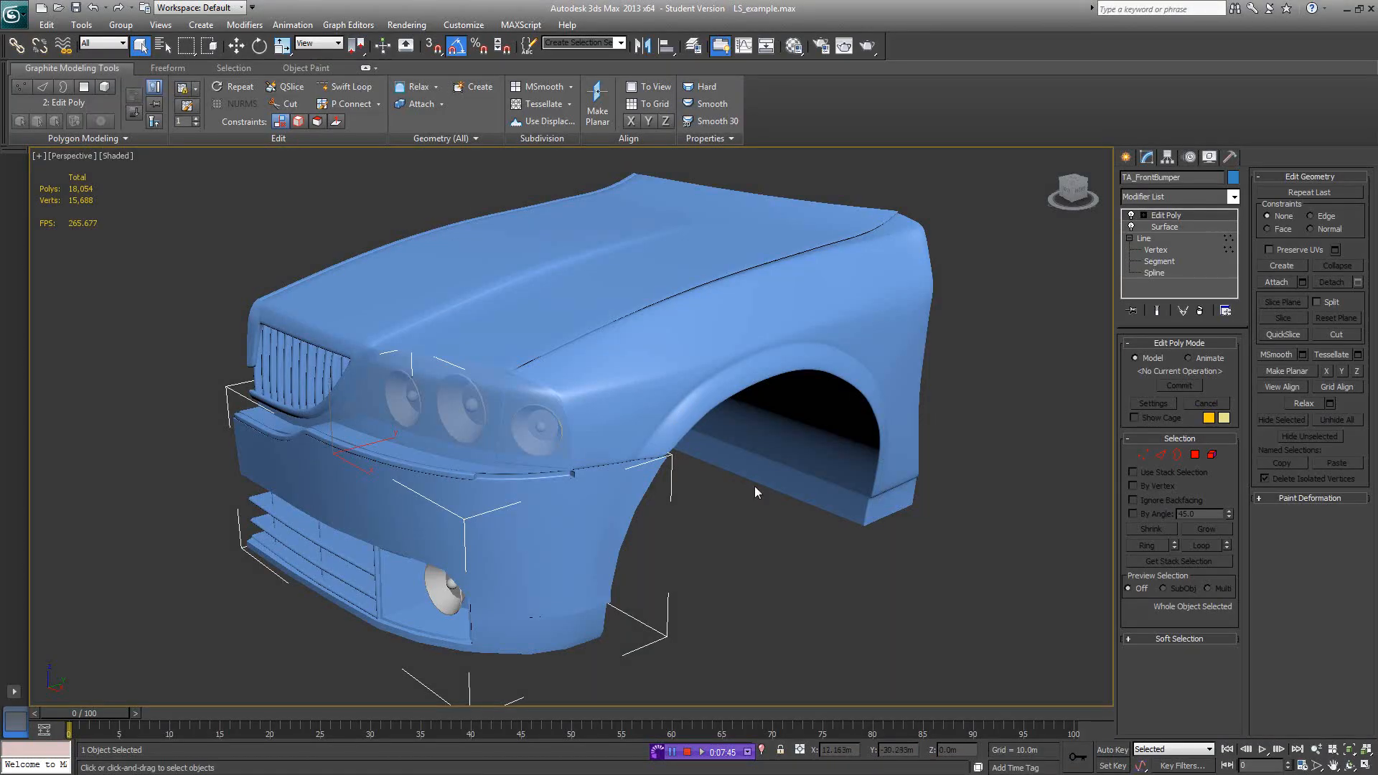
alt+middle_drag(754, 485, 786, 539)
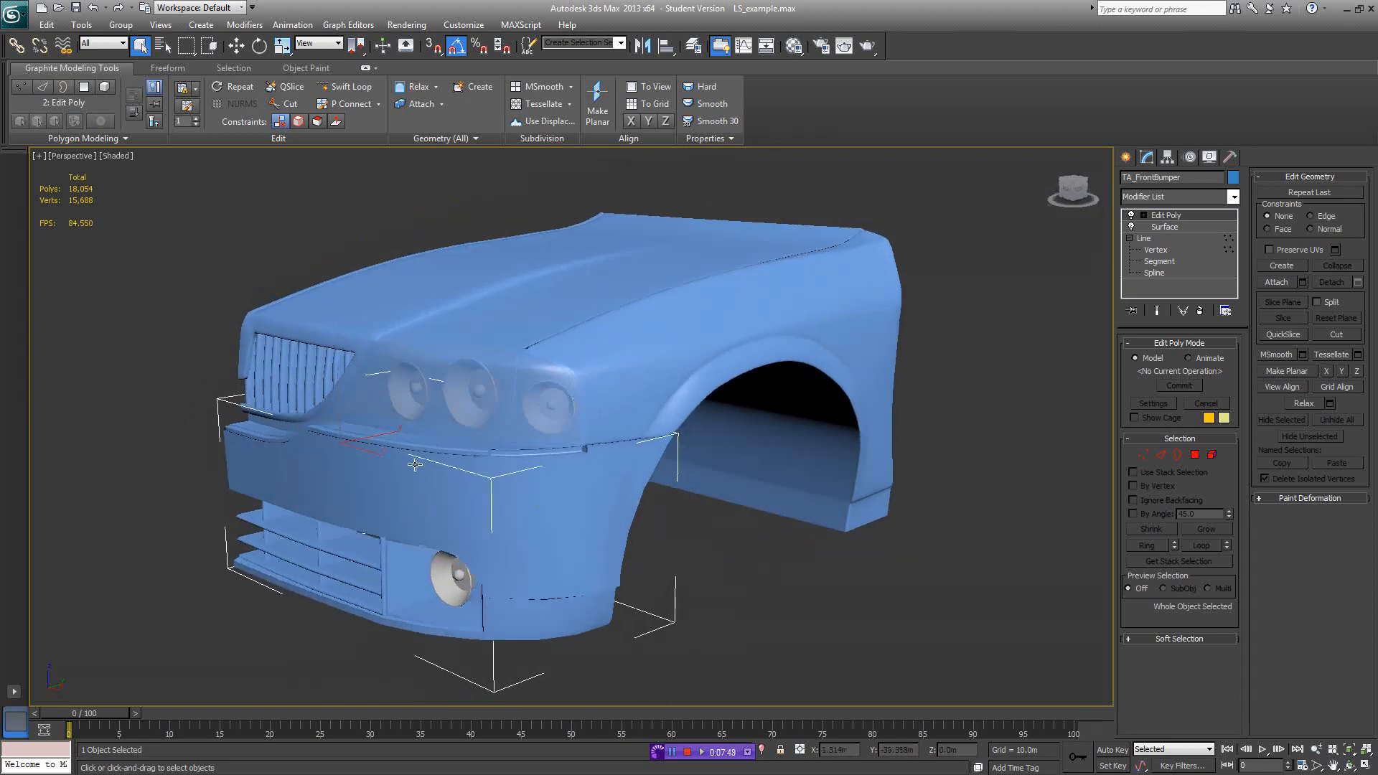
Step: Import TA_FrontBumper_unwrapped.fbx from the Desktop using the Autodesk Media & Entertainment preset
click(13, 15)
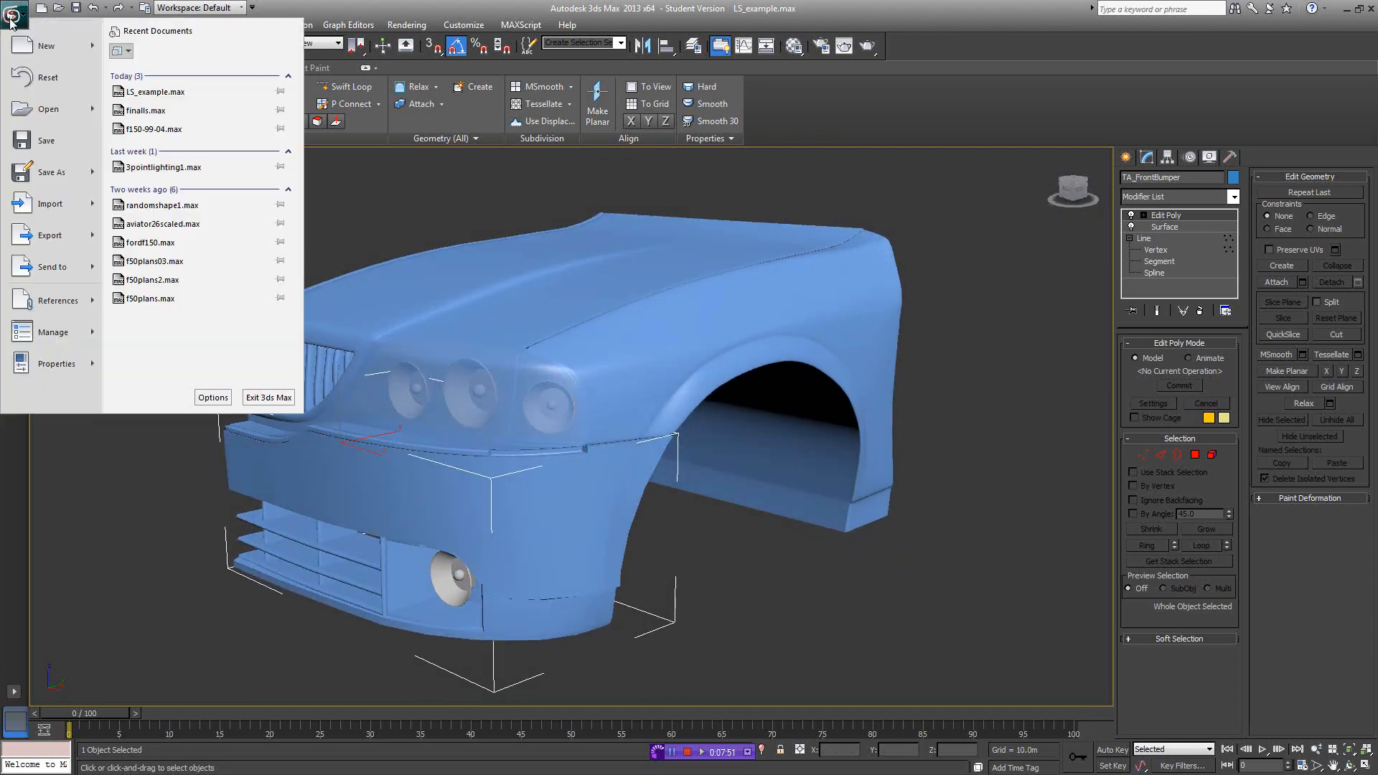
click(91, 201)
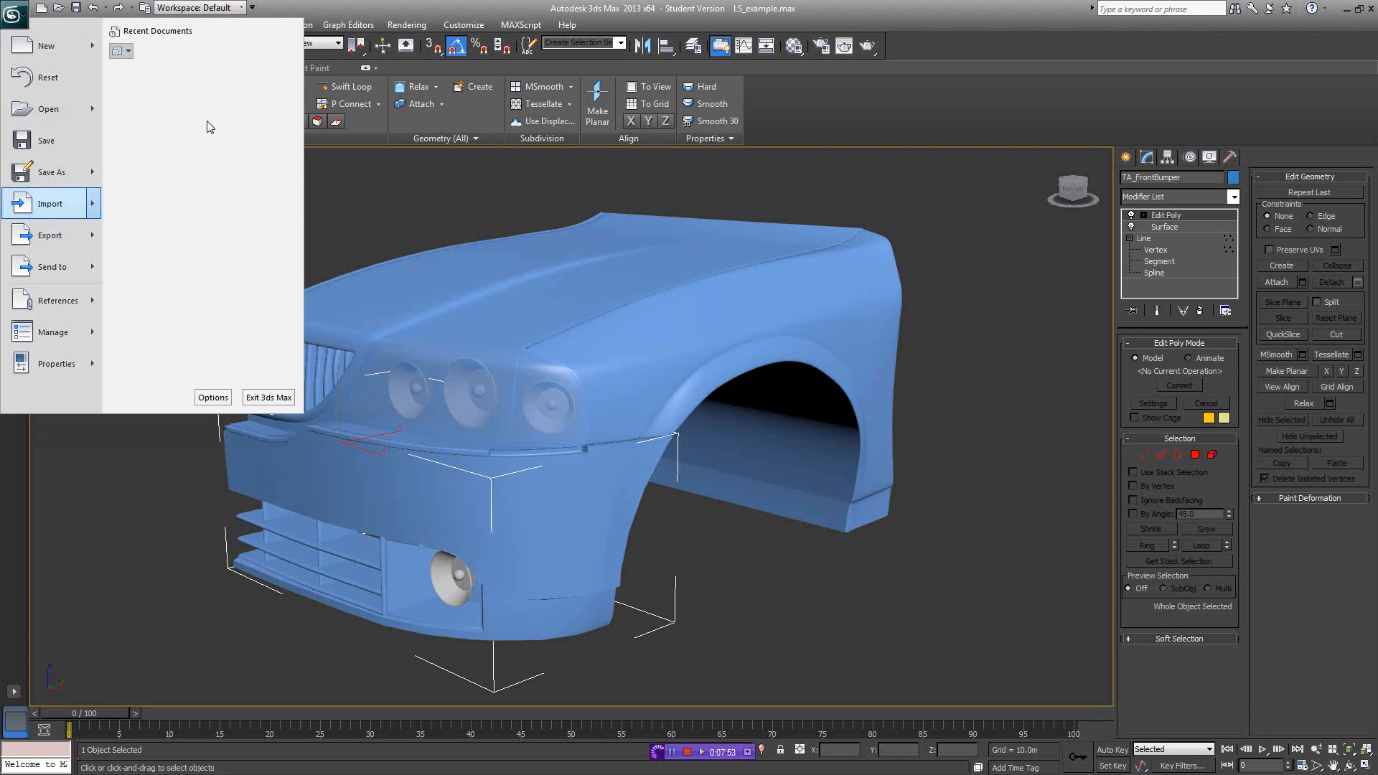
click(200, 87)
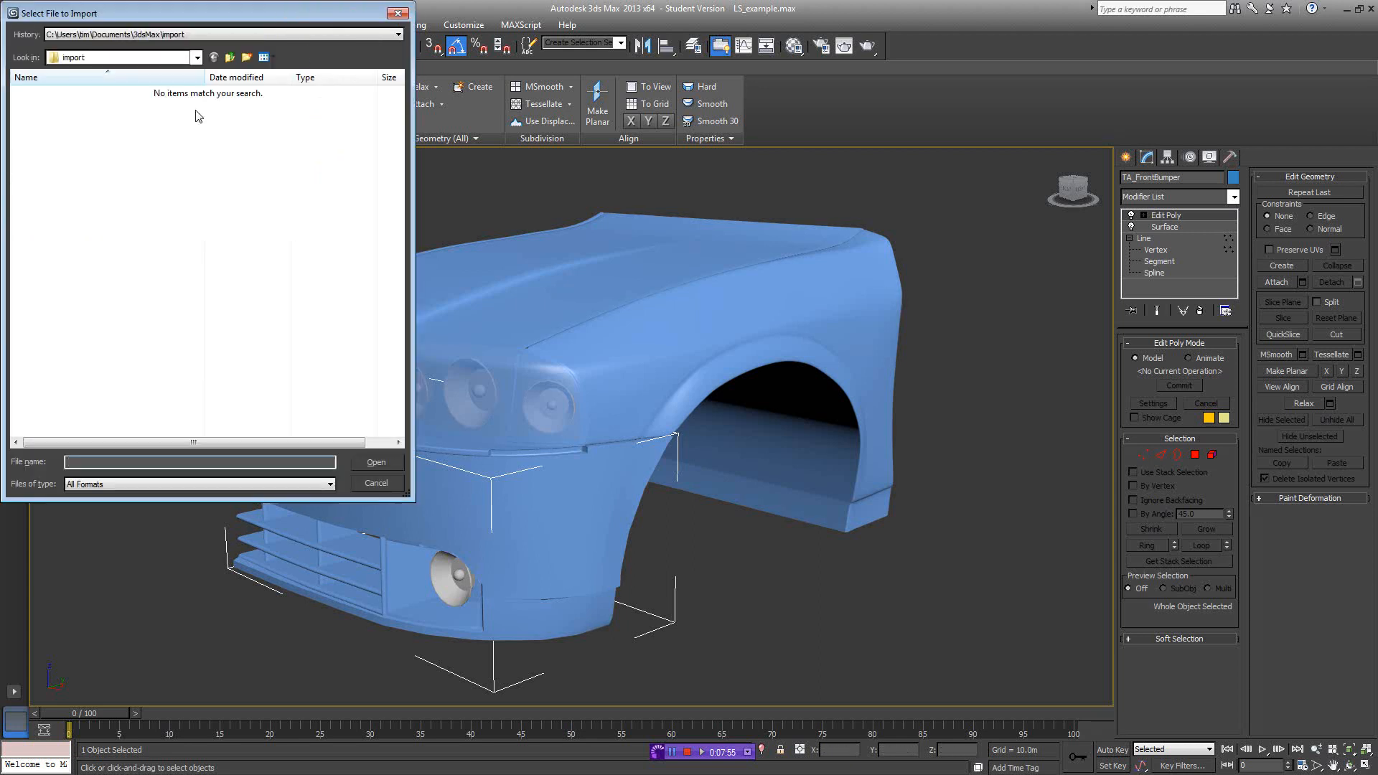
click(147, 56)
click(144, 70)
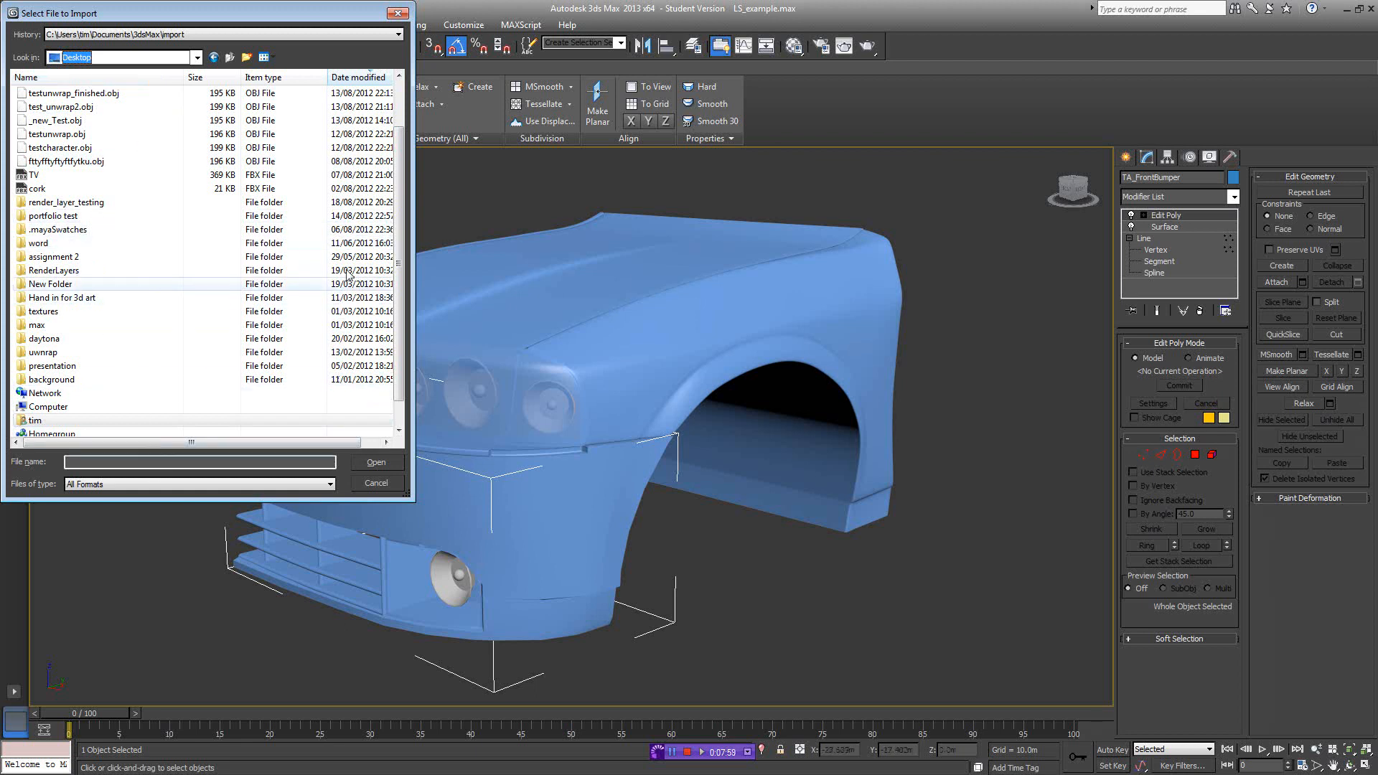
scroll(400, 228, up, 2)
click(122, 94)
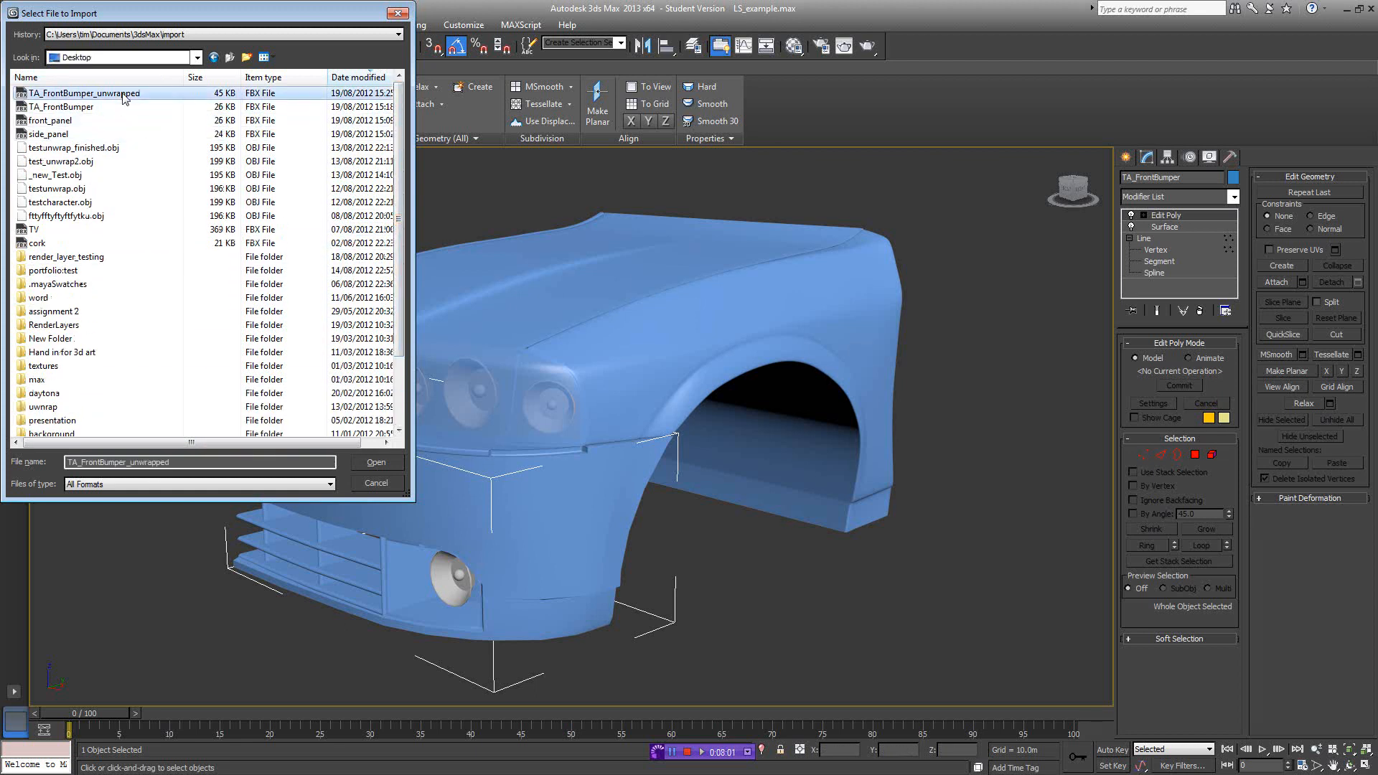
double_click(122, 94)
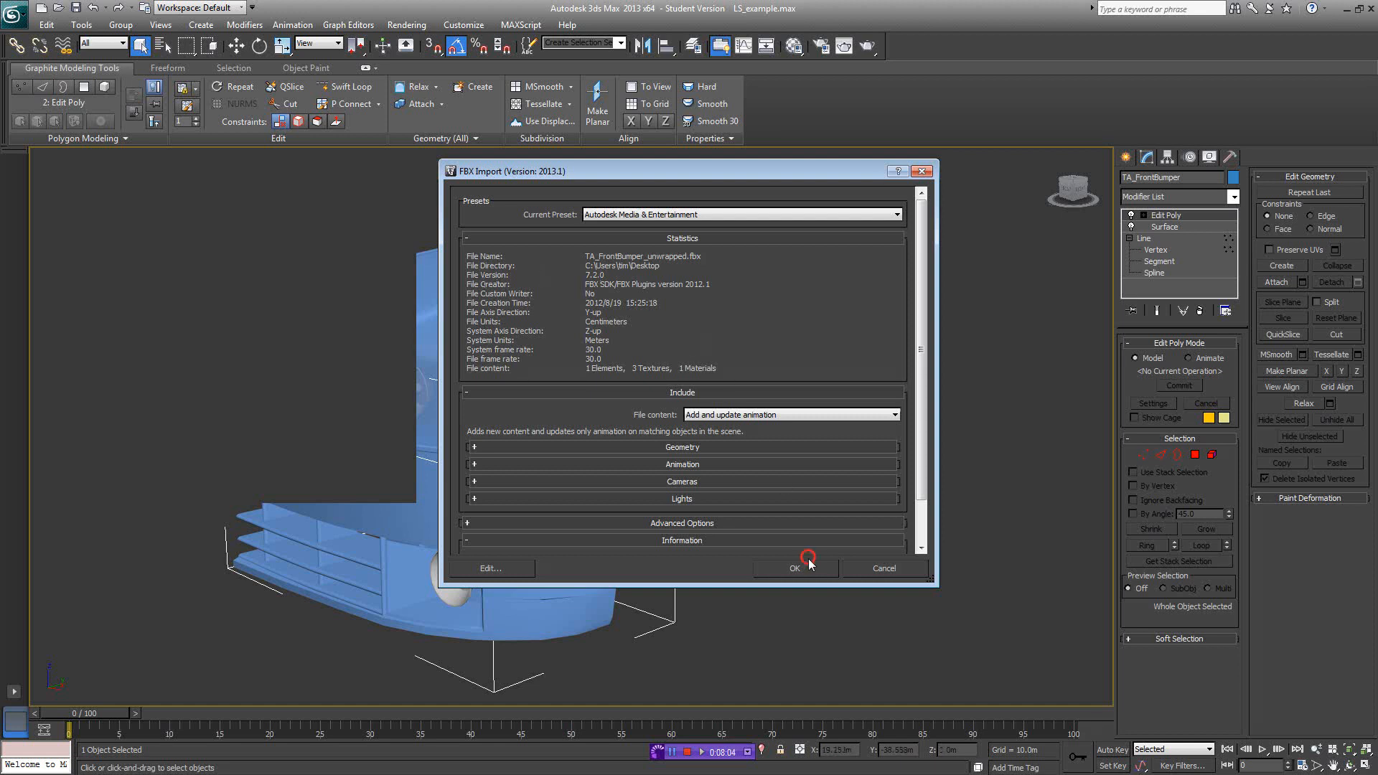
click(807, 564)
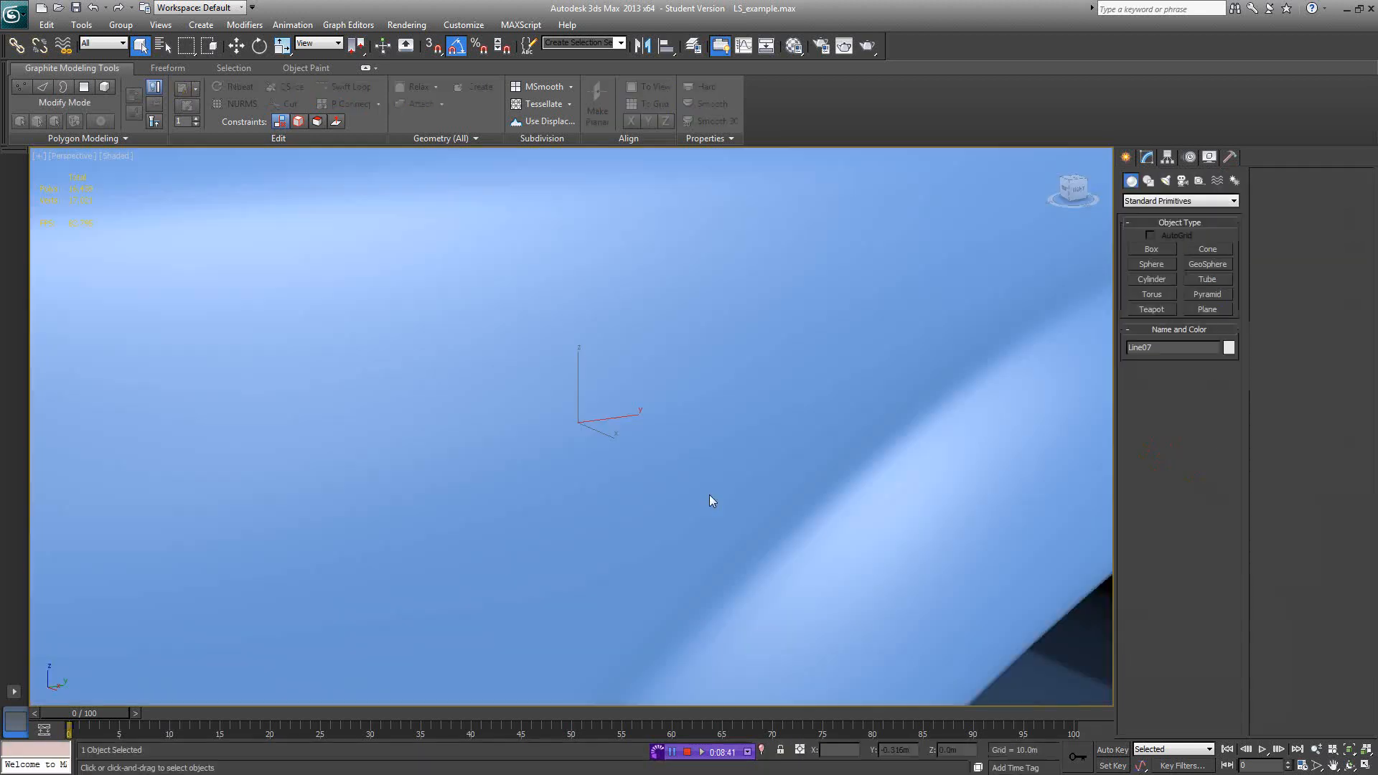
Step: Move the imported object along Y to about 15.2 m, away from the car, and delete it
scroll(707, 491, down, 5)
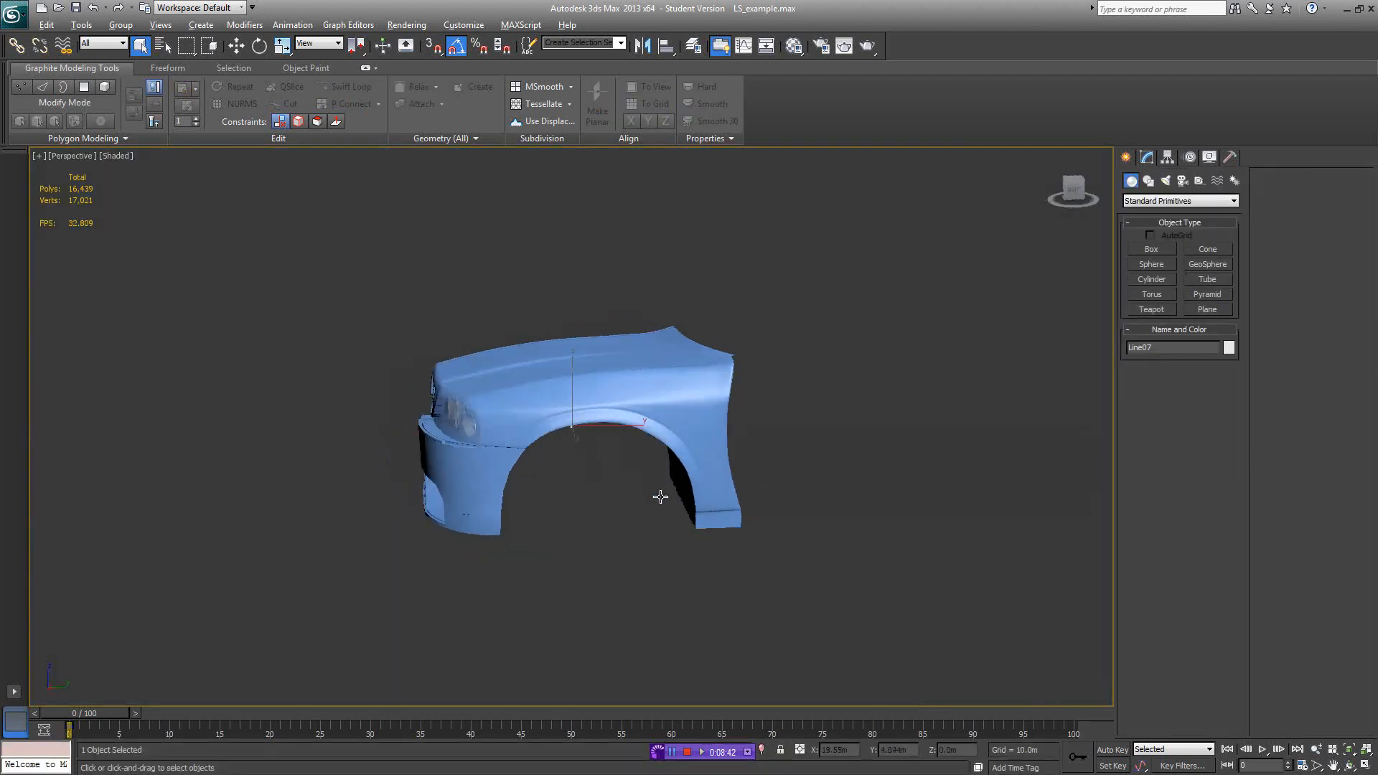
alt+middle_drag(660, 496, 656, 449)
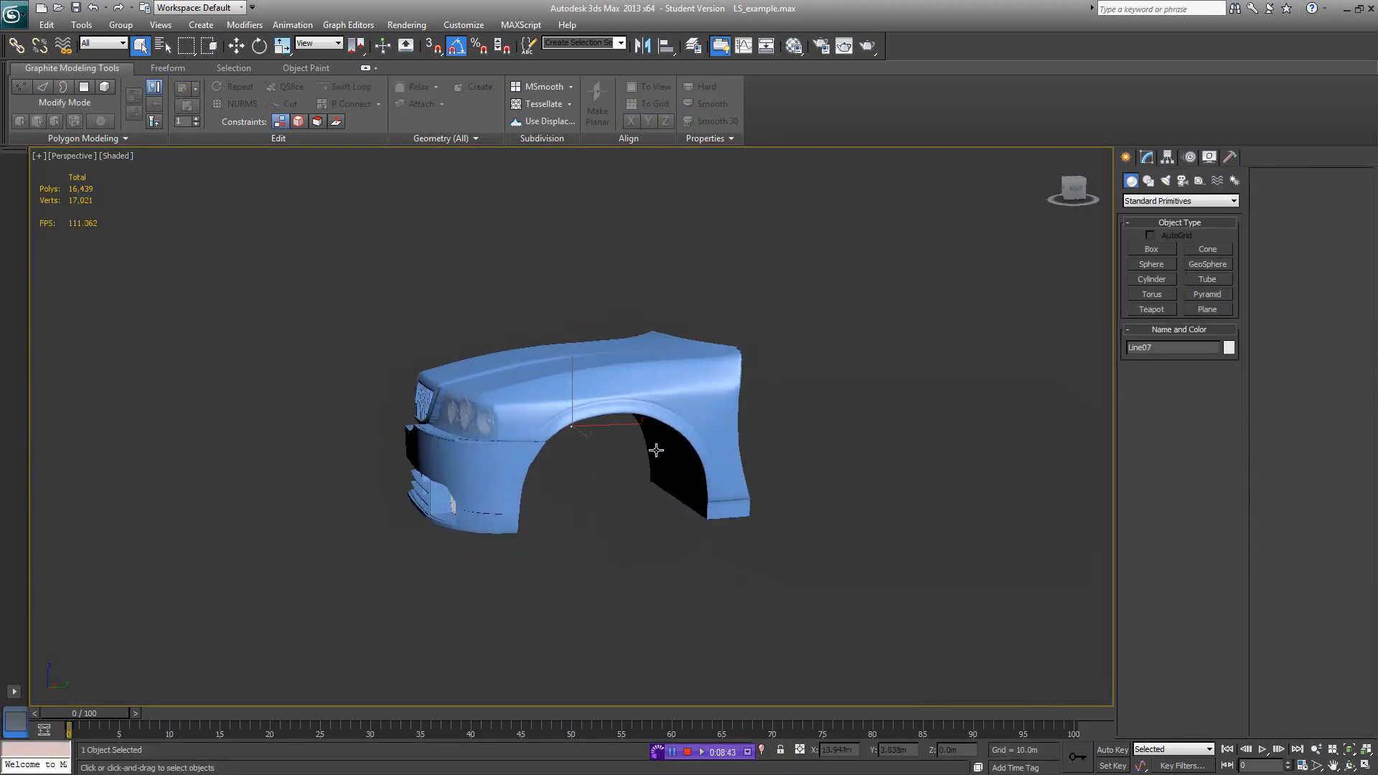
key(w)
drag(720, 426, 818, 425)
alt+middle_drag(818, 425, 840, 465)
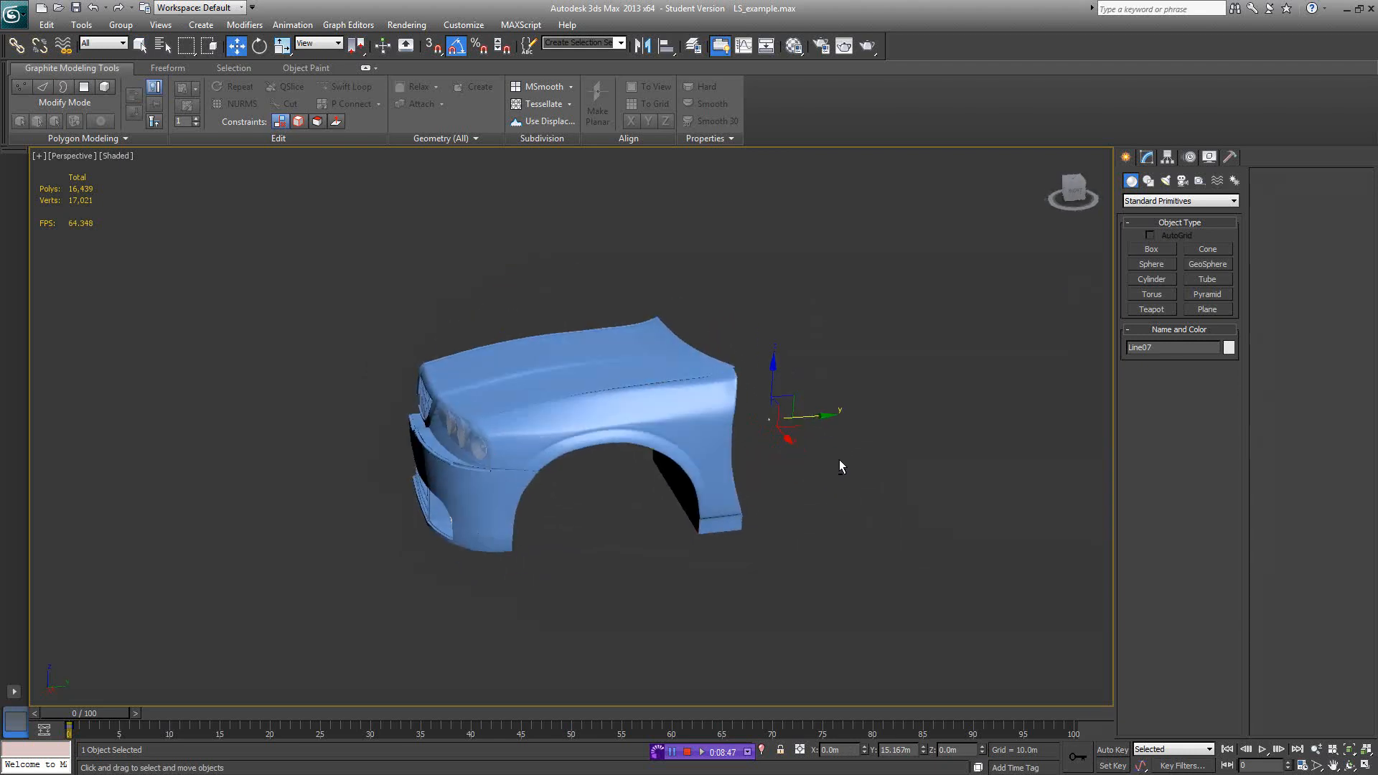
key(Delete)
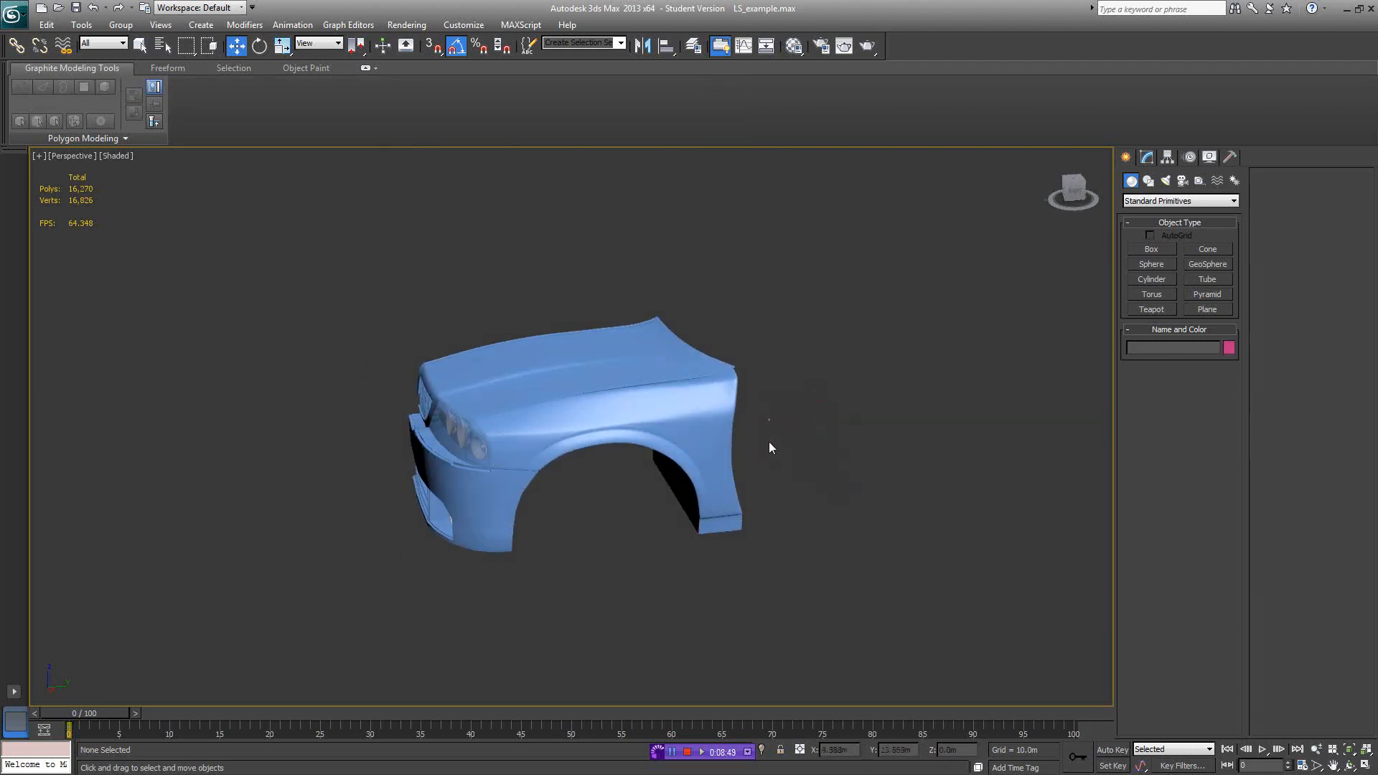
alt+middle_drag(793, 458, 784, 446)
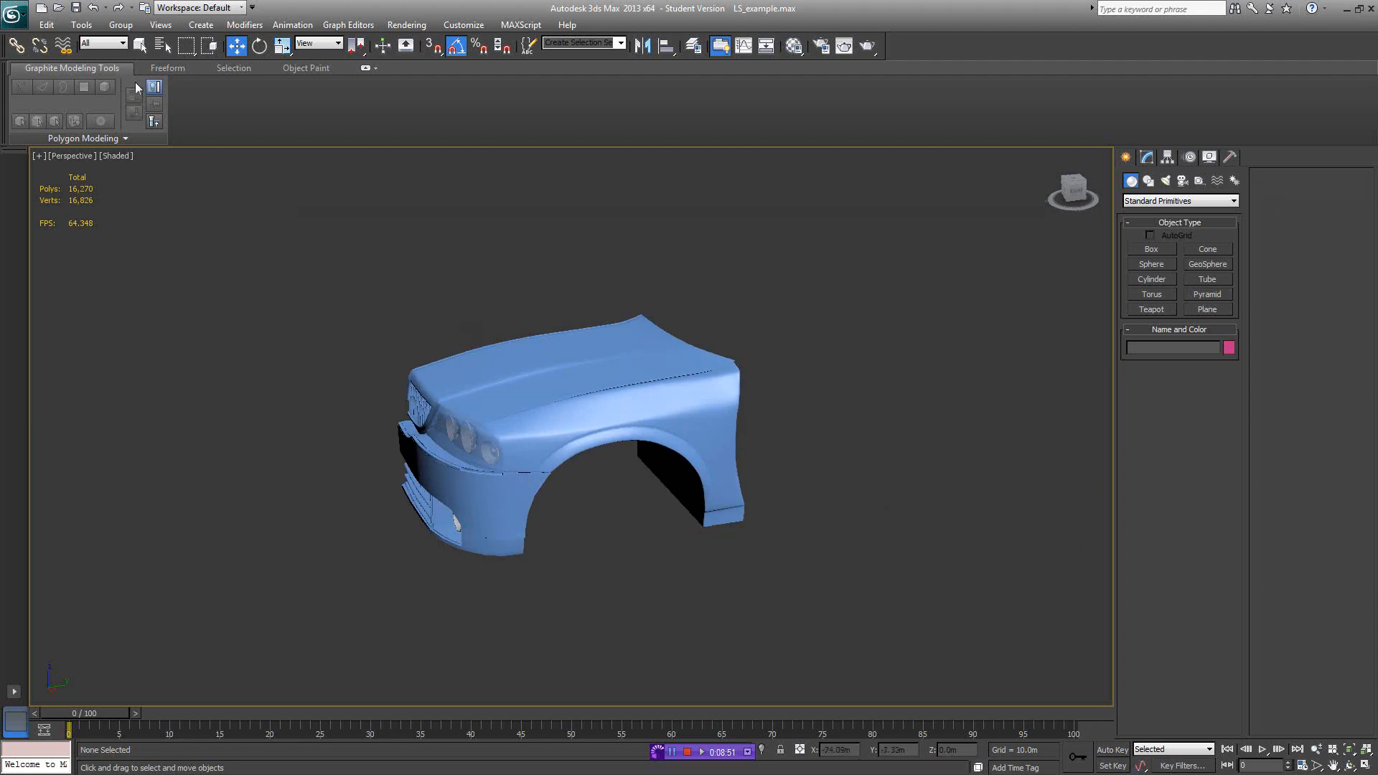
Step: Import TA_FrontBumper_unwrapped.fbx from the Desktop with automatic units turned off and file units converted to Centimeters
click(13, 12)
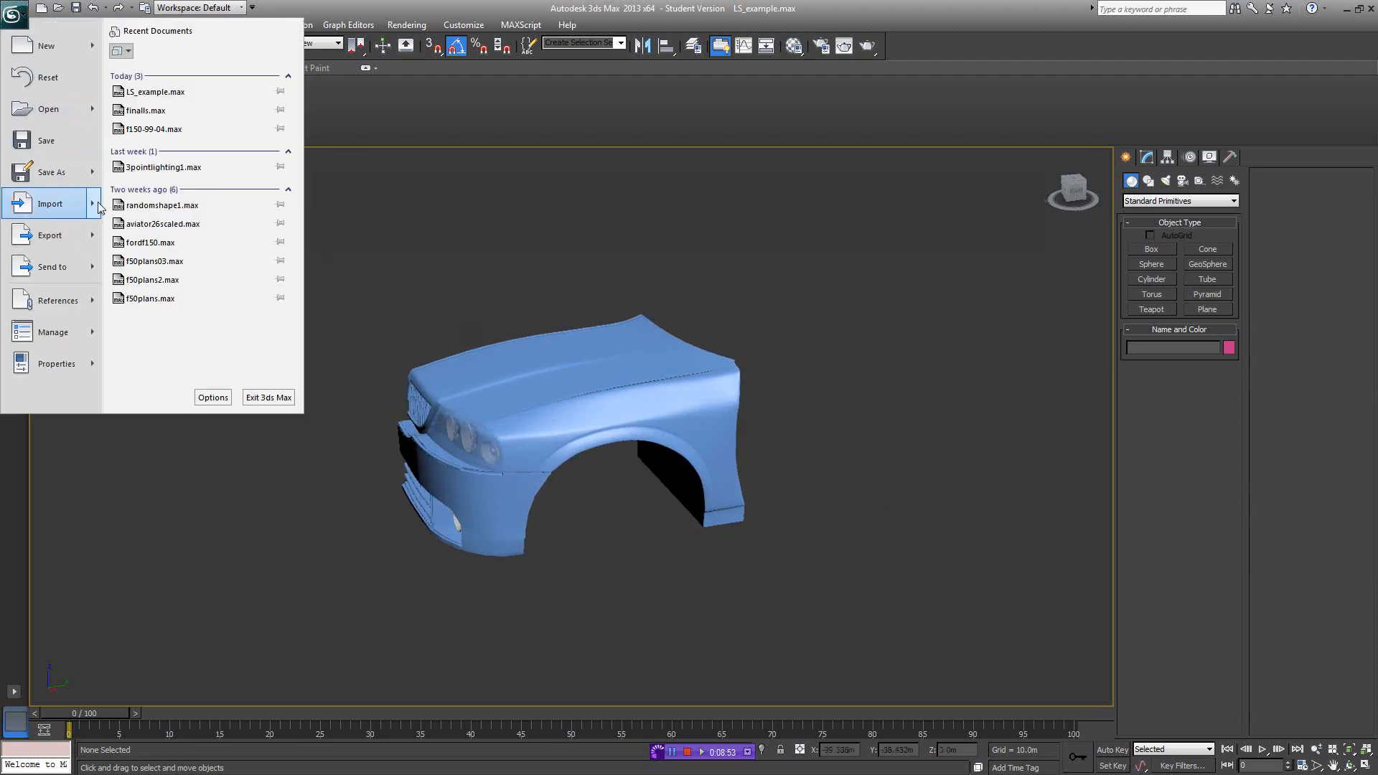
mouse_move(99, 208)
click(186, 70)
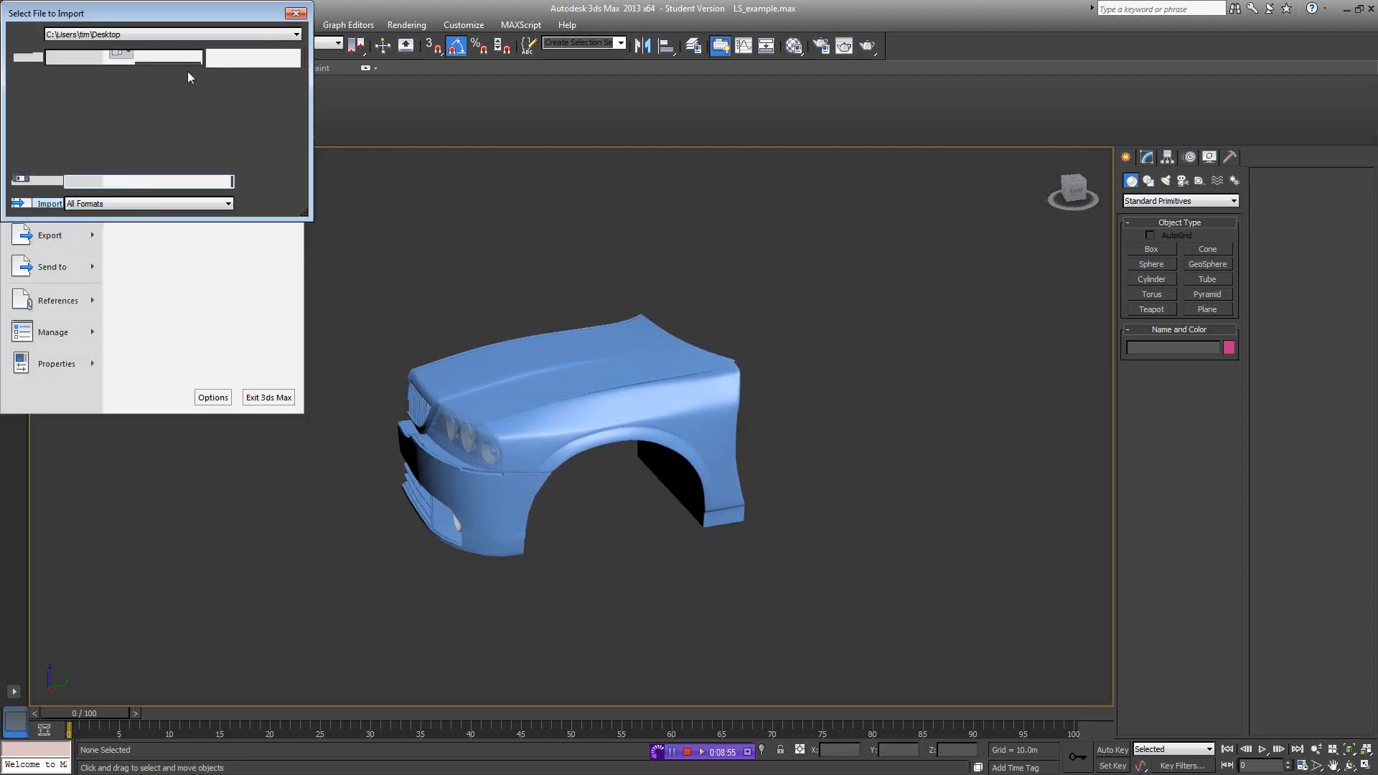
click(116, 94)
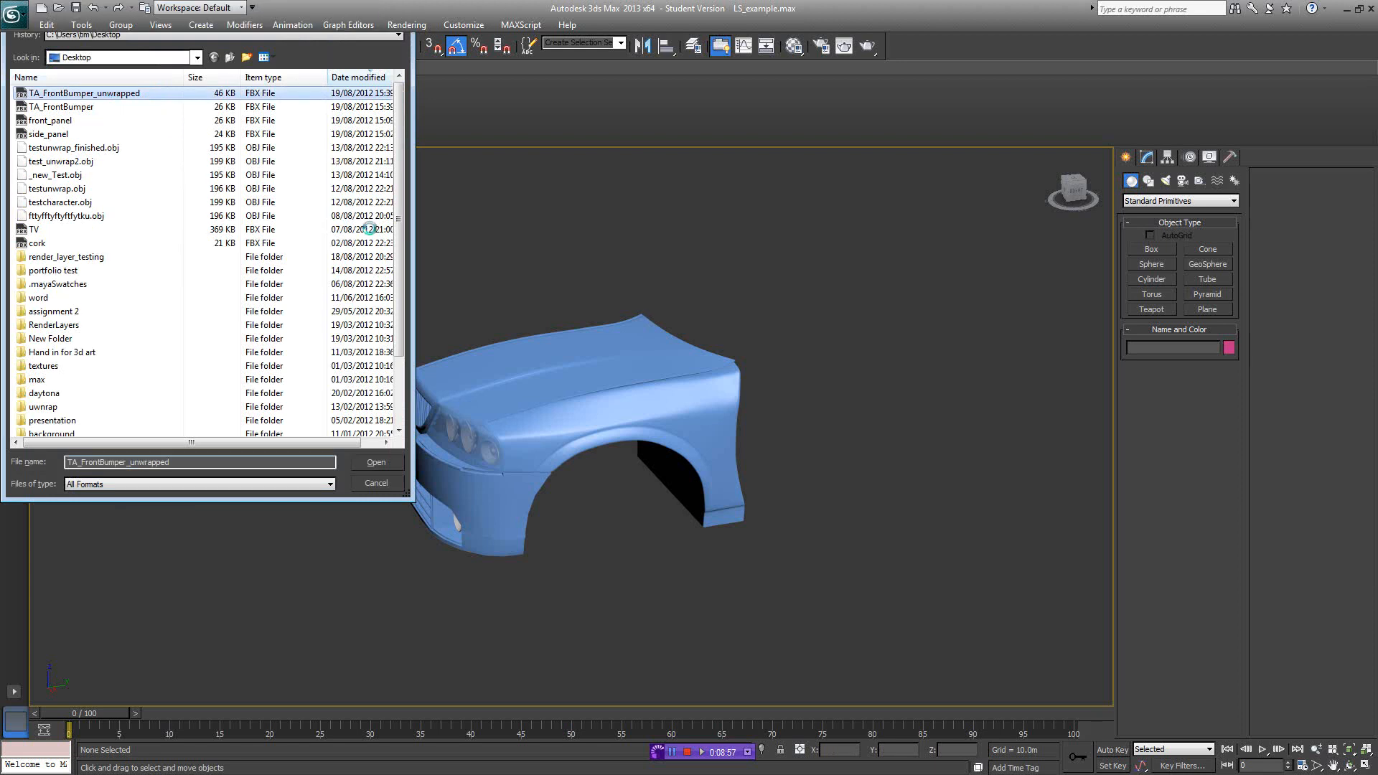
drag(924, 290, 932, 466)
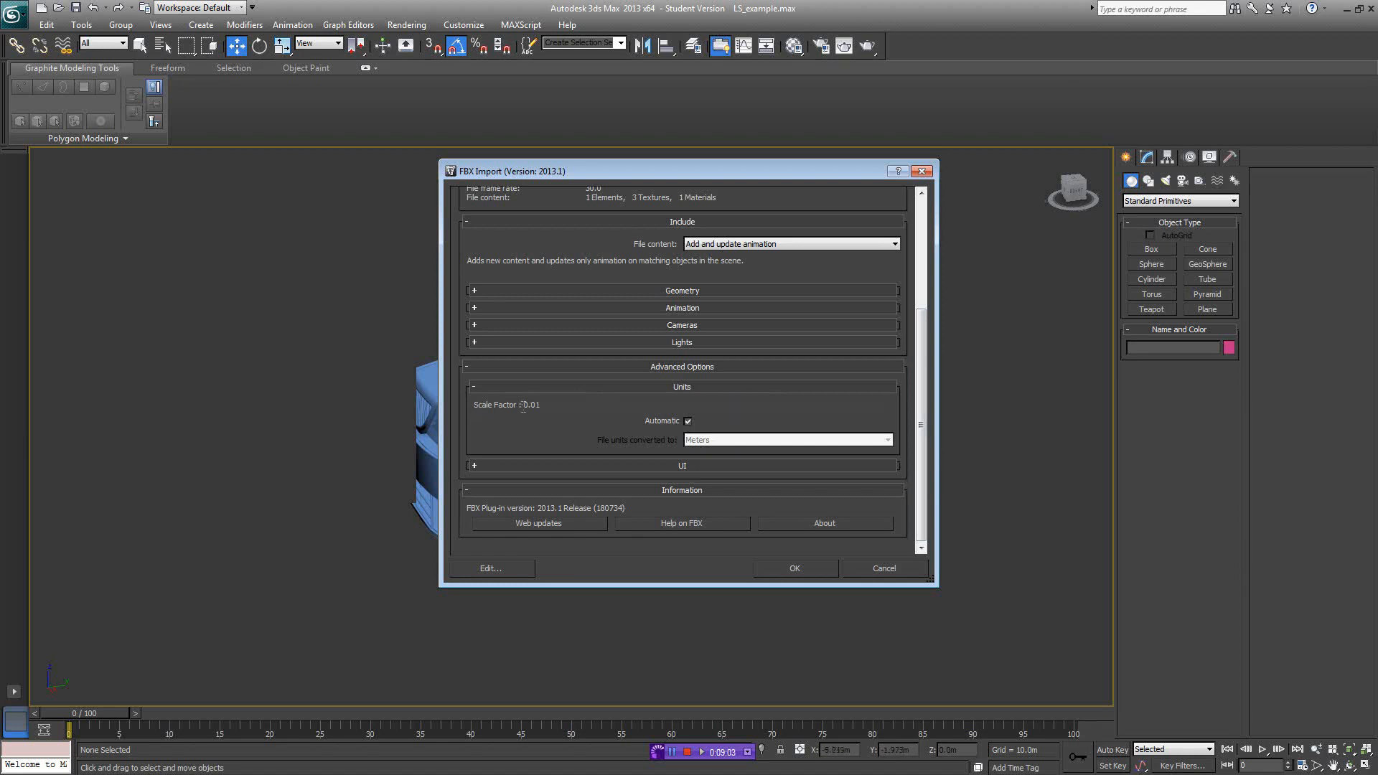
click(688, 422)
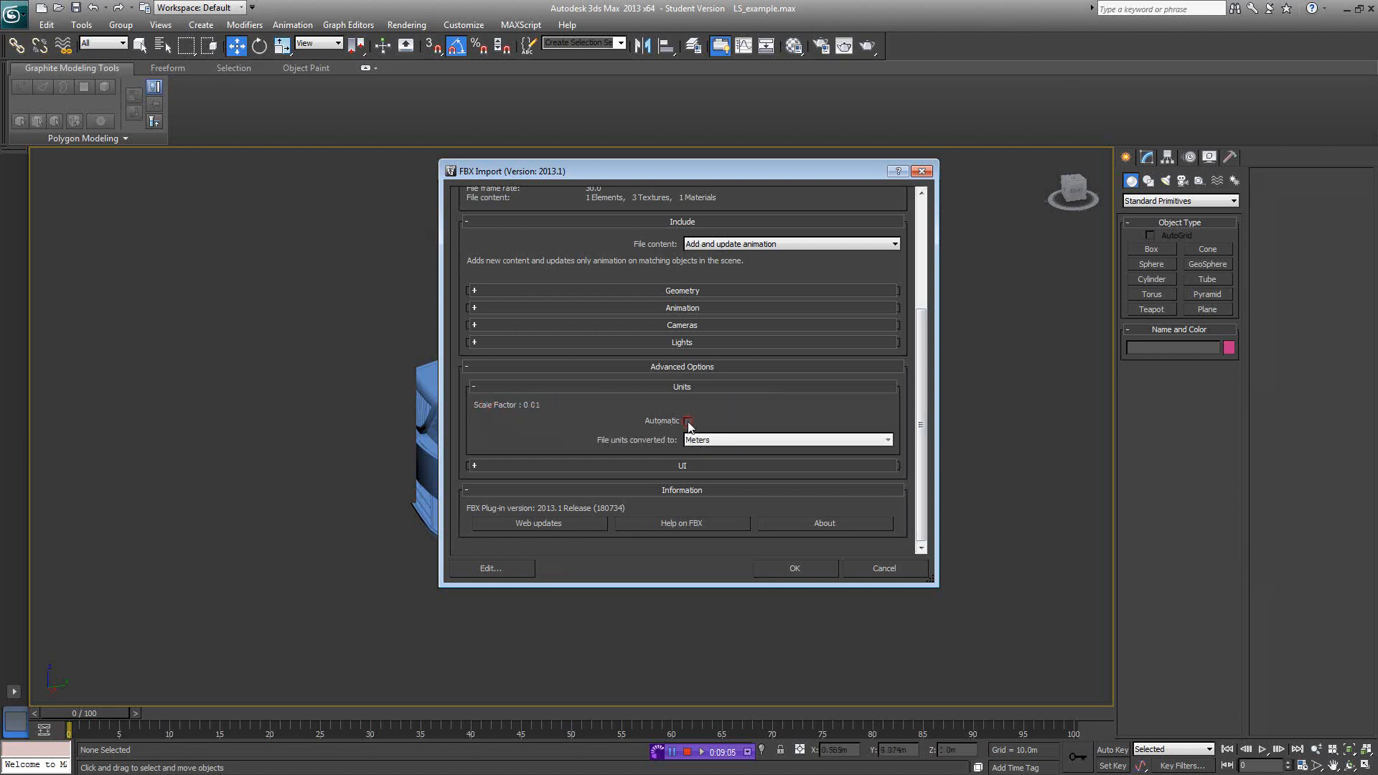
click(717, 439)
click(718, 459)
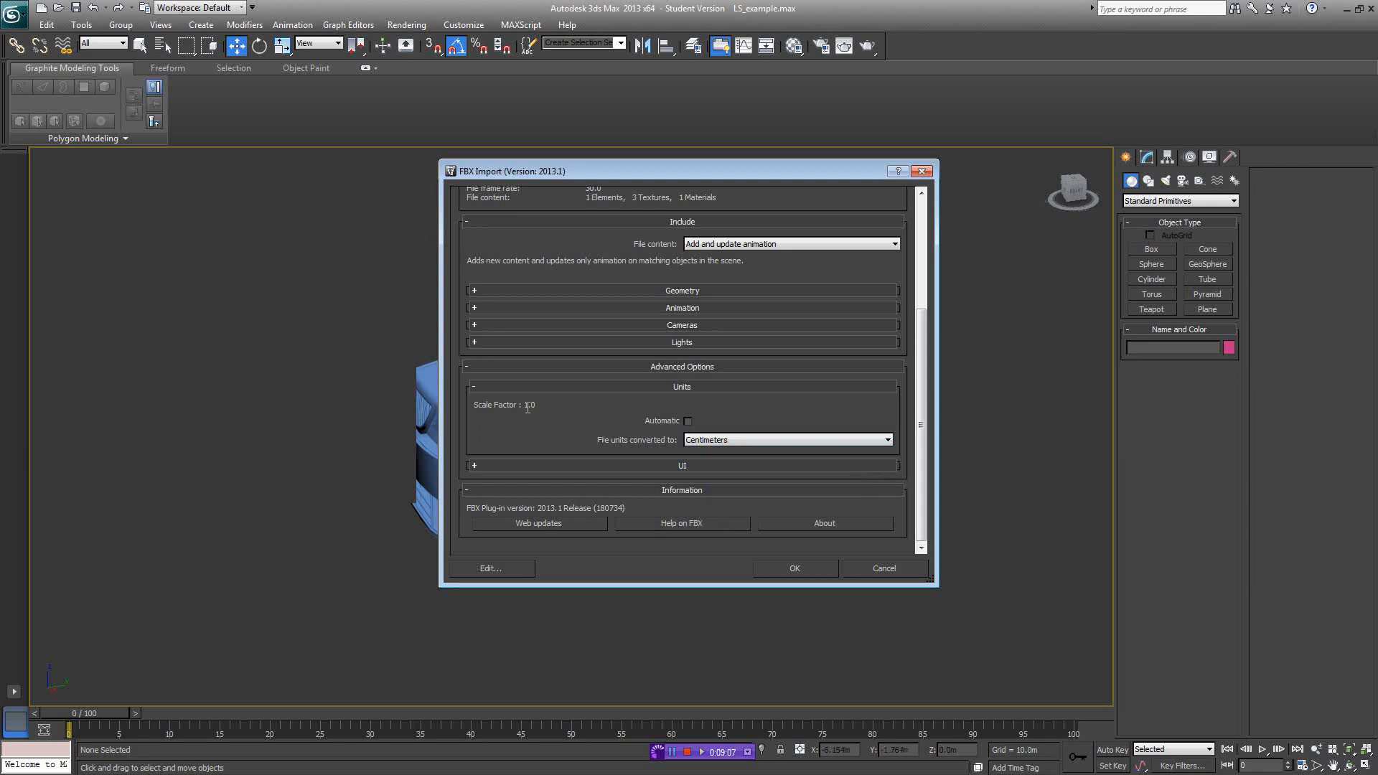
click(795, 567)
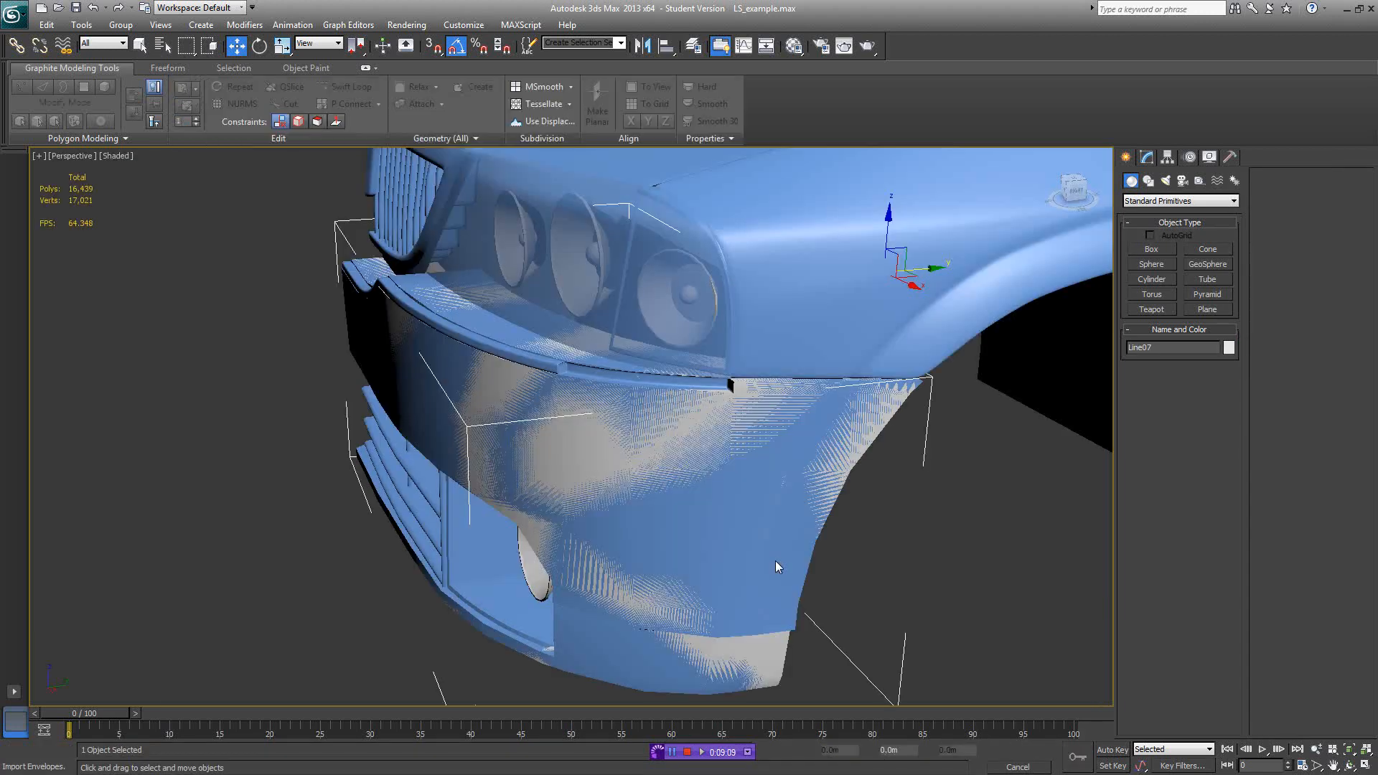
Step: Select the original front bumper that overlaps the imported unwrapped copy
scroll(770, 508, down, 6)
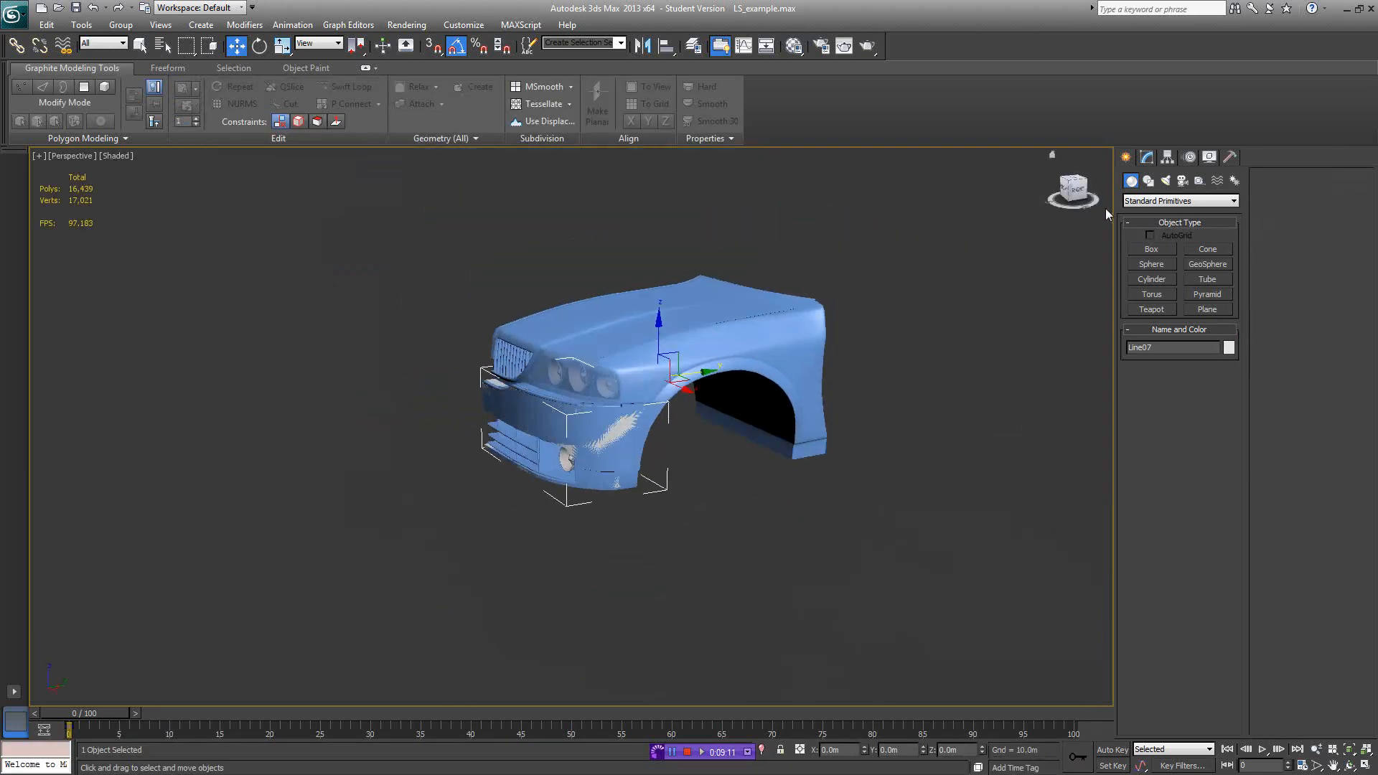
scroll(707, 425, up, 10)
alt+middle_drag(707, 425, 805, 449)
click(777, 427)
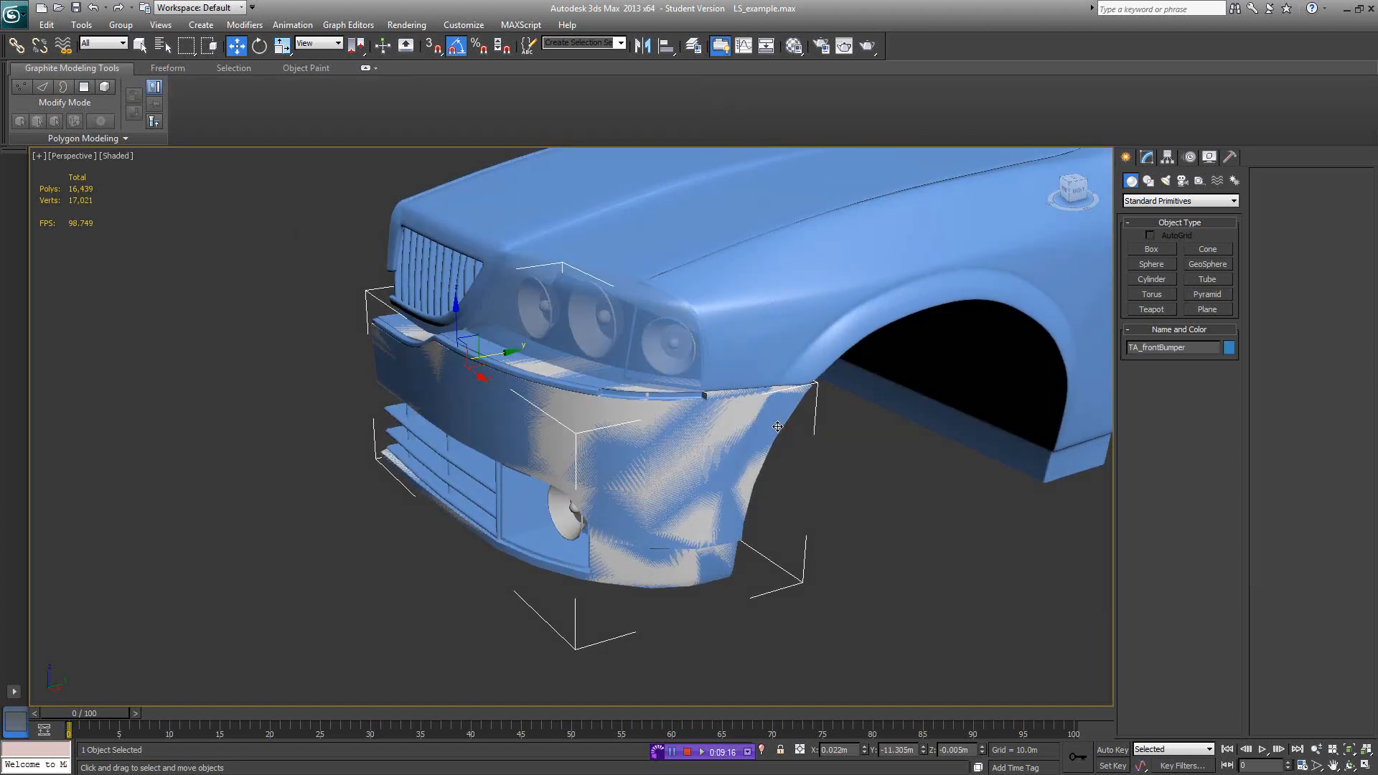
Step: Delete the original front bumper and check how the imported unwrapped copy fits the car body
key(Delete)
click(728, 441)
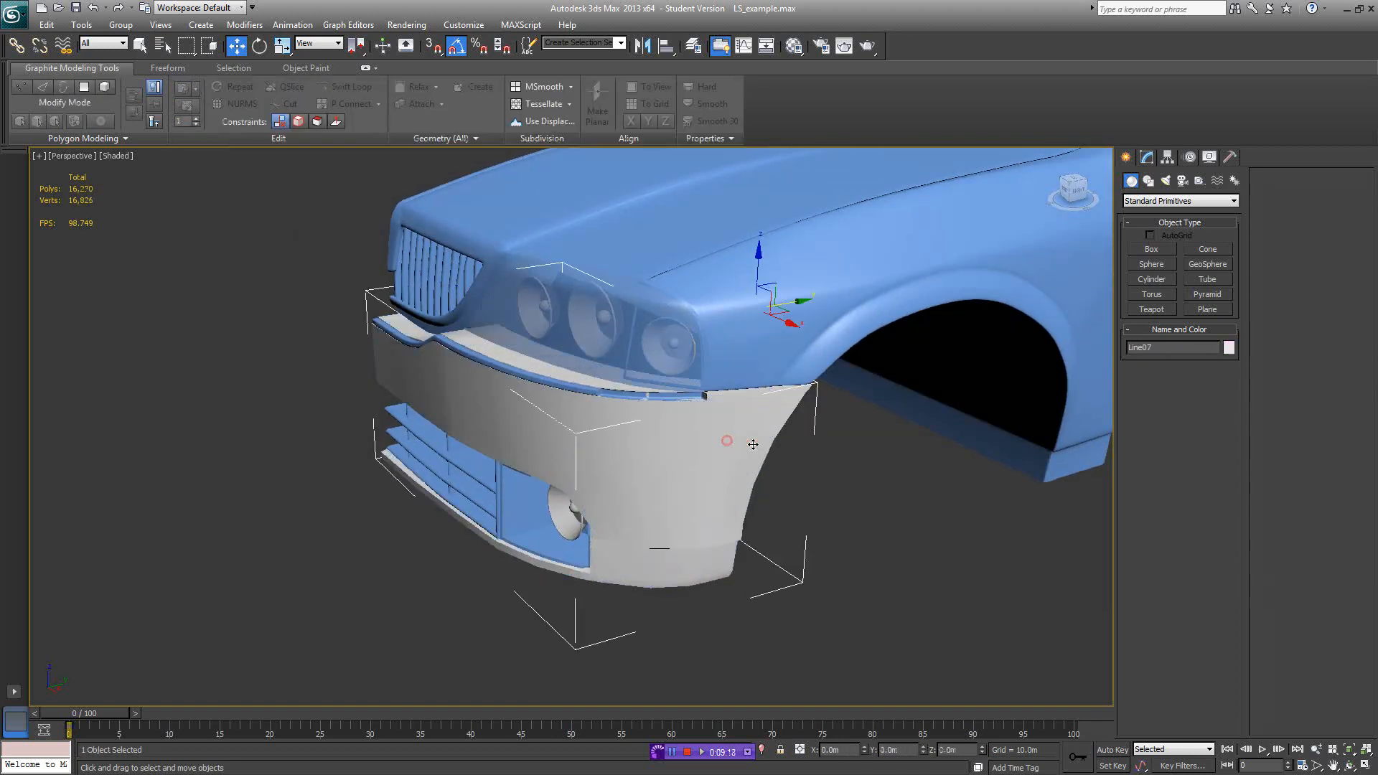
mouse_move(820, 452)
alt+middle_down()
mouse_move(744, 455)
mouse_move(816, 463)
alt+middle_up()
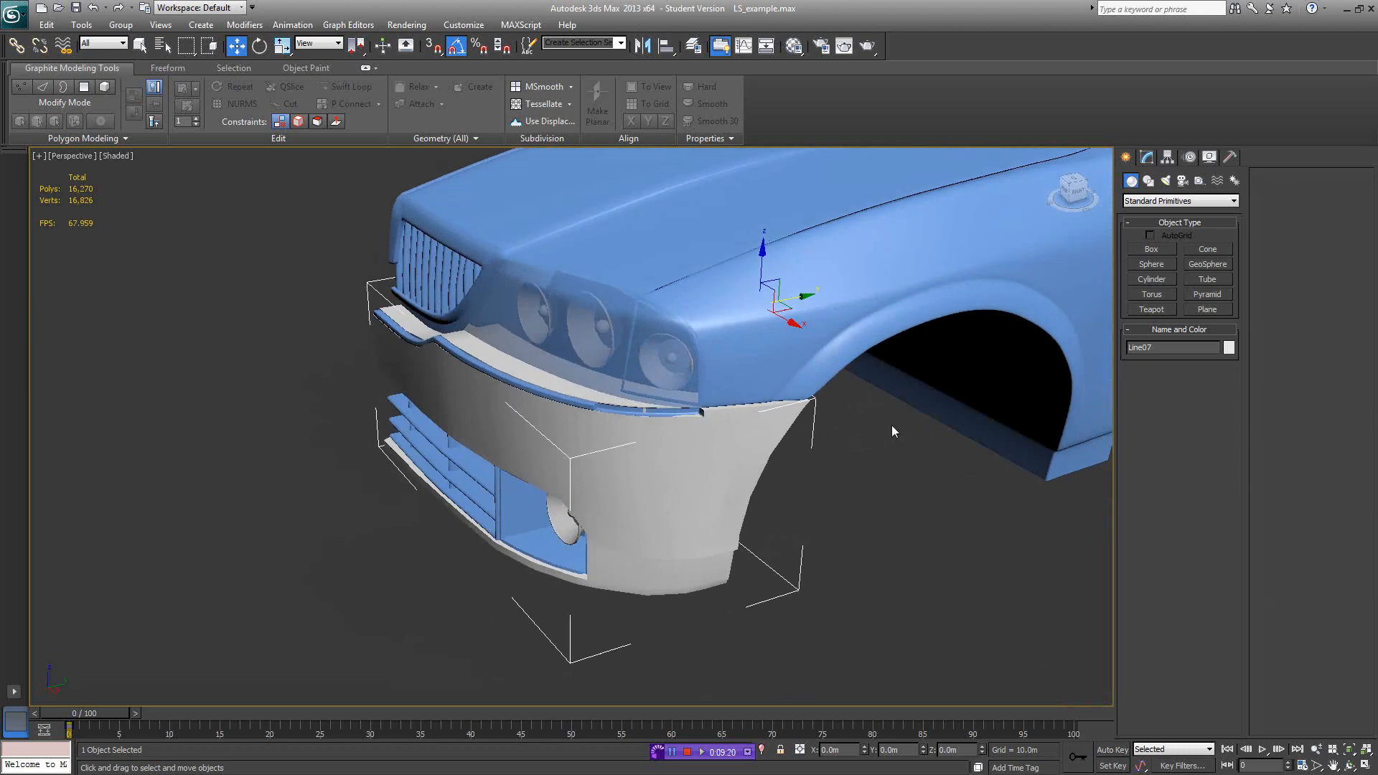
scroll(870, 430, down, 8)
click(820, 454)
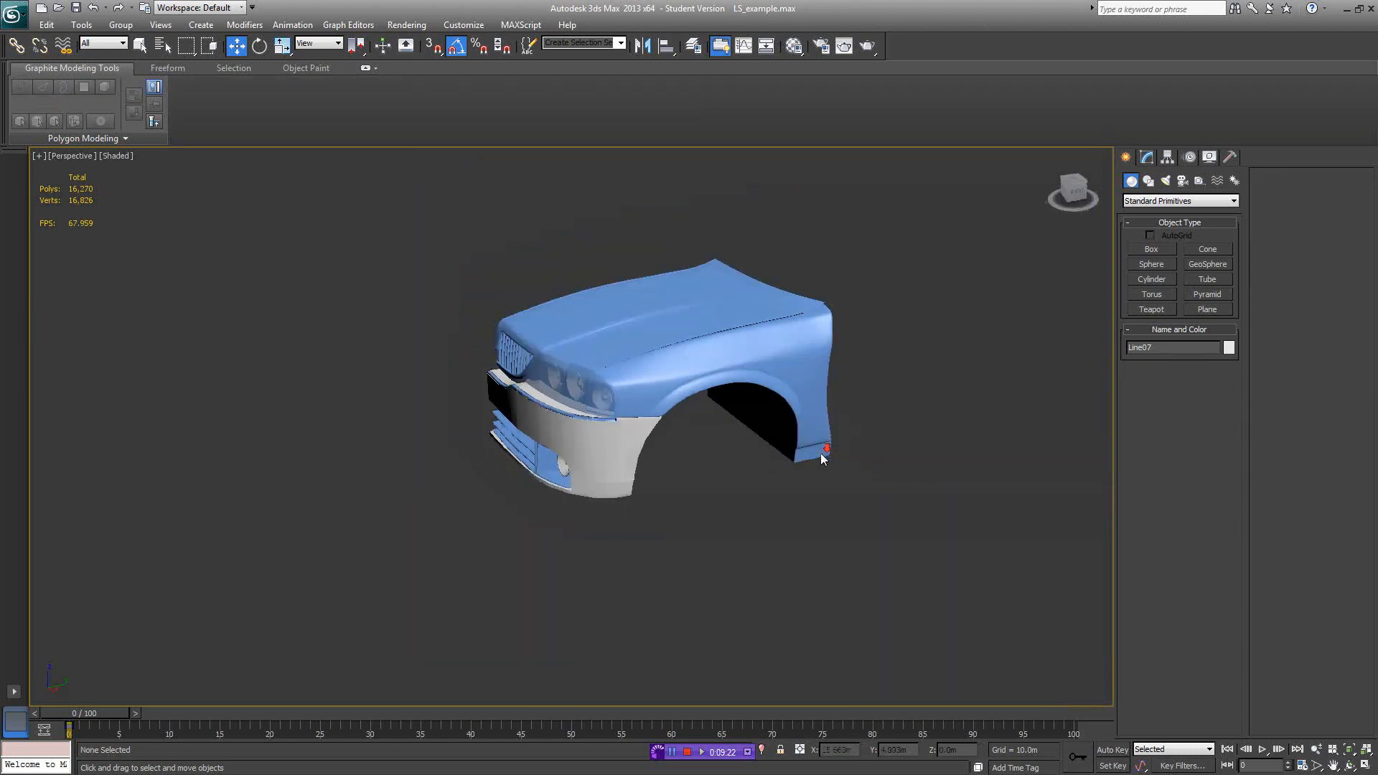
alt+middle_drag(820, 454, 872, 436)
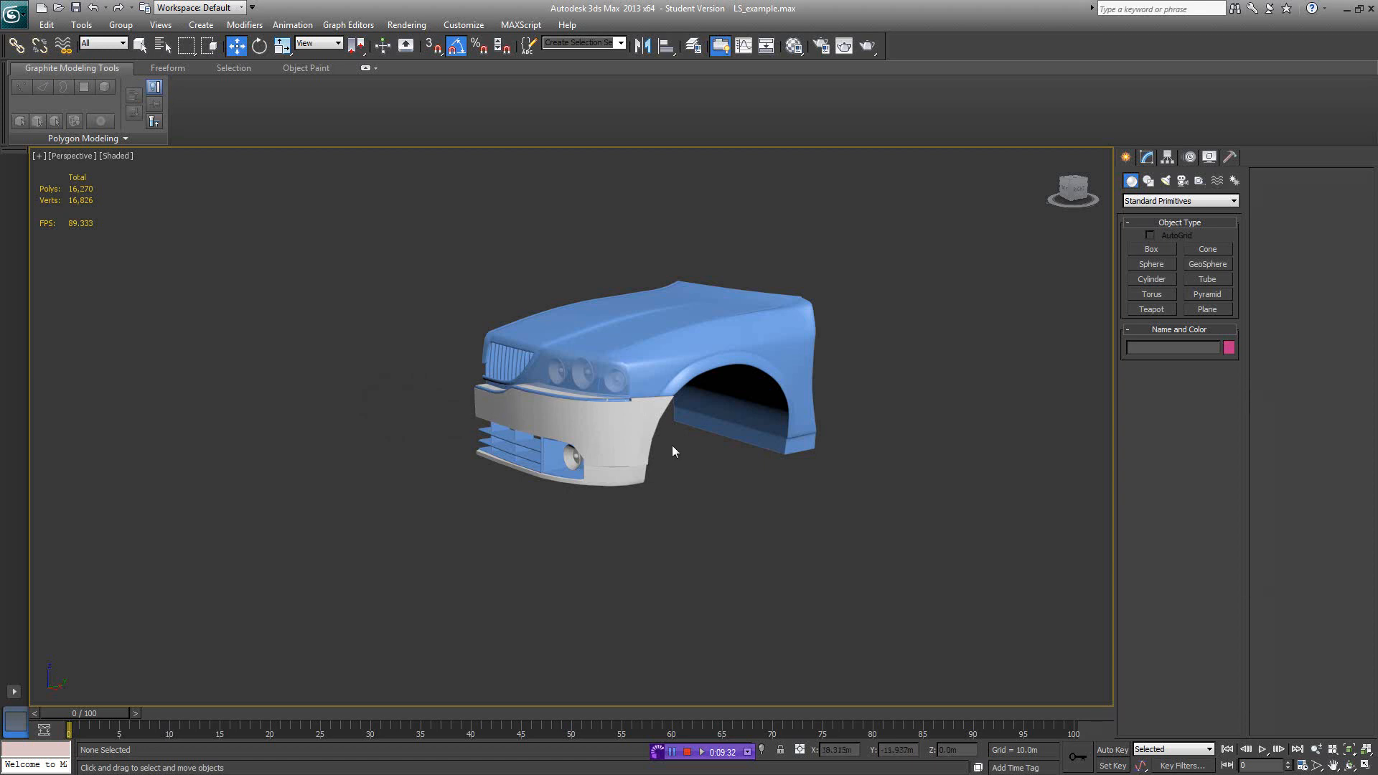
Step: Open the pivot adjustment settings for the imported front bumper
click(1167, 157)
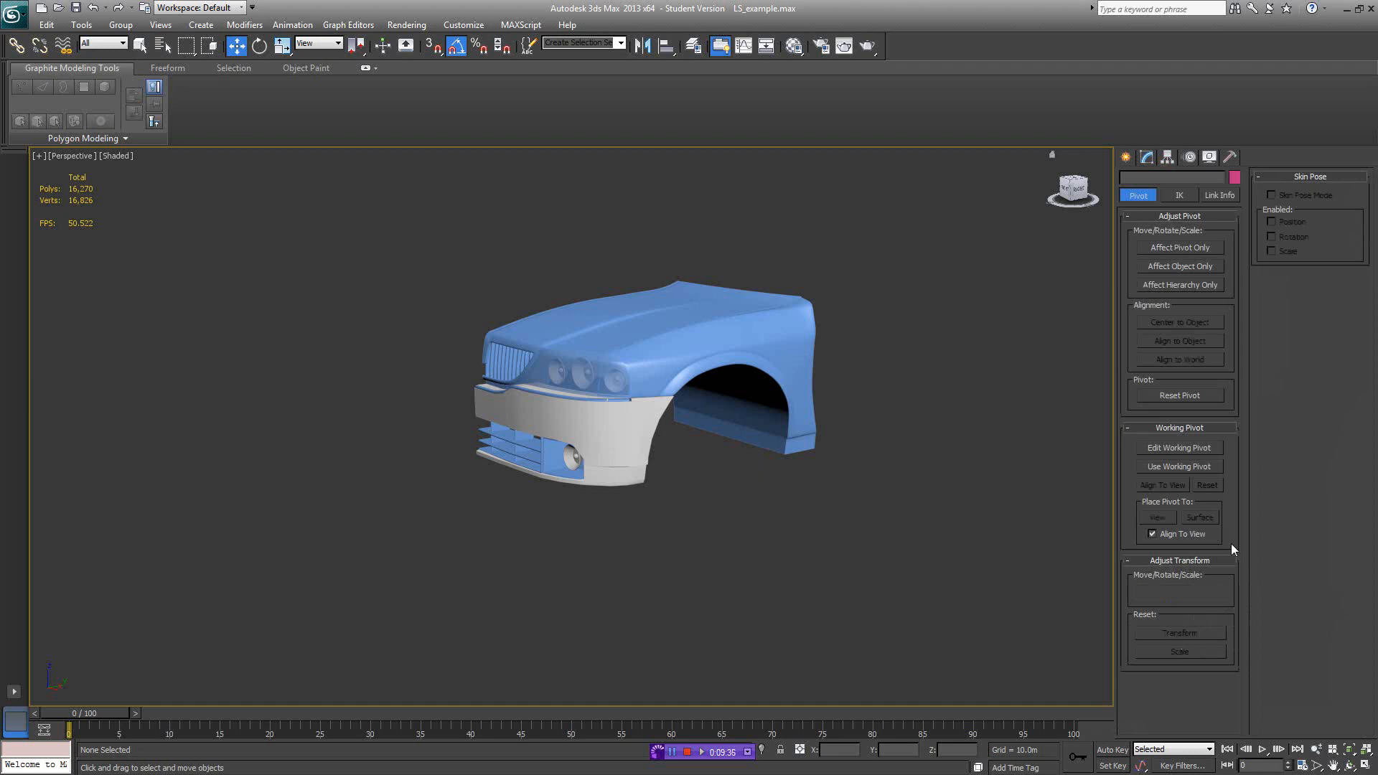
click(607, 411)
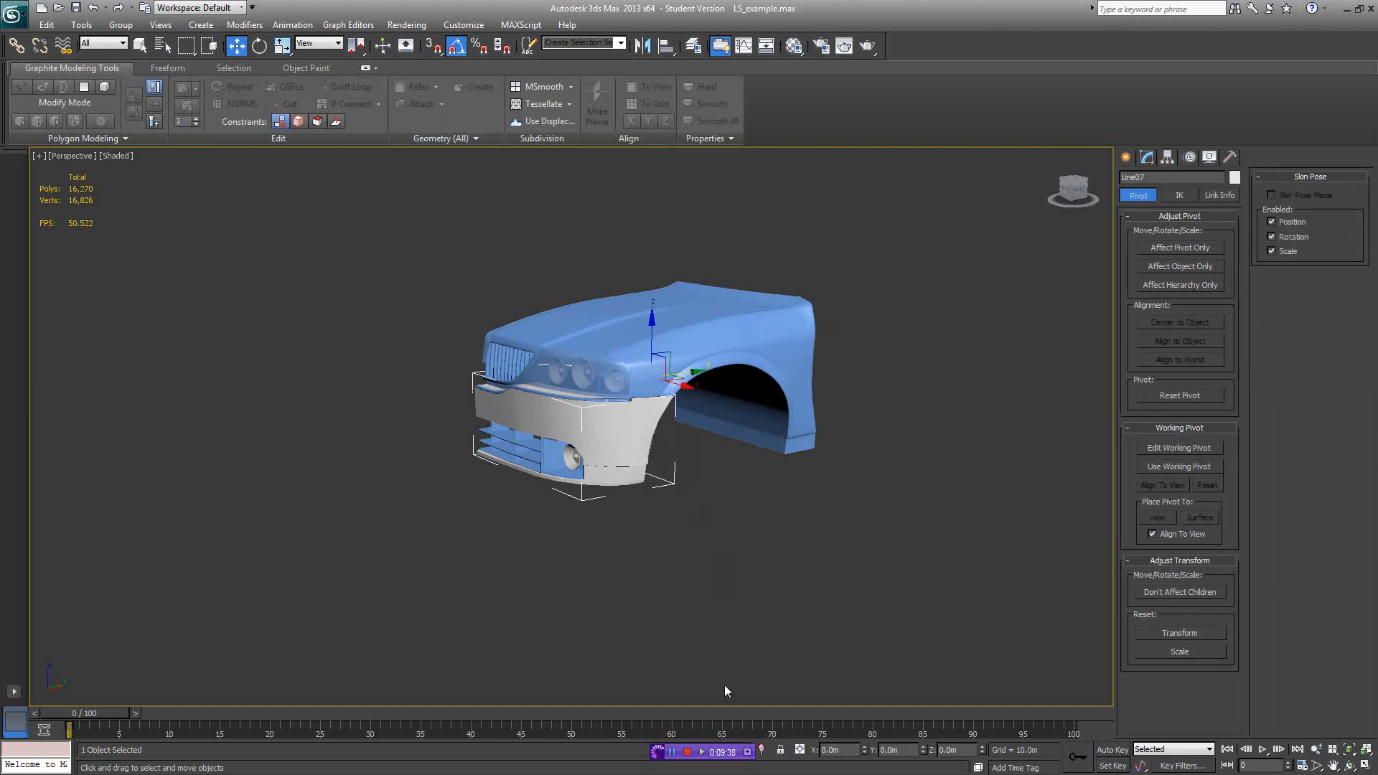